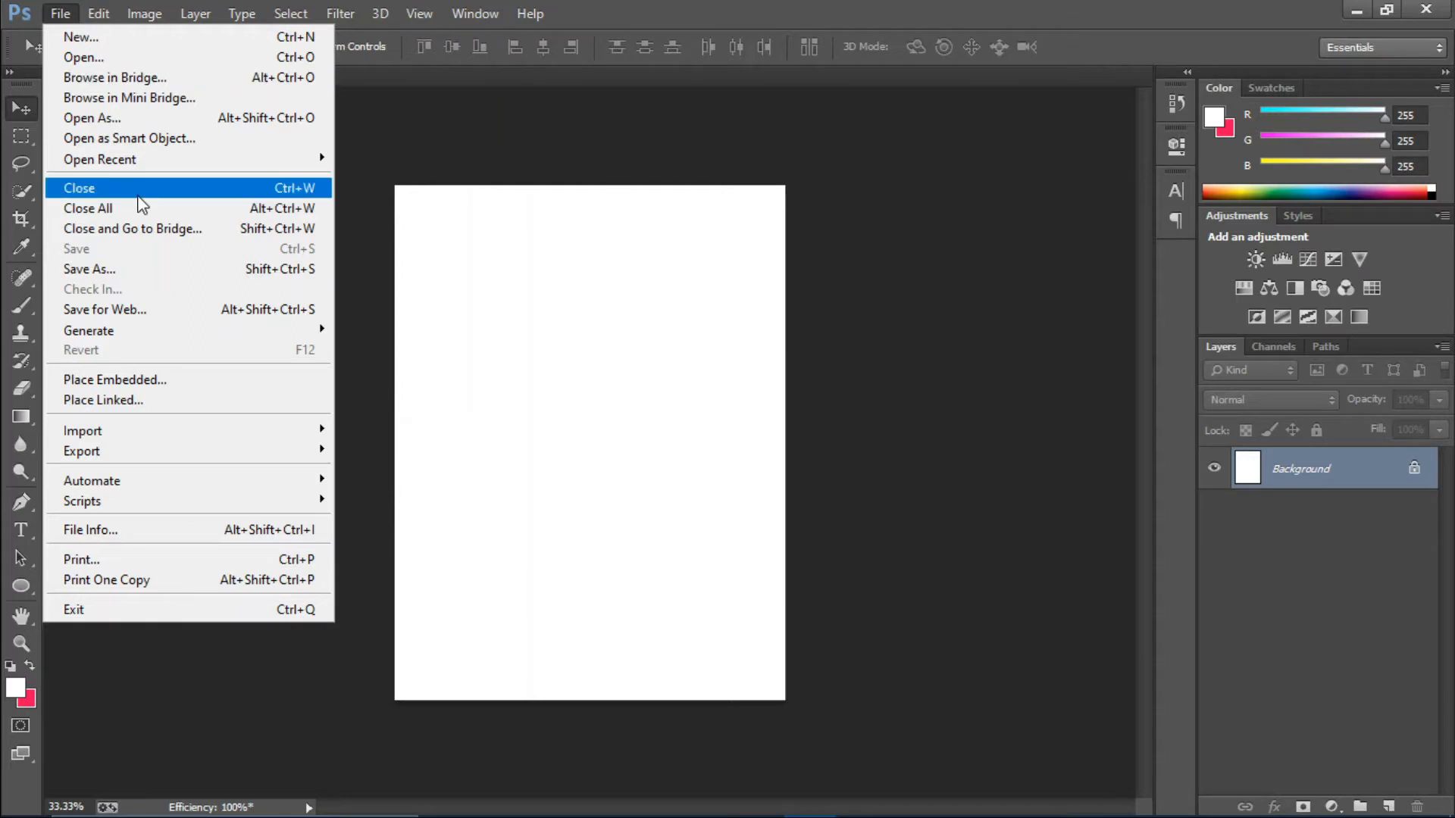
Step: Place Shape Pink.png as an embedded object at its default size on the white page
click(169, 384)
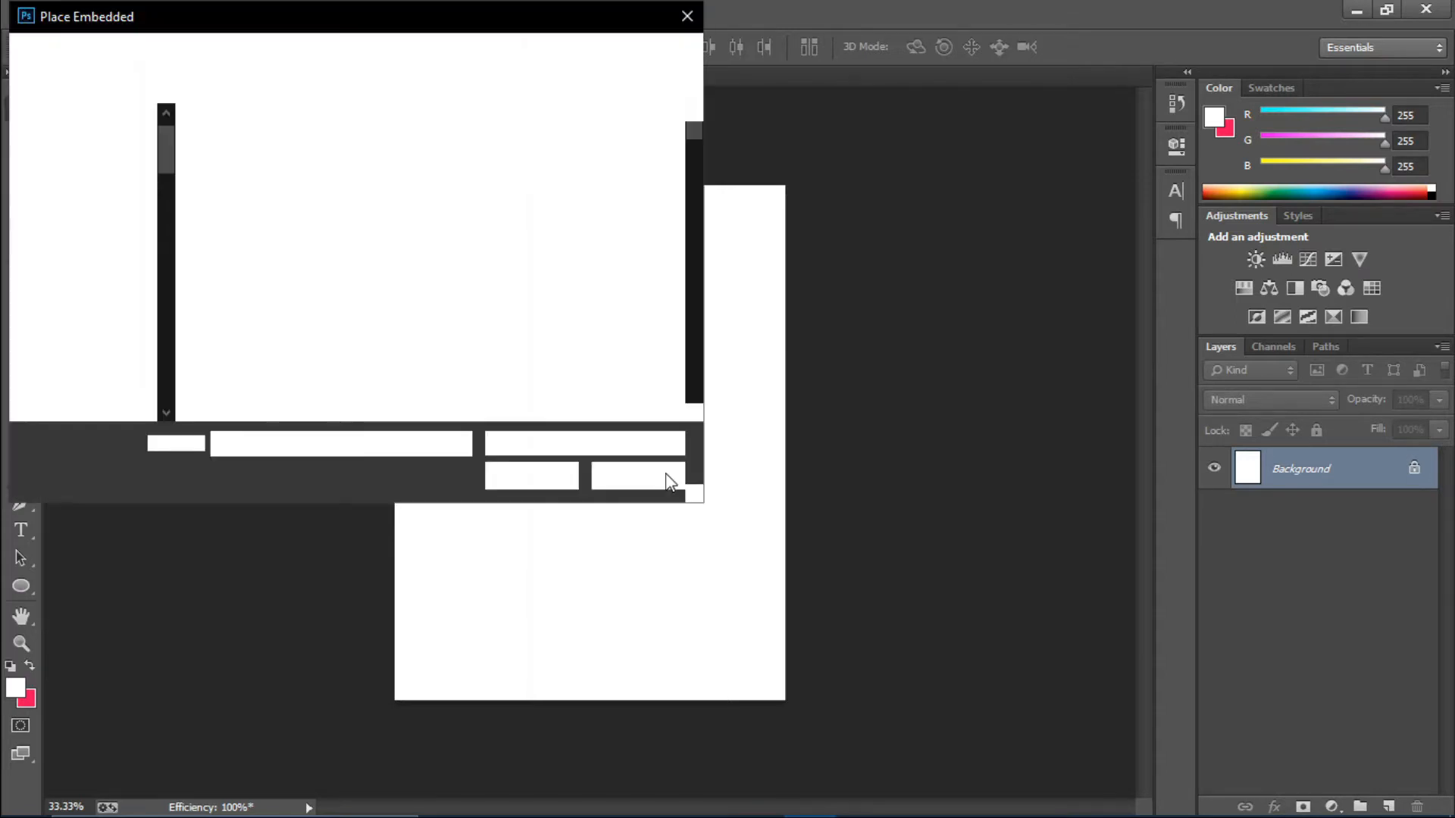
drag(693, 131, 688, 144)
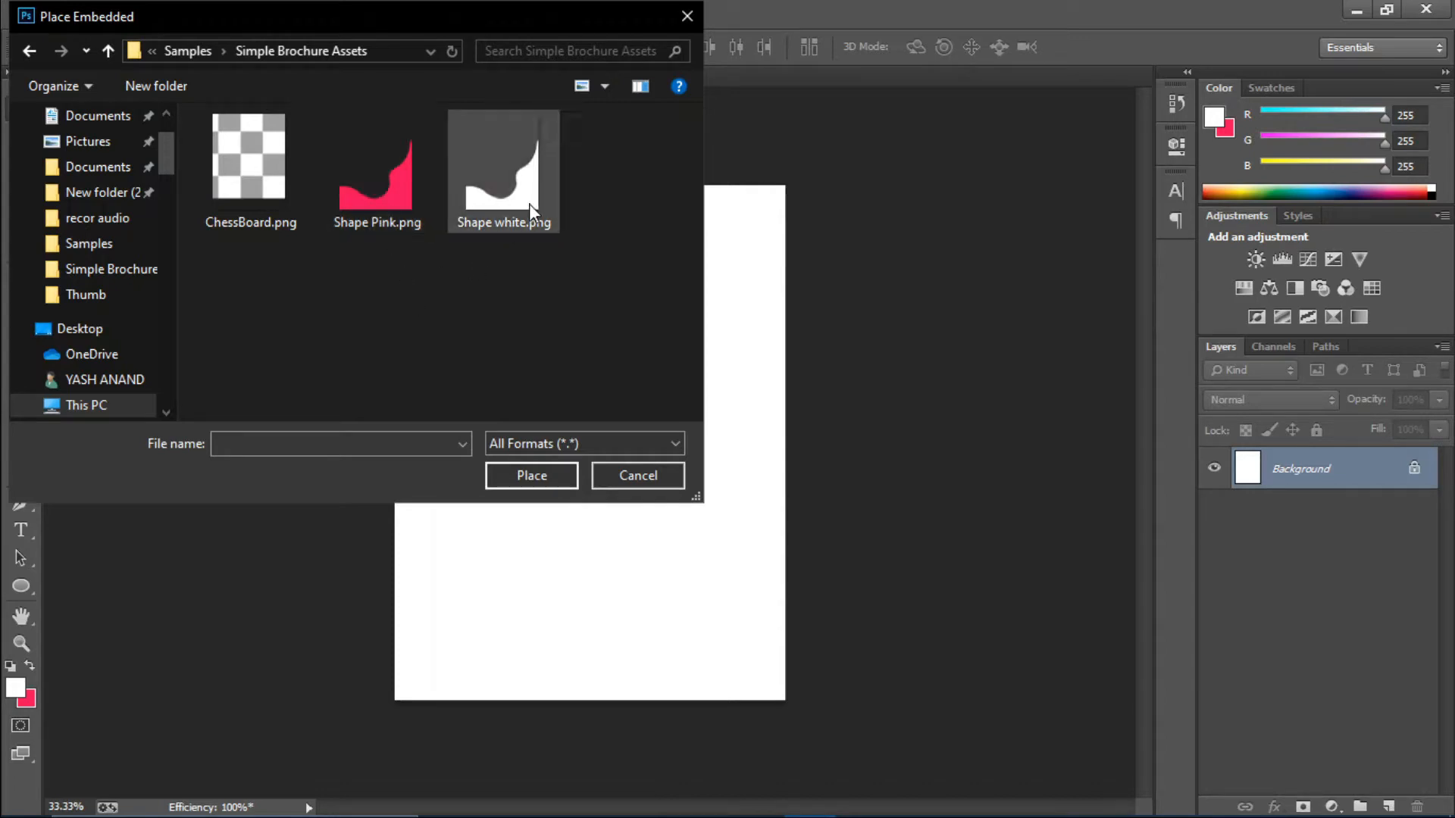
double_click(397, 152)
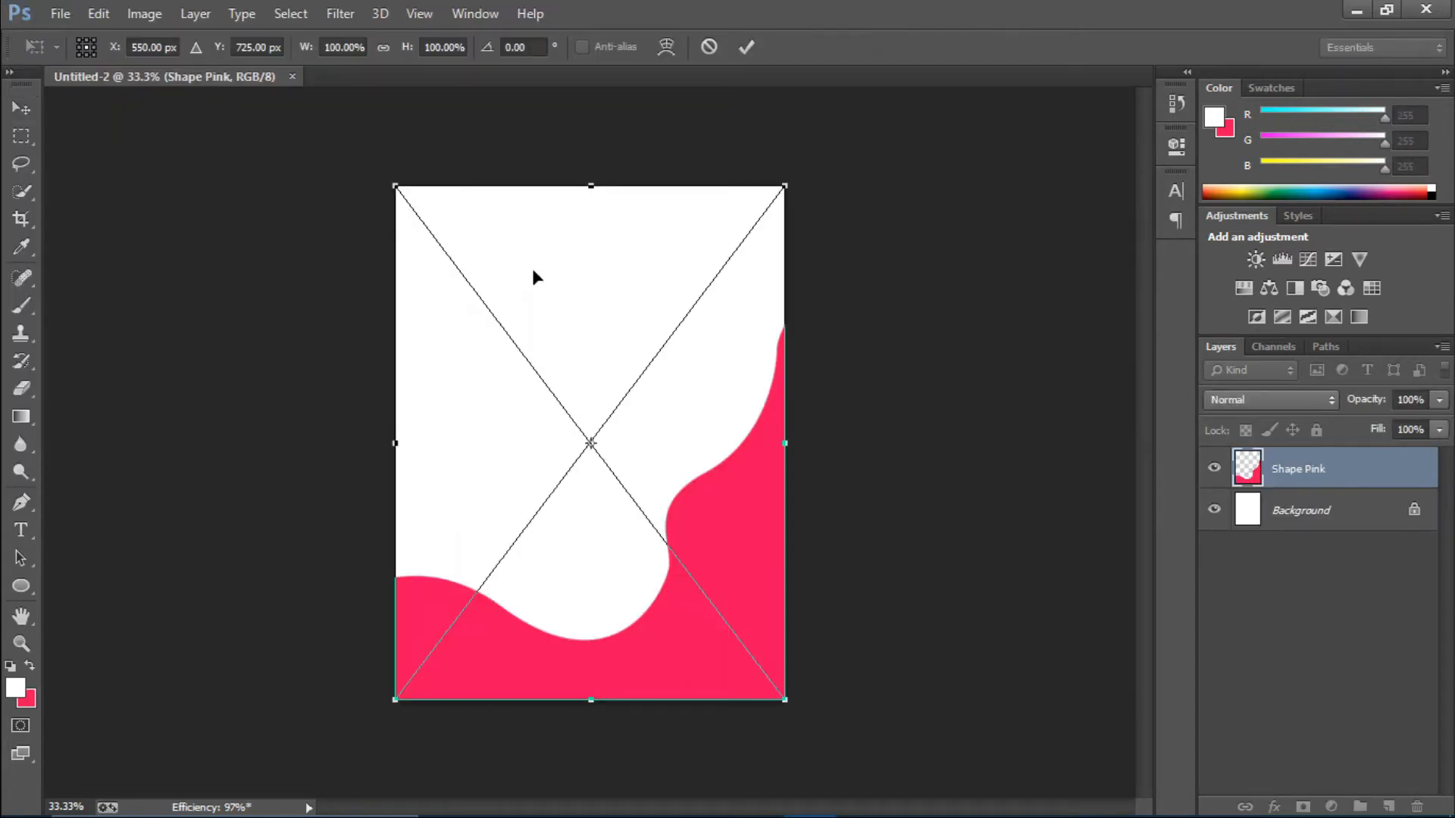
click(751, 56)
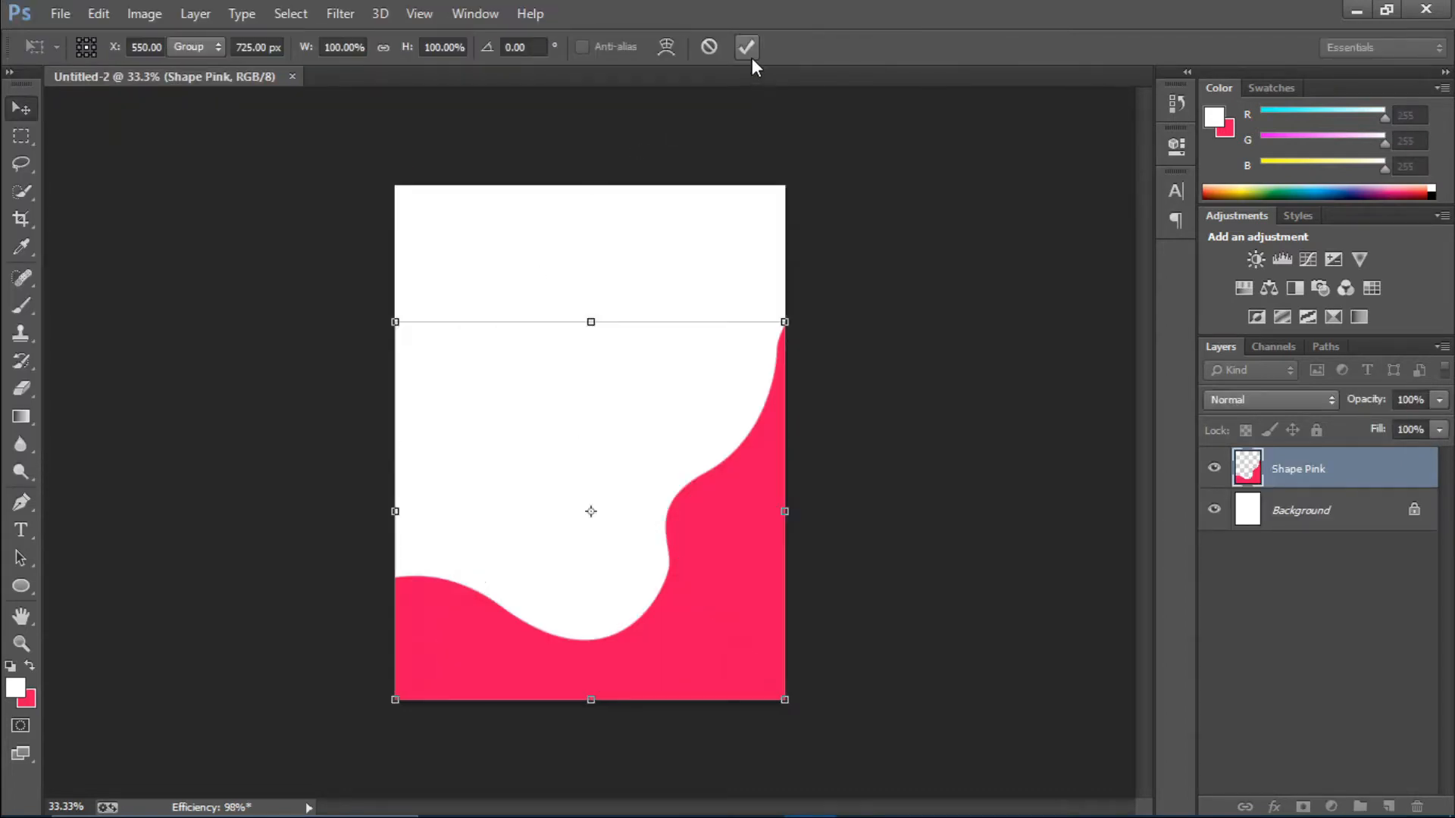
Step: Fill the Background layer with the dark foreground color #191919
click(1332, 514)
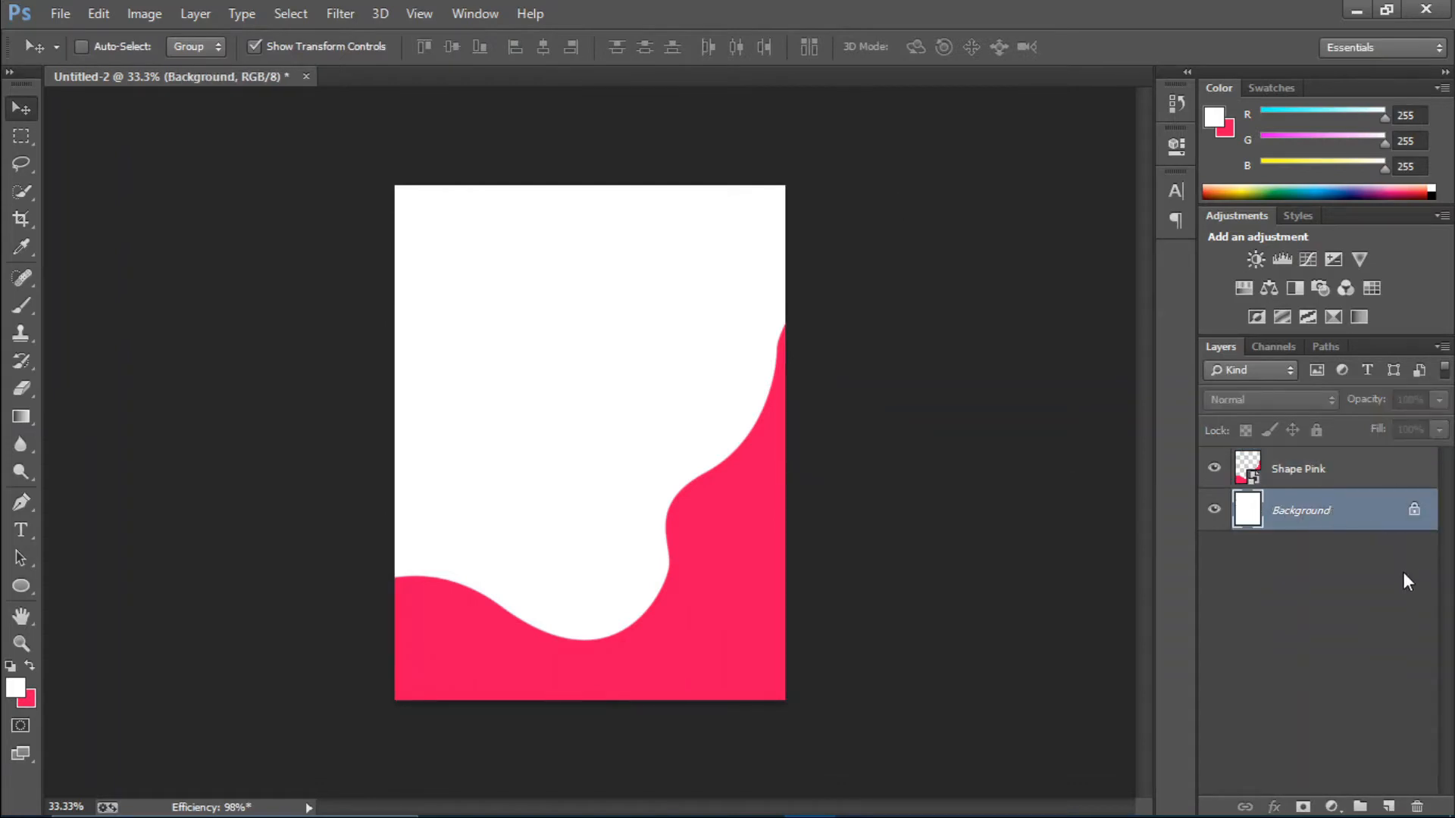
click(20, 691)
mouse_move(941, 417)
mouse_down()
mouse_move(842, 370)
mouse_move(802, 591)
mouse_move(803, 562)
mouse_up()
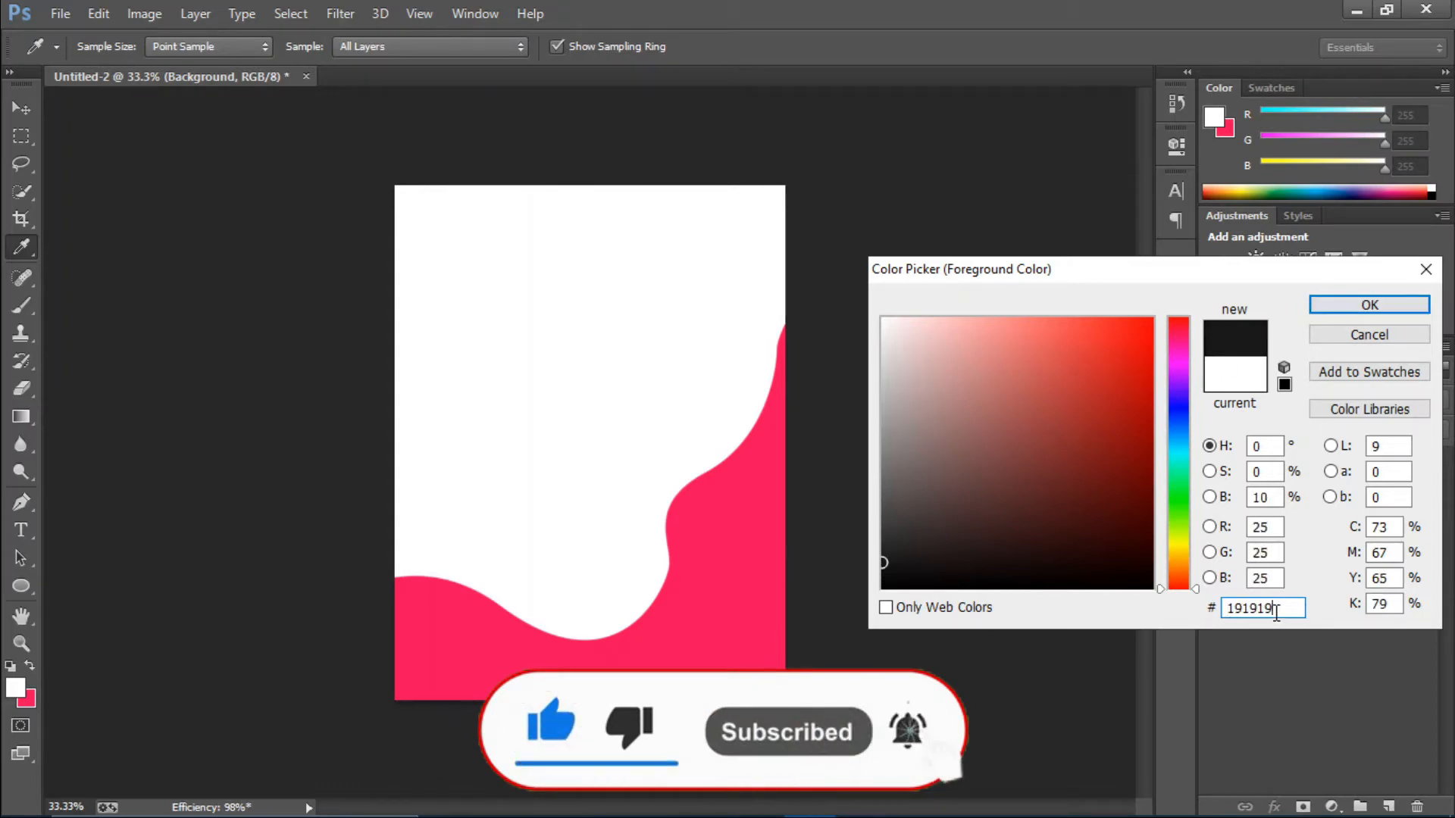
drag(1286, 606, 1199, 615)
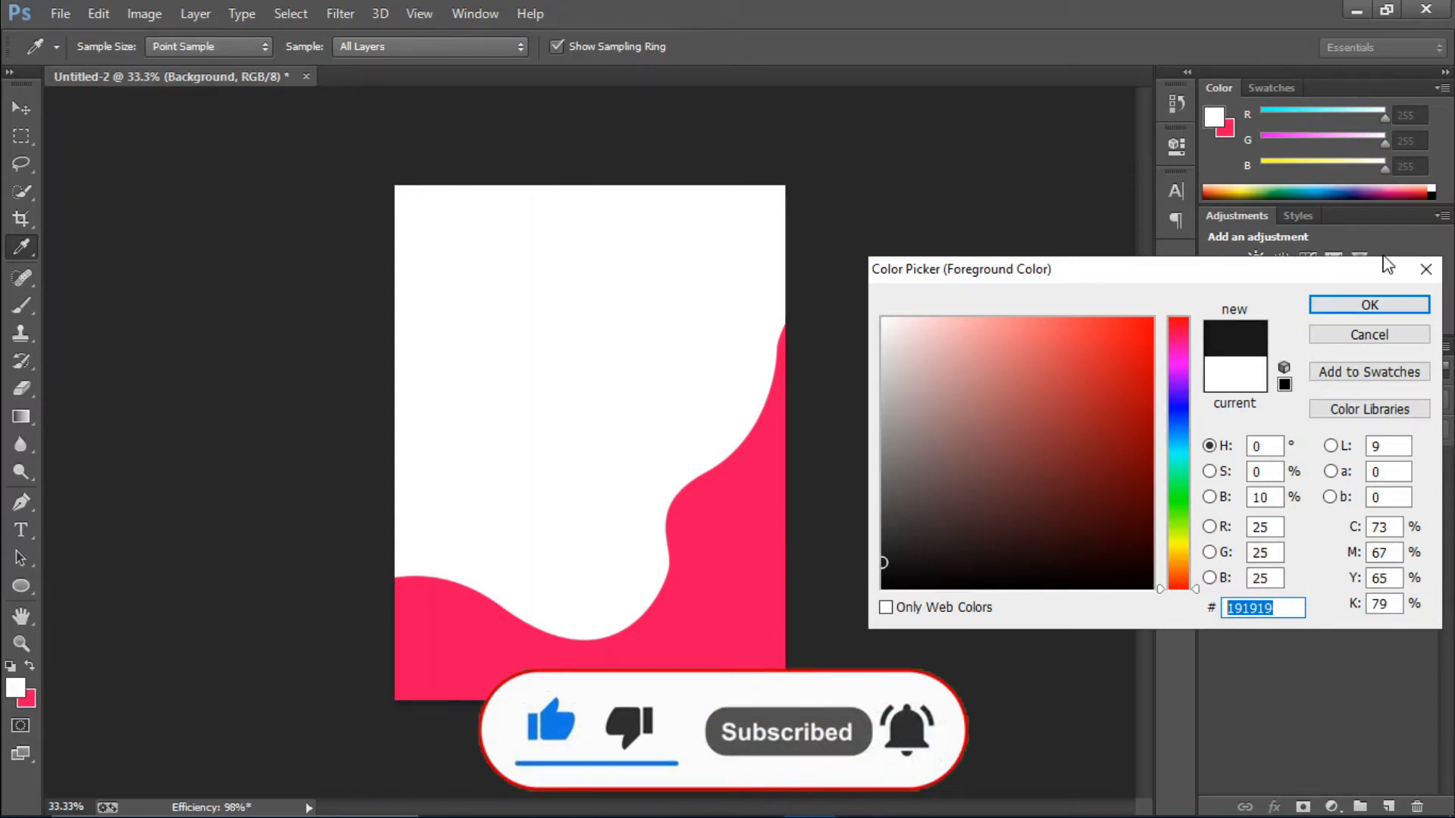
click(1381, 307)
key(v)
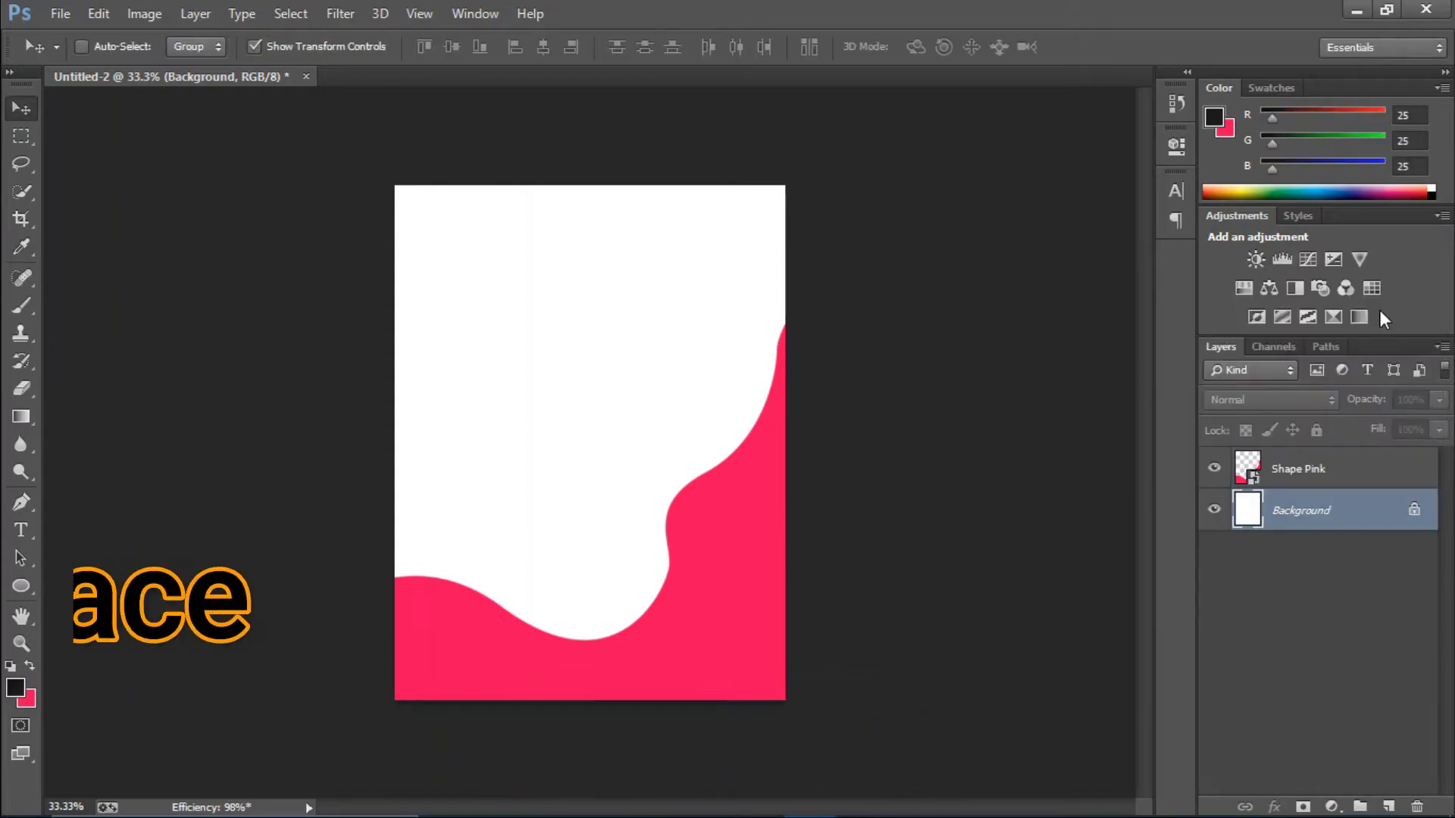
key(alt+BackSpace)
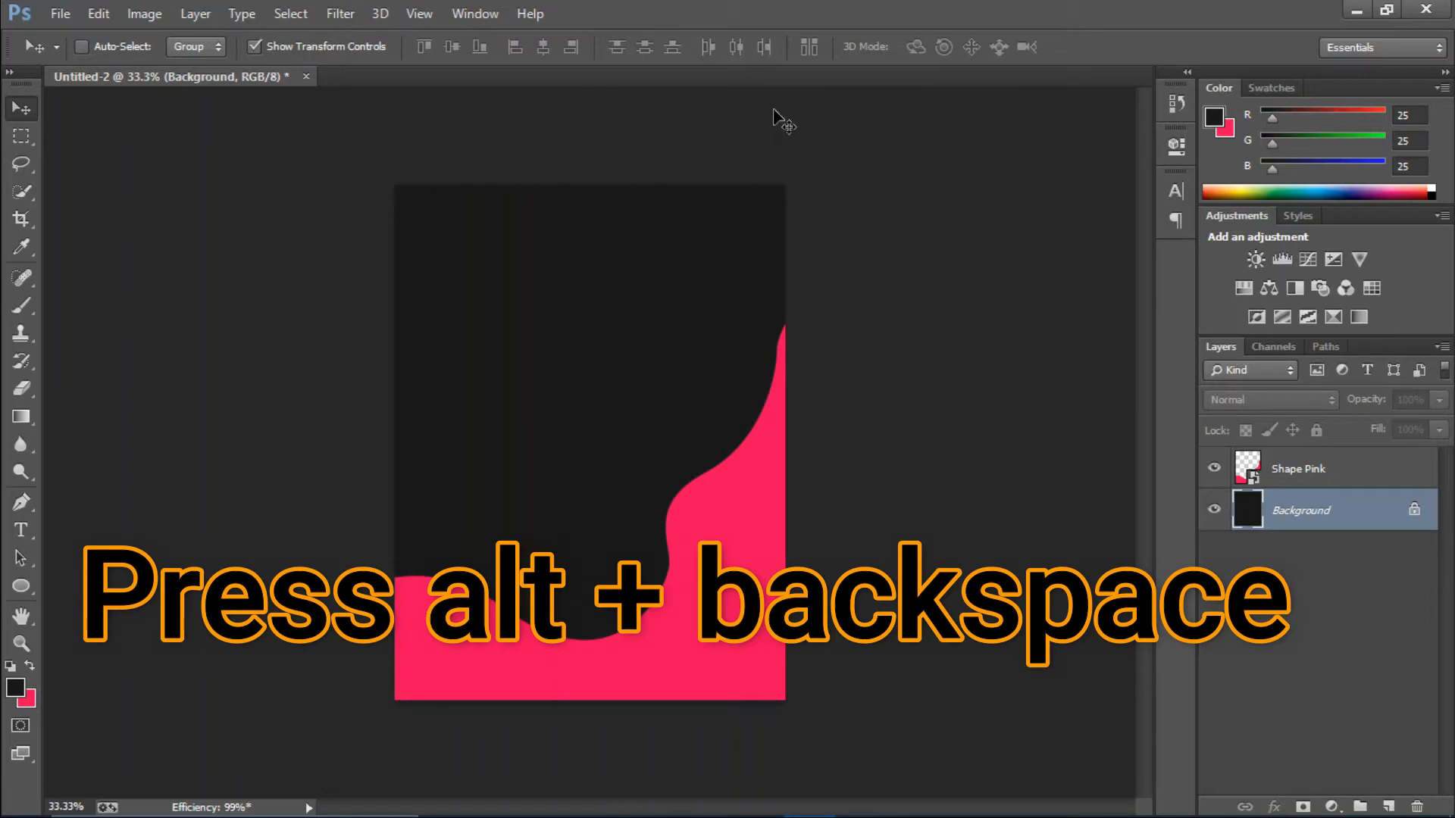
Step: Place ChessBoard.png as an embedded object above the Shape Pink layer at its default size
click(1335, 476)
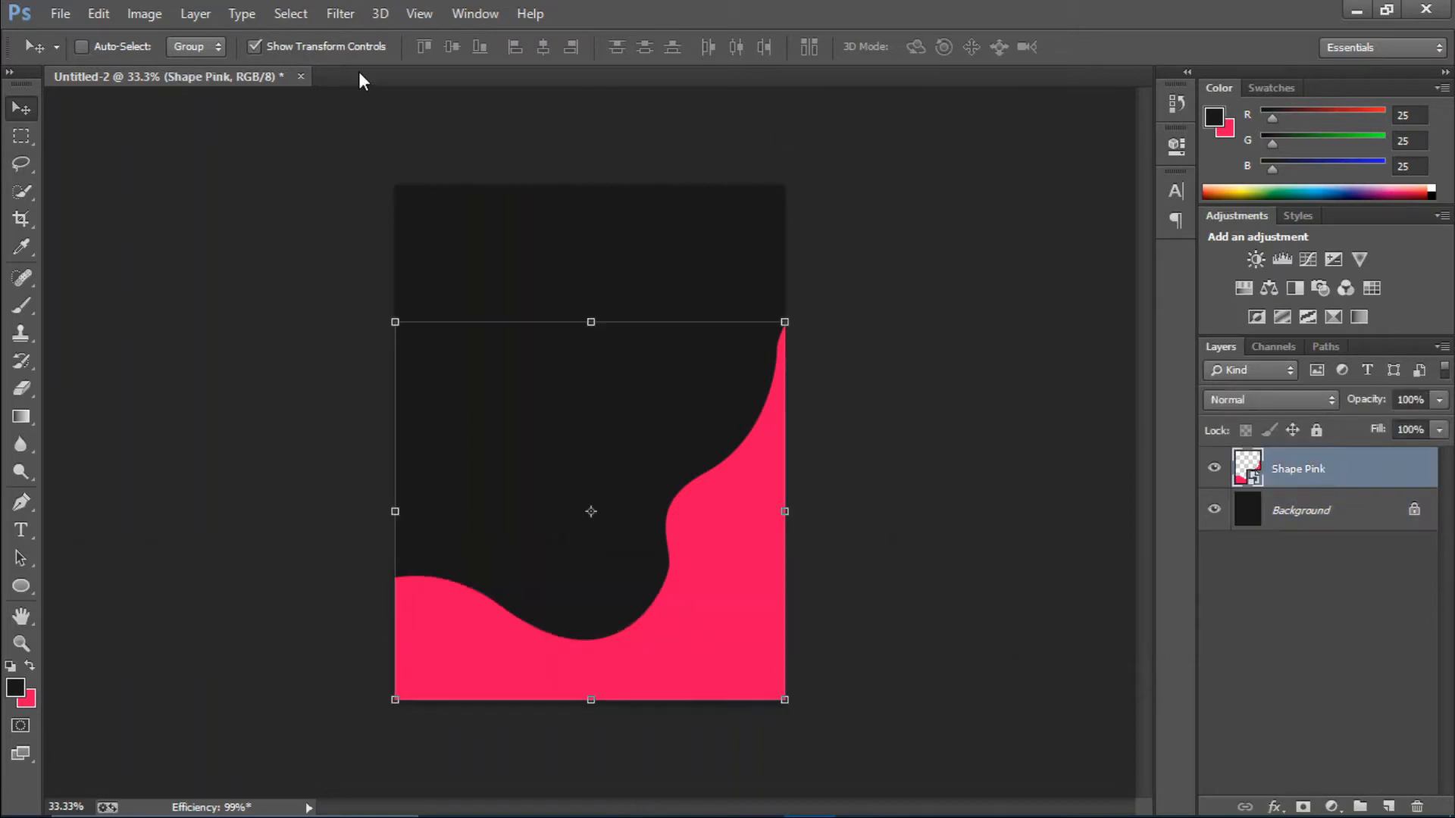
click(64, 14)
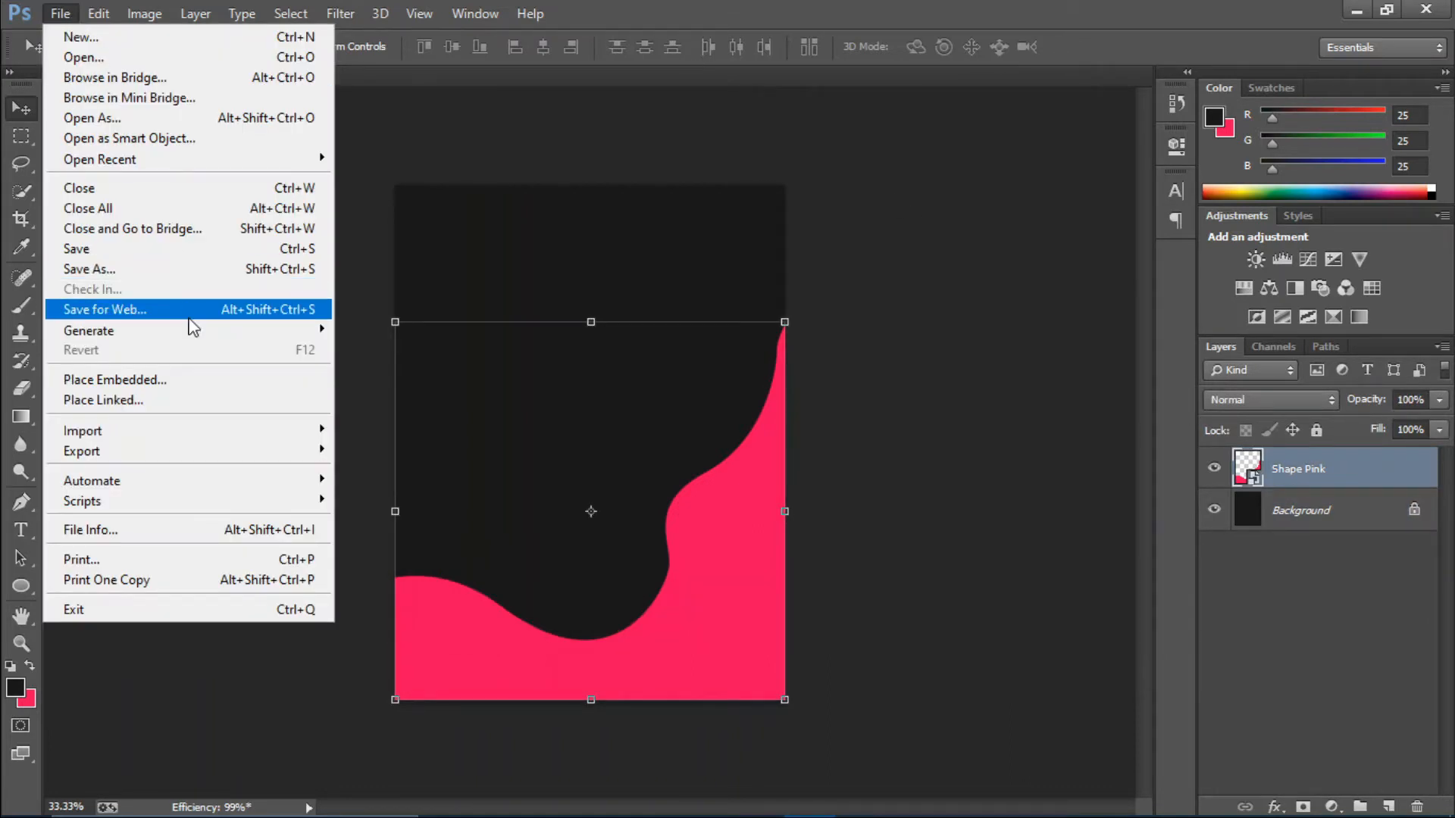
click(205, 381)
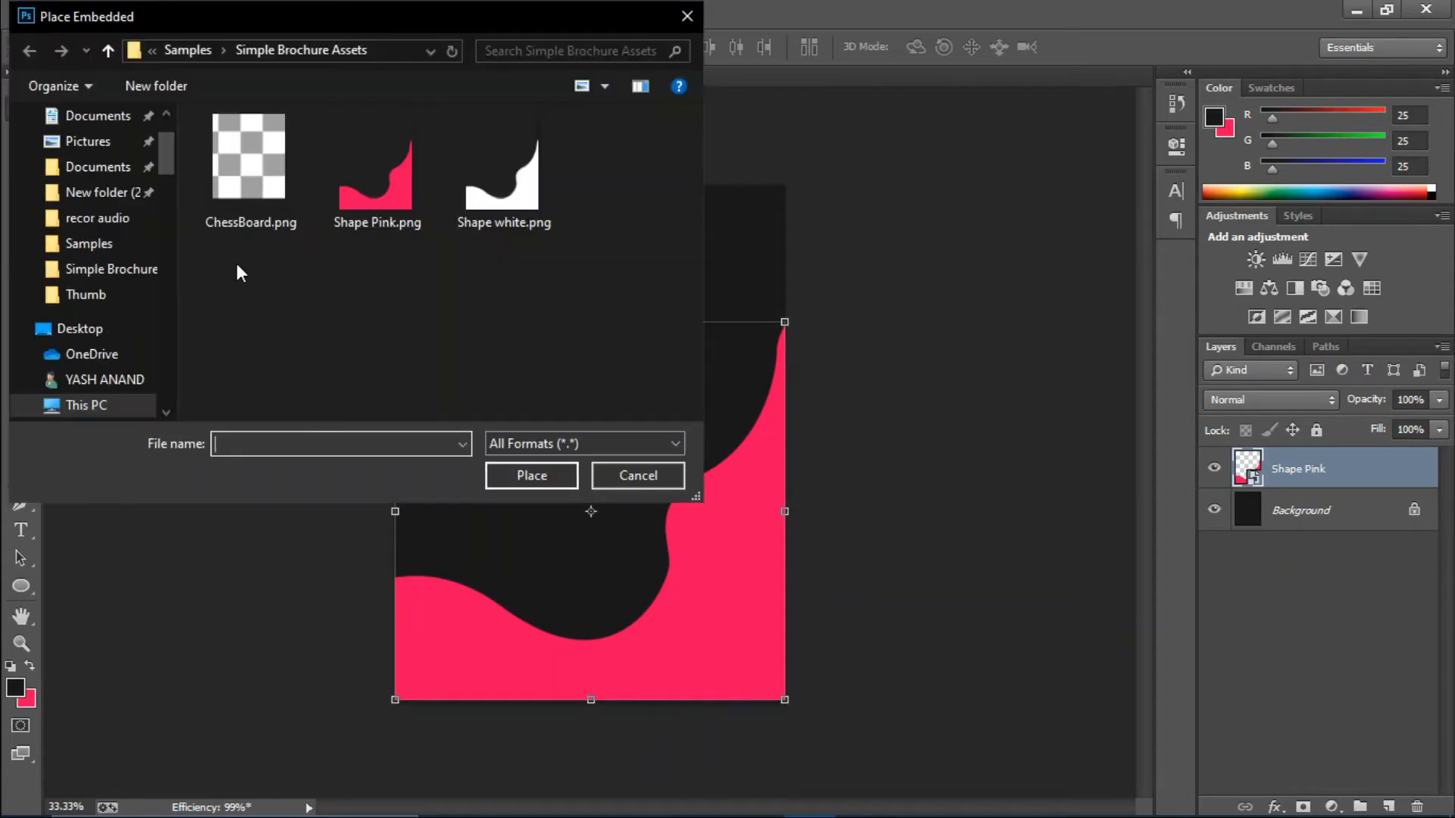
click(244, 194)
double_click(244, 195)
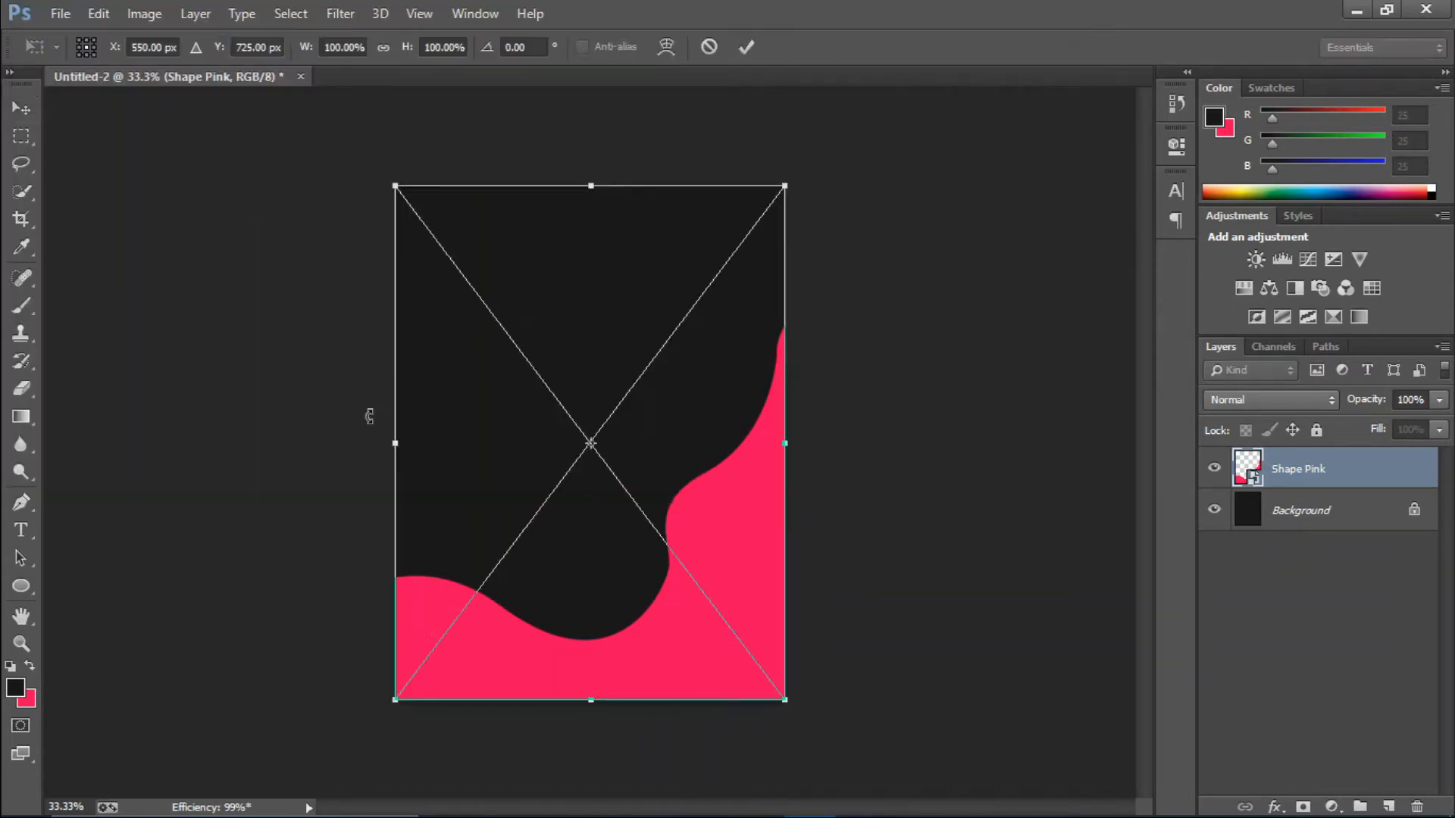
click(745, 49)
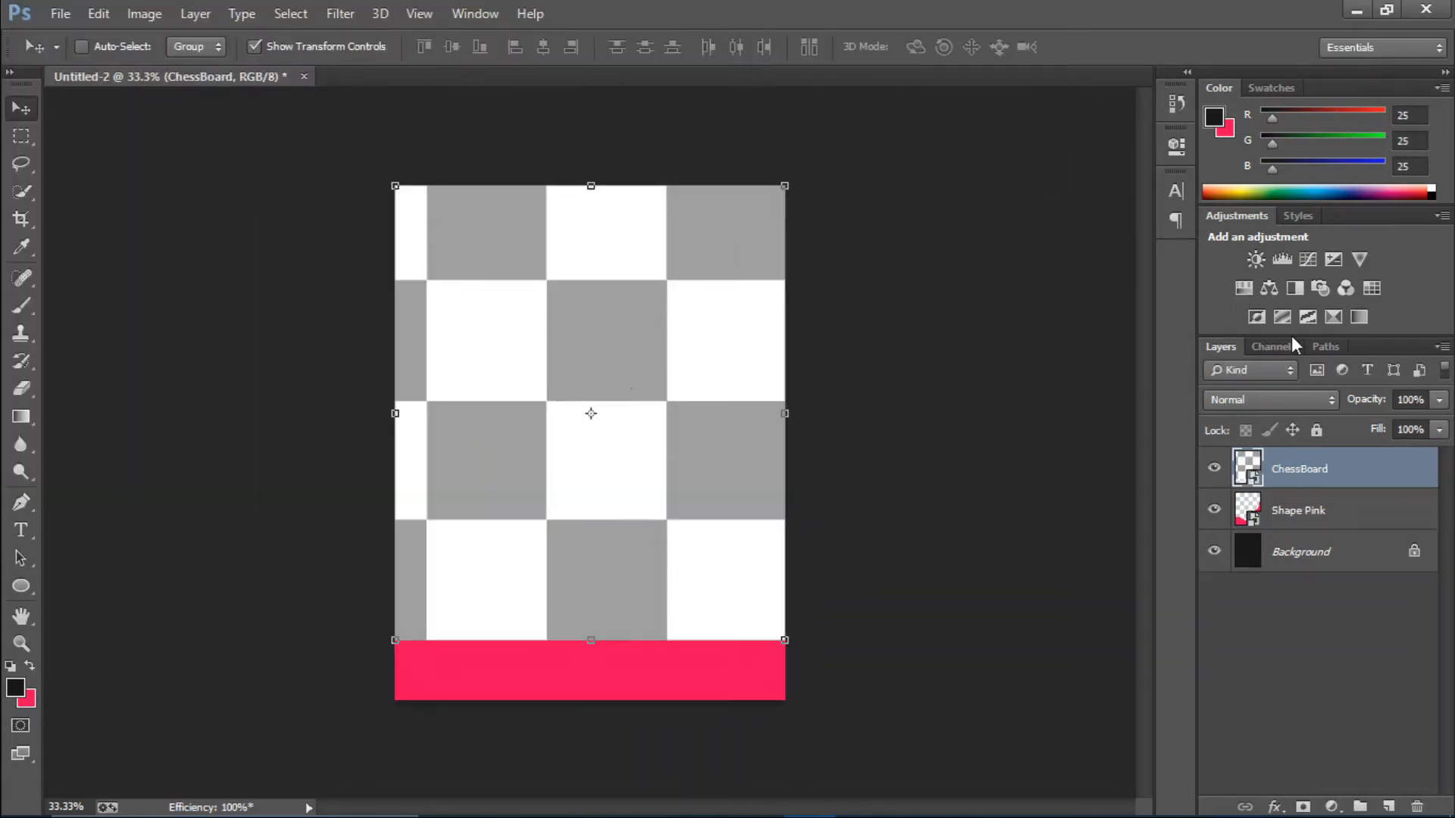
Step: Move the ChessBoard layer beneath Shape Pink and lower its opacity to 14%
drag(1360, 470, 1356, 532)
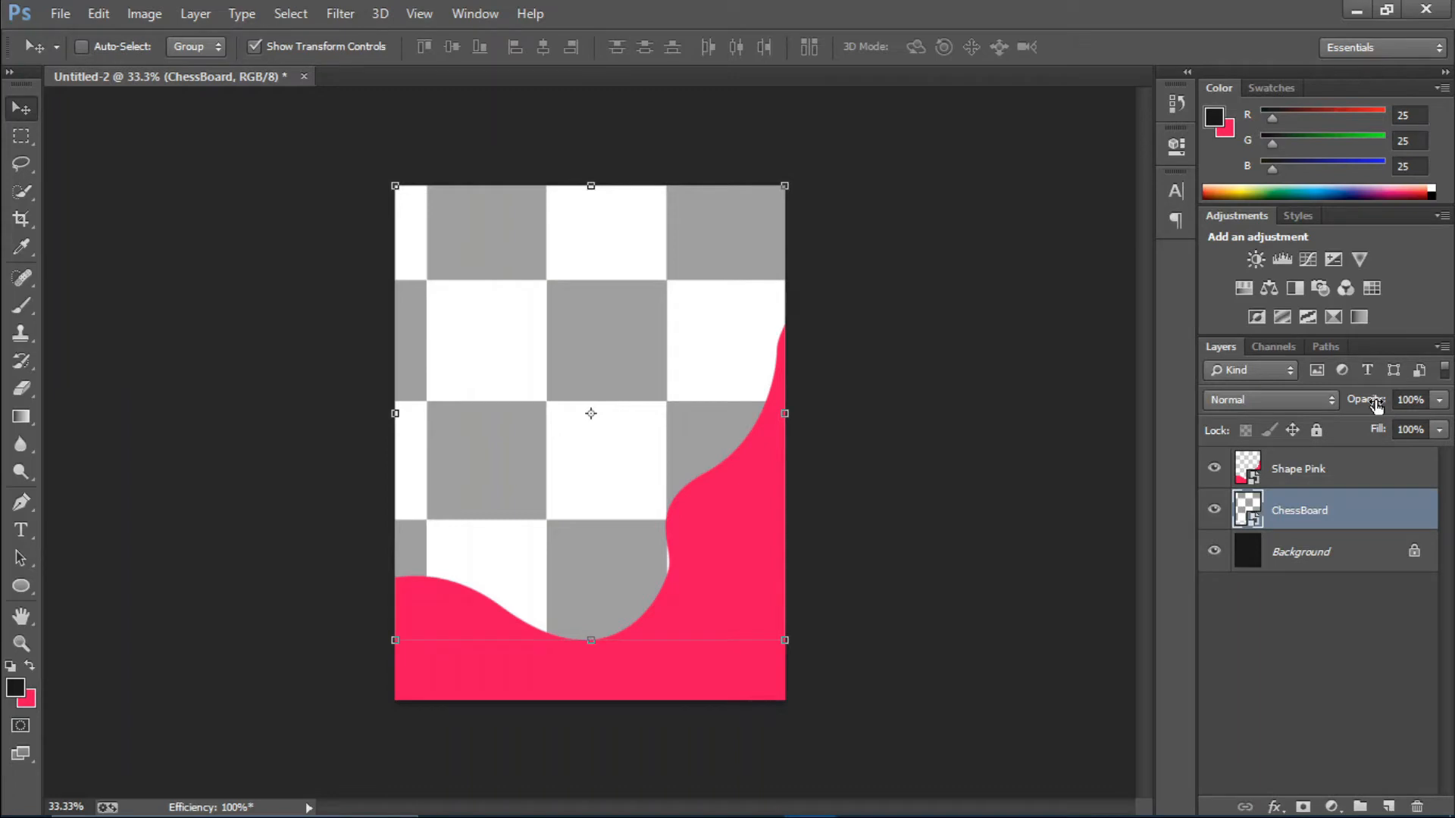
drag(1376, 406, 1283, 402)
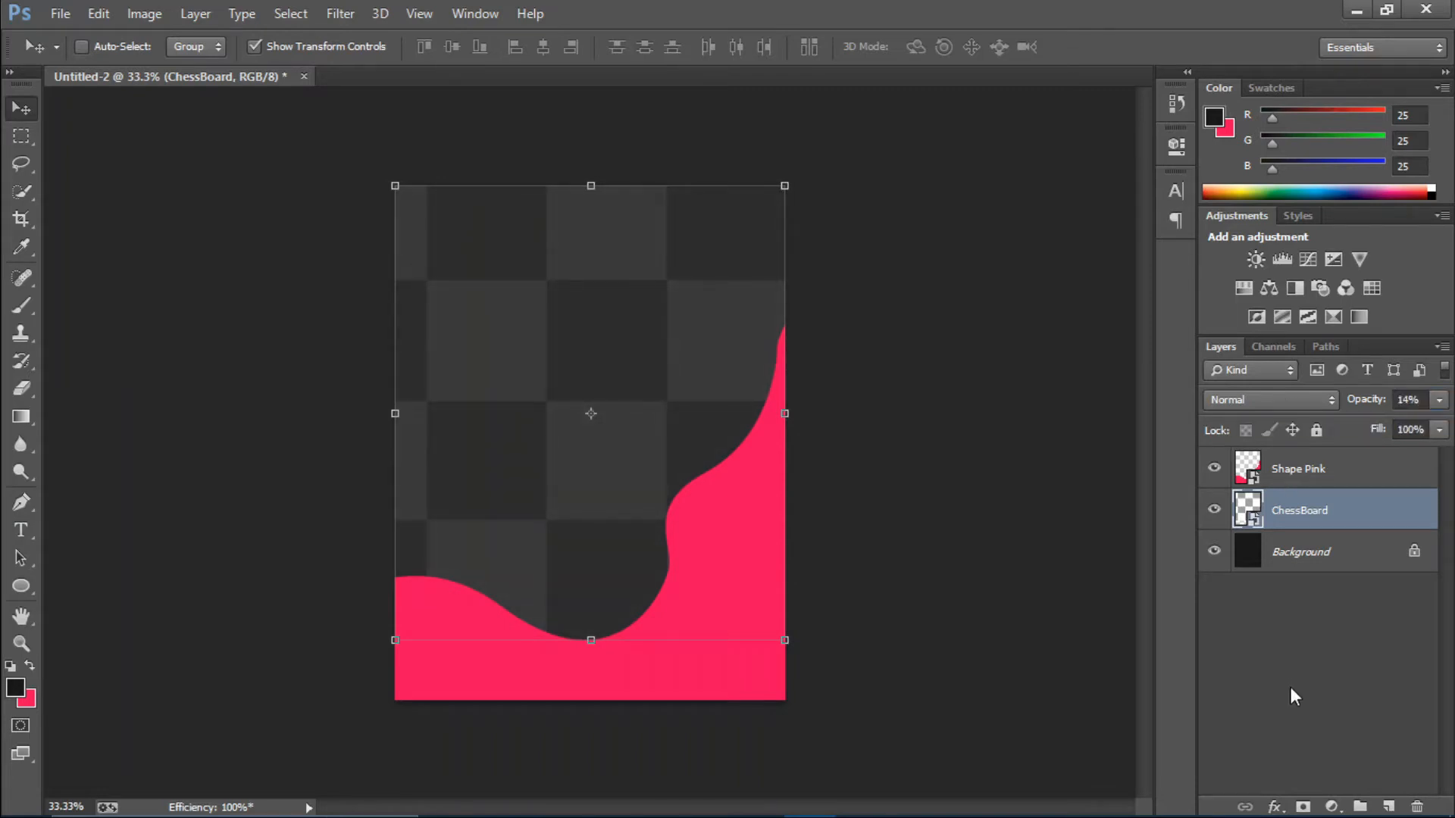
Step: Add a Curves adjustment layer above ChessBoard and clip it to that layer
click(1331, 806)
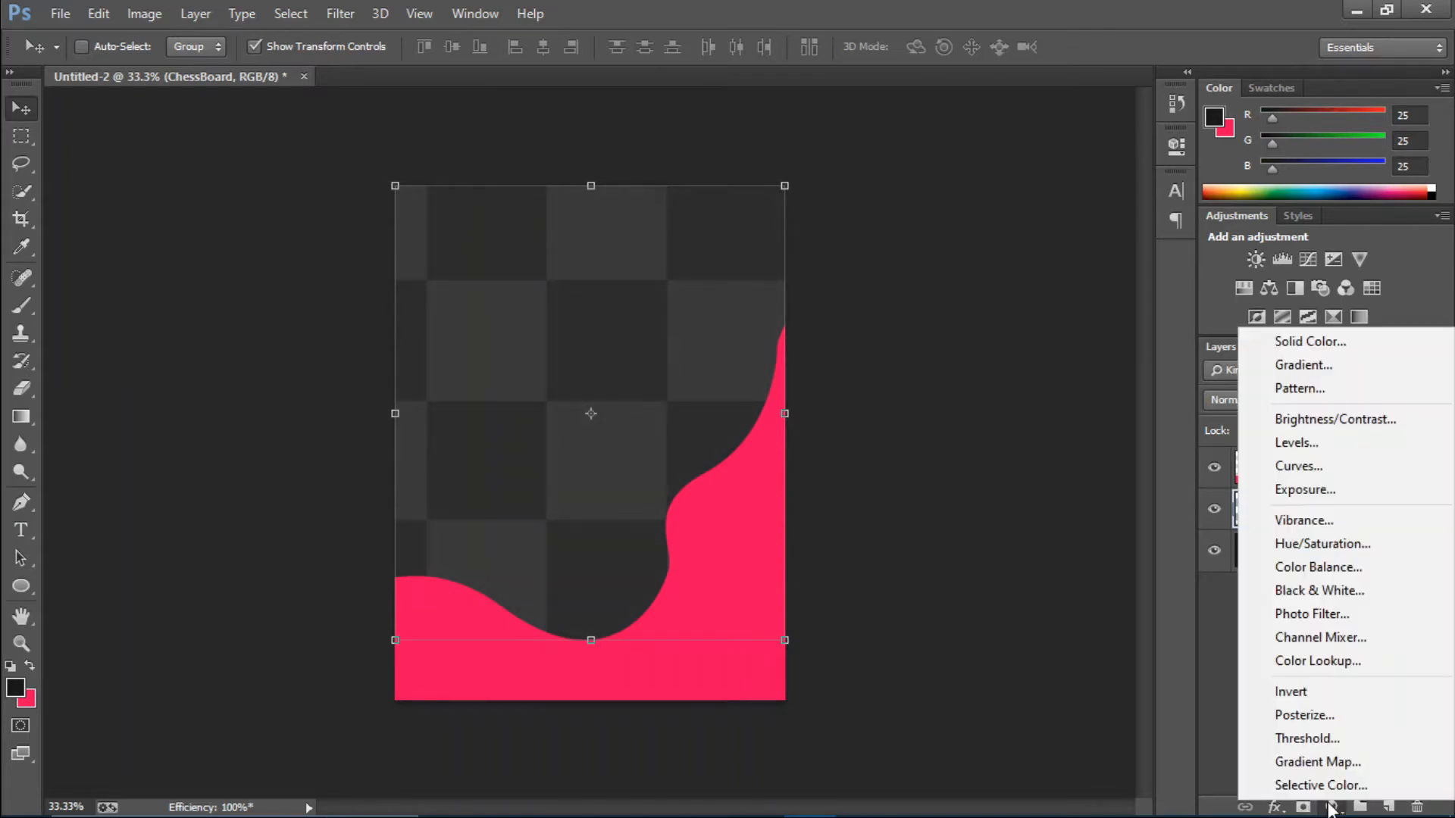
click(1326, 469)
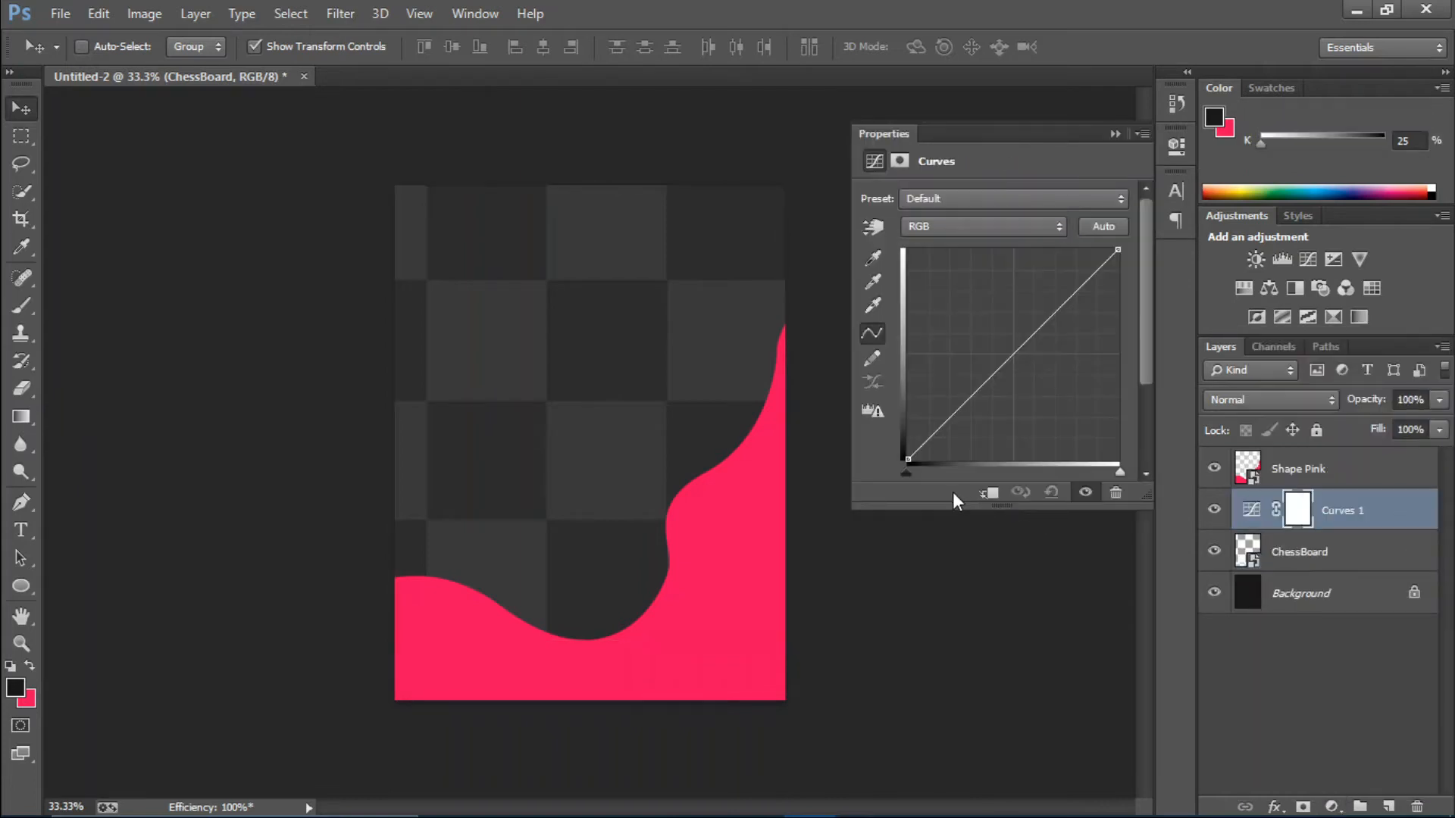
click(989, 494)
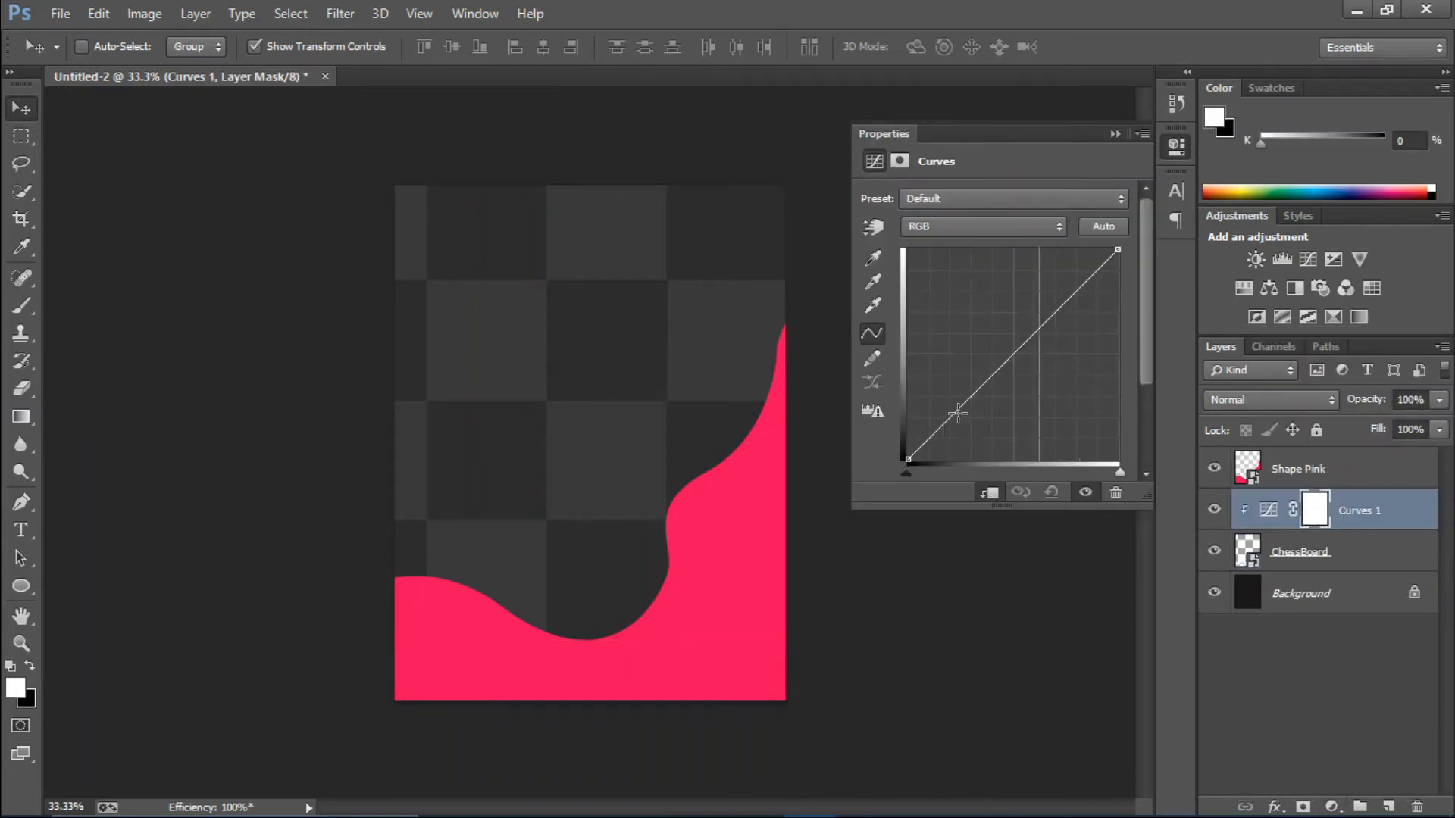
Step: Shape the RGB curve into a steep S by lowering the shadows and raising the highlights, finishing with the Curves properties collapsed
drag(958, 409, 973, 431)
drag(1061, 335, 1039, 301)
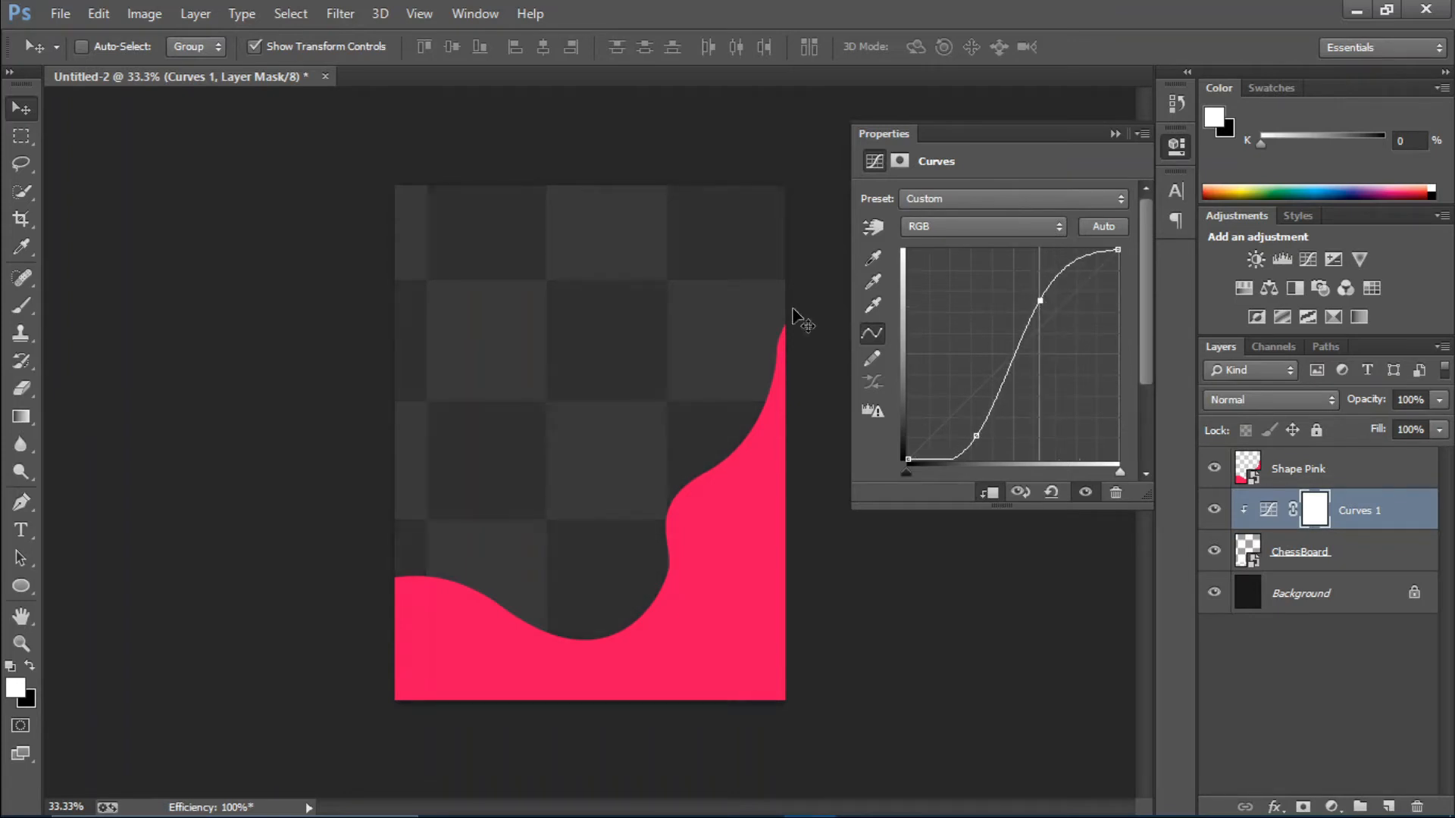
click(976, 436)
drag(977, 436, 982, 441)
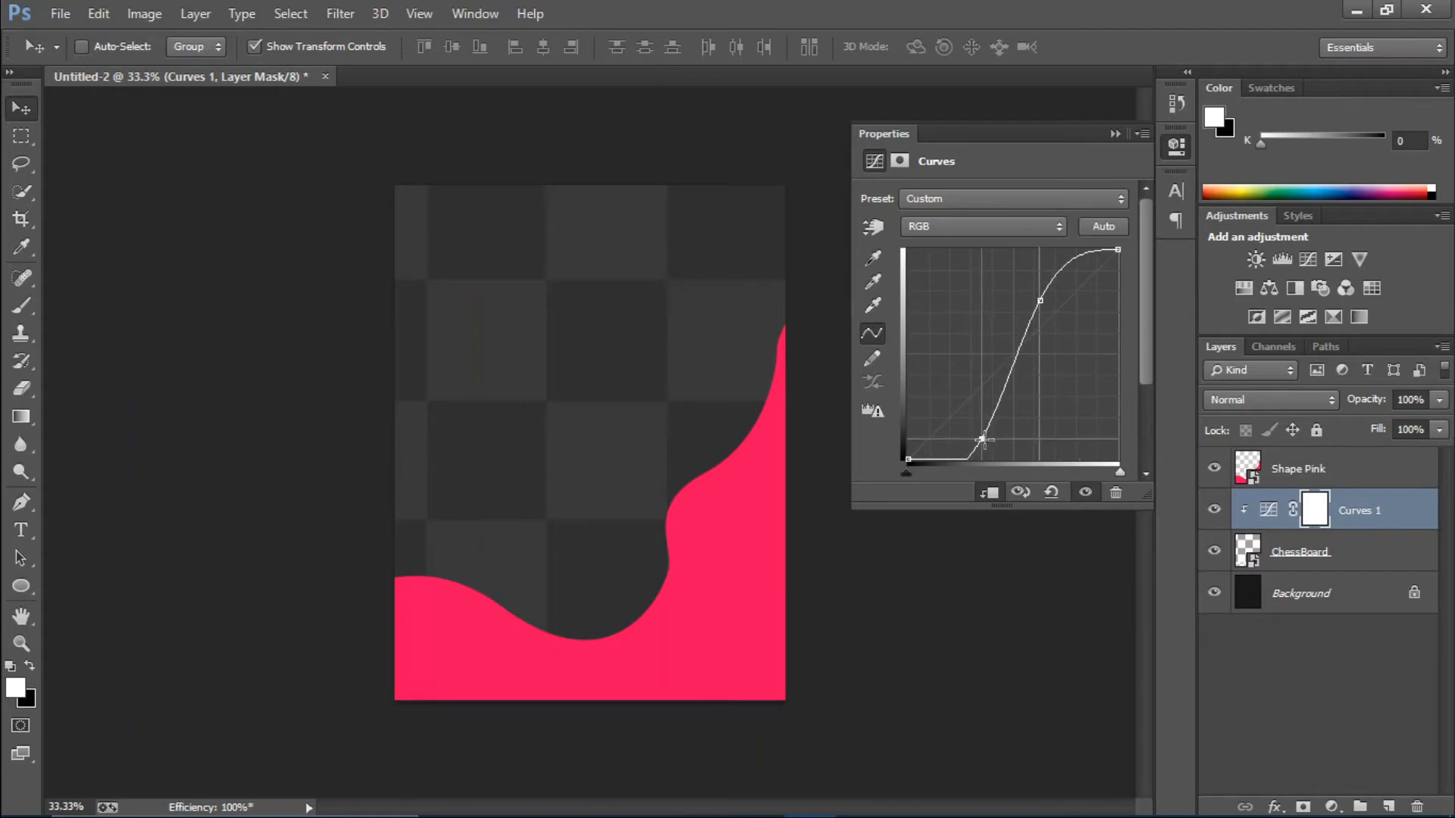
drag(1040, 301, 1031, 292)
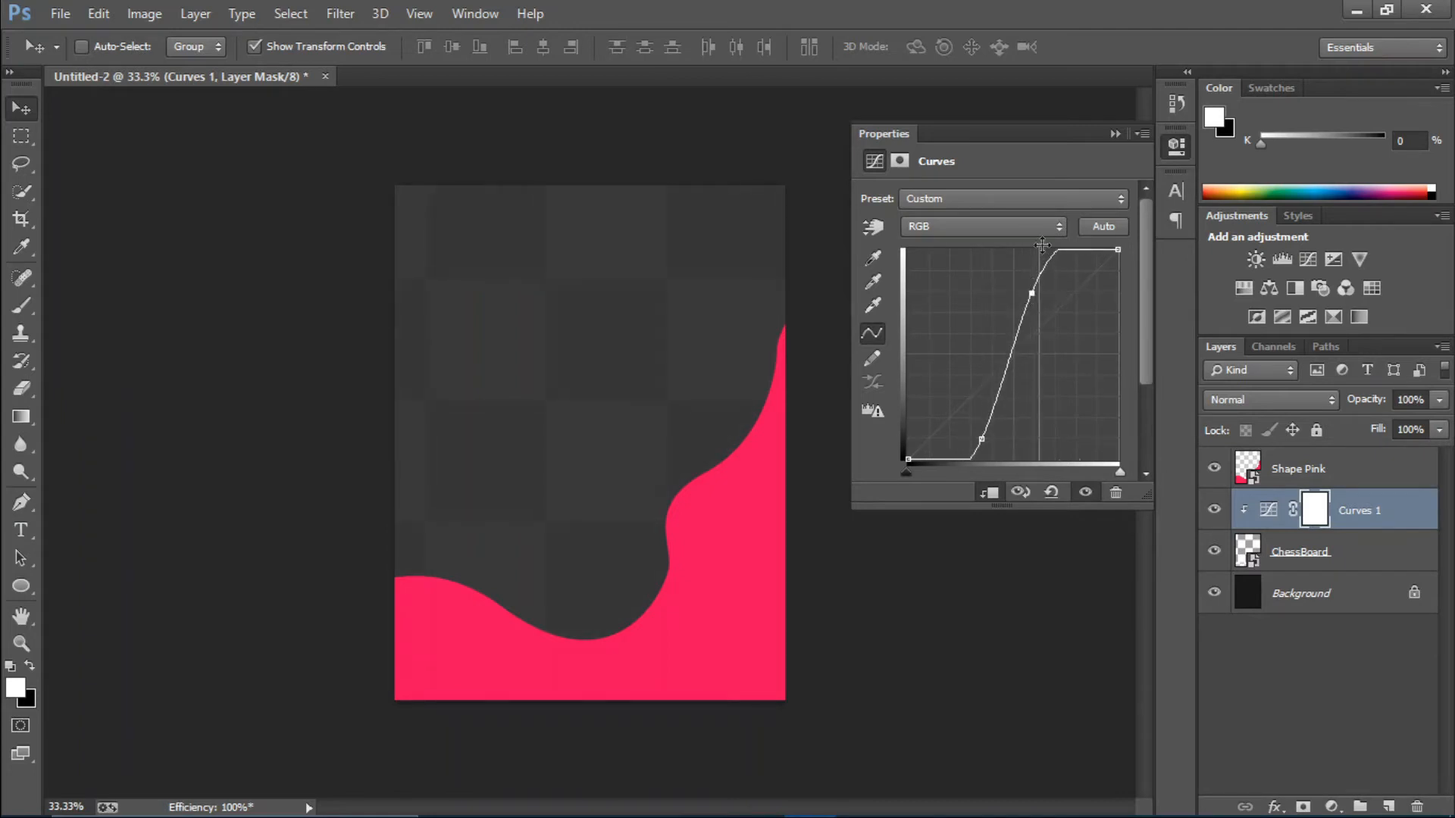
click(1113, 134)
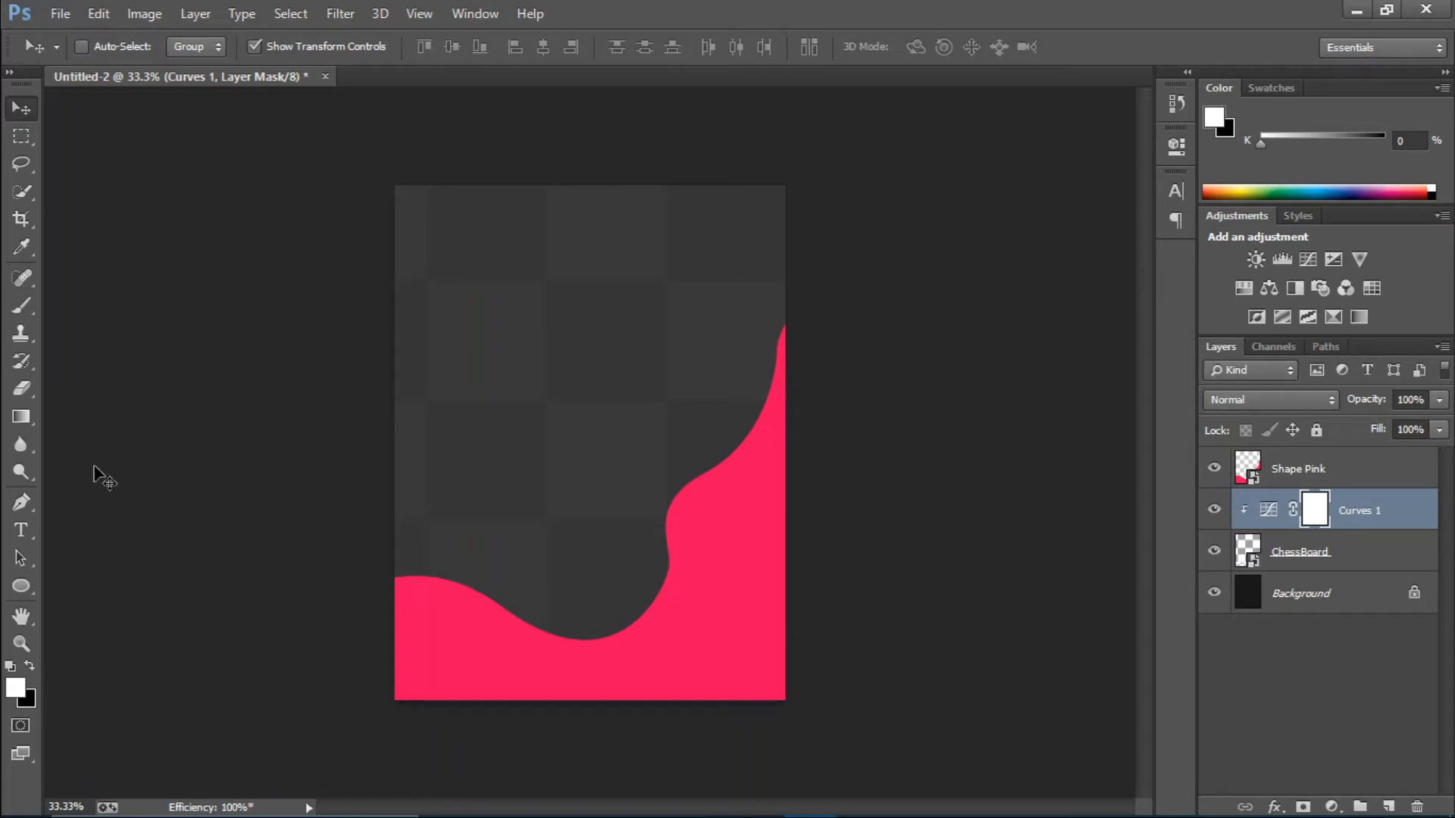
Step: Add the text "PUN" in white Helvetica Bold at 48 pt near the page's upper-left corner
click(21, 531)
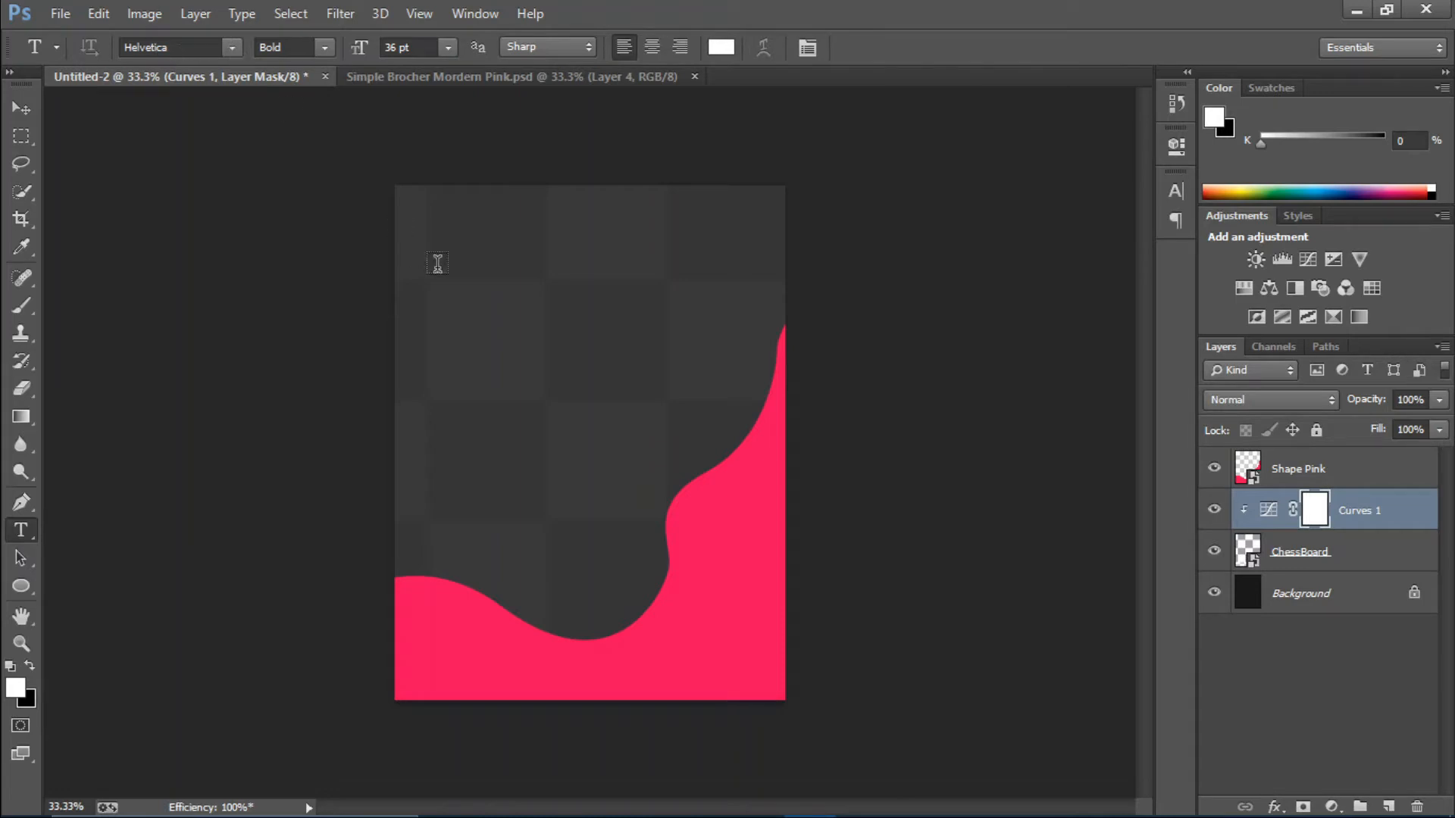
click(320, 47)
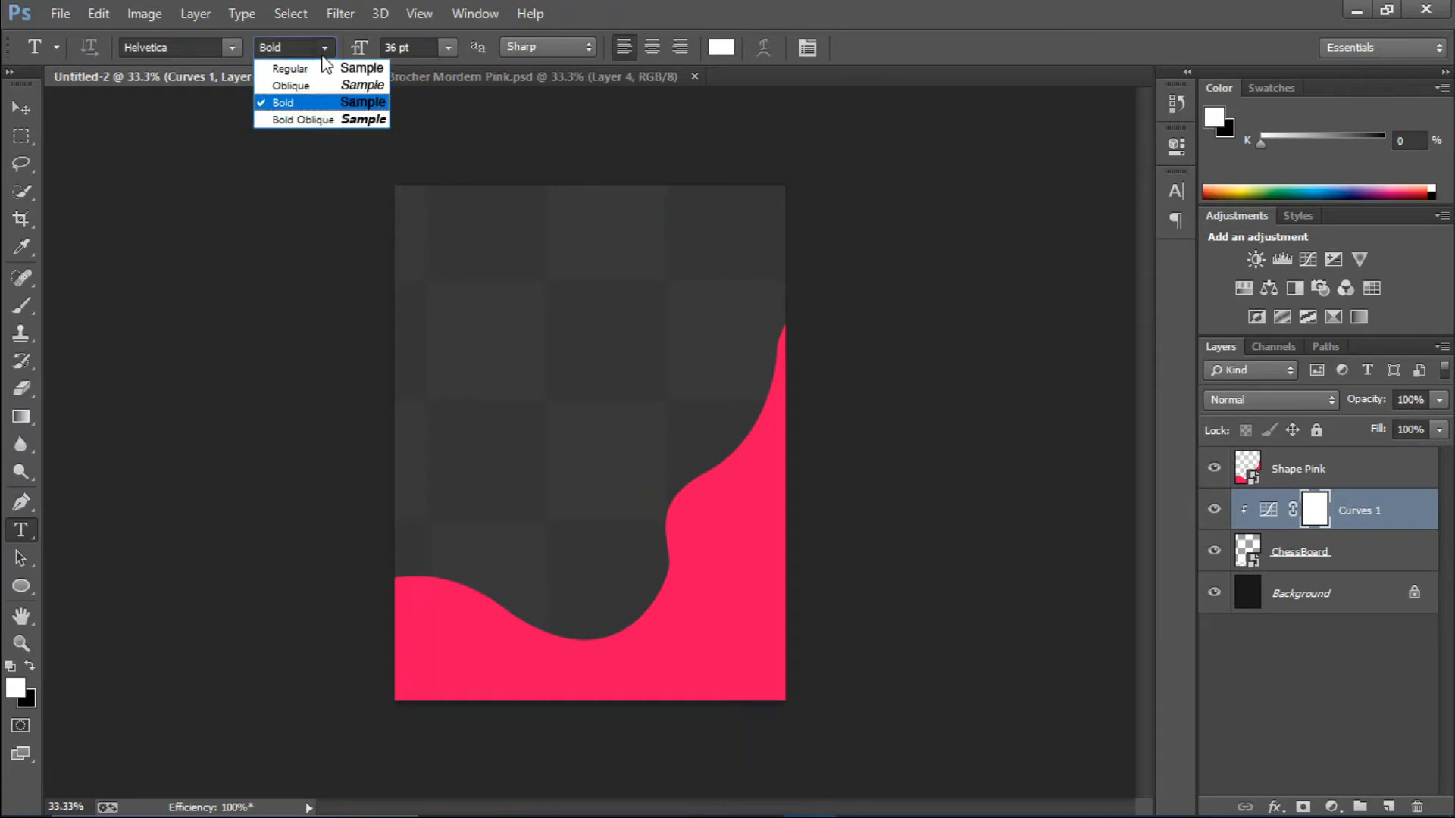
click(336, 107)
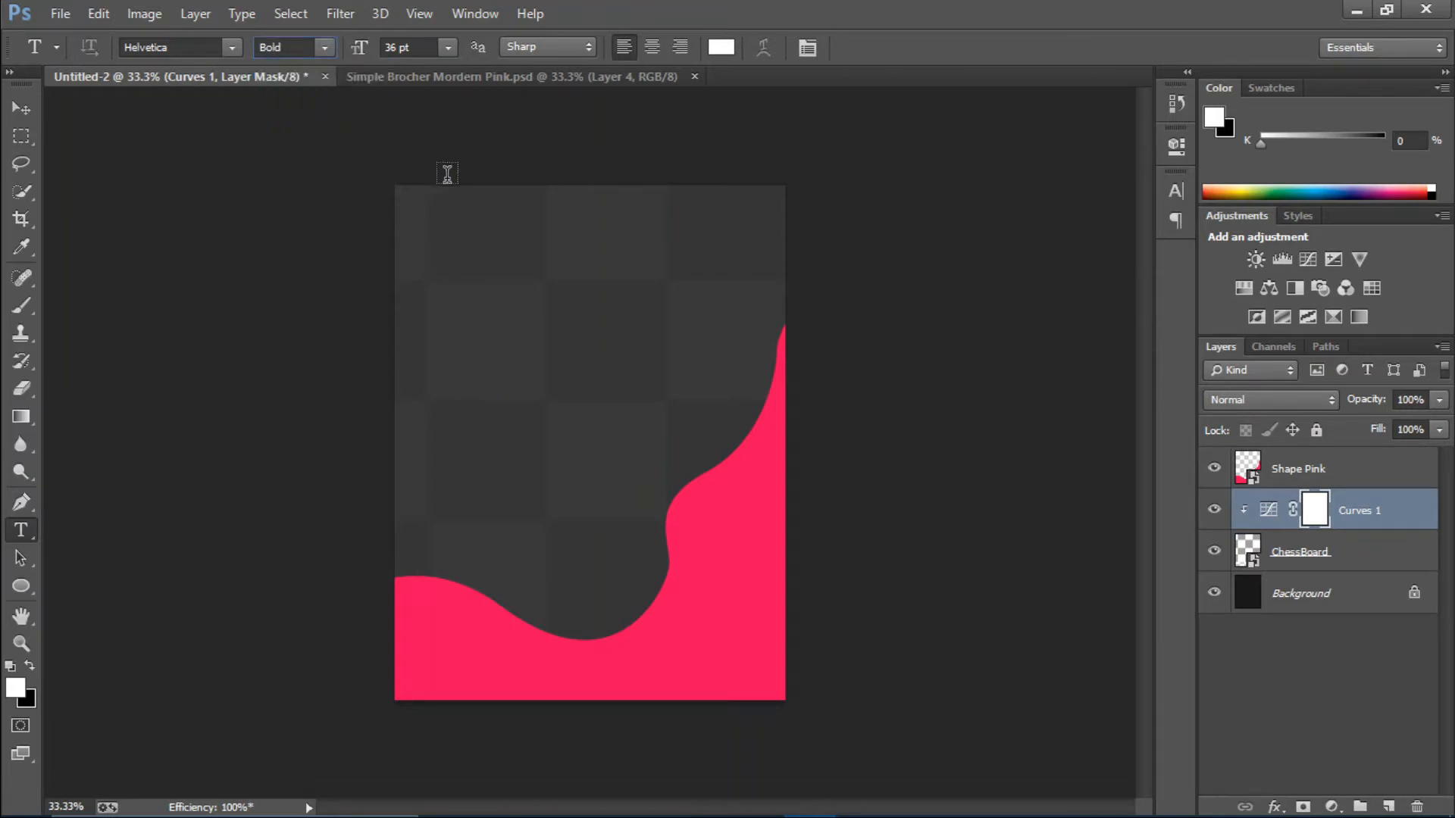
click(448, 46)
click(447, 361)
click(436, 283)
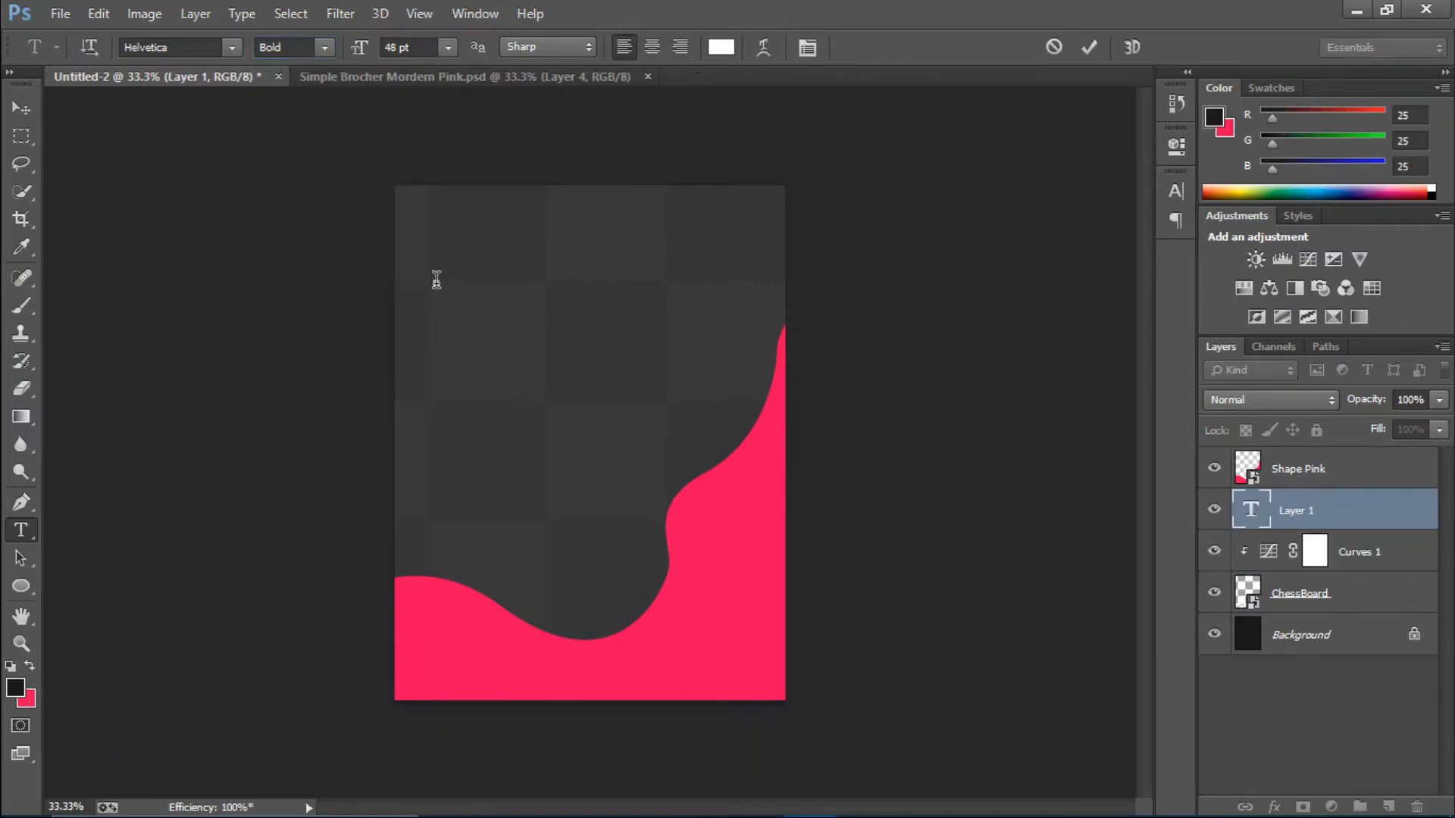
text(PUN)
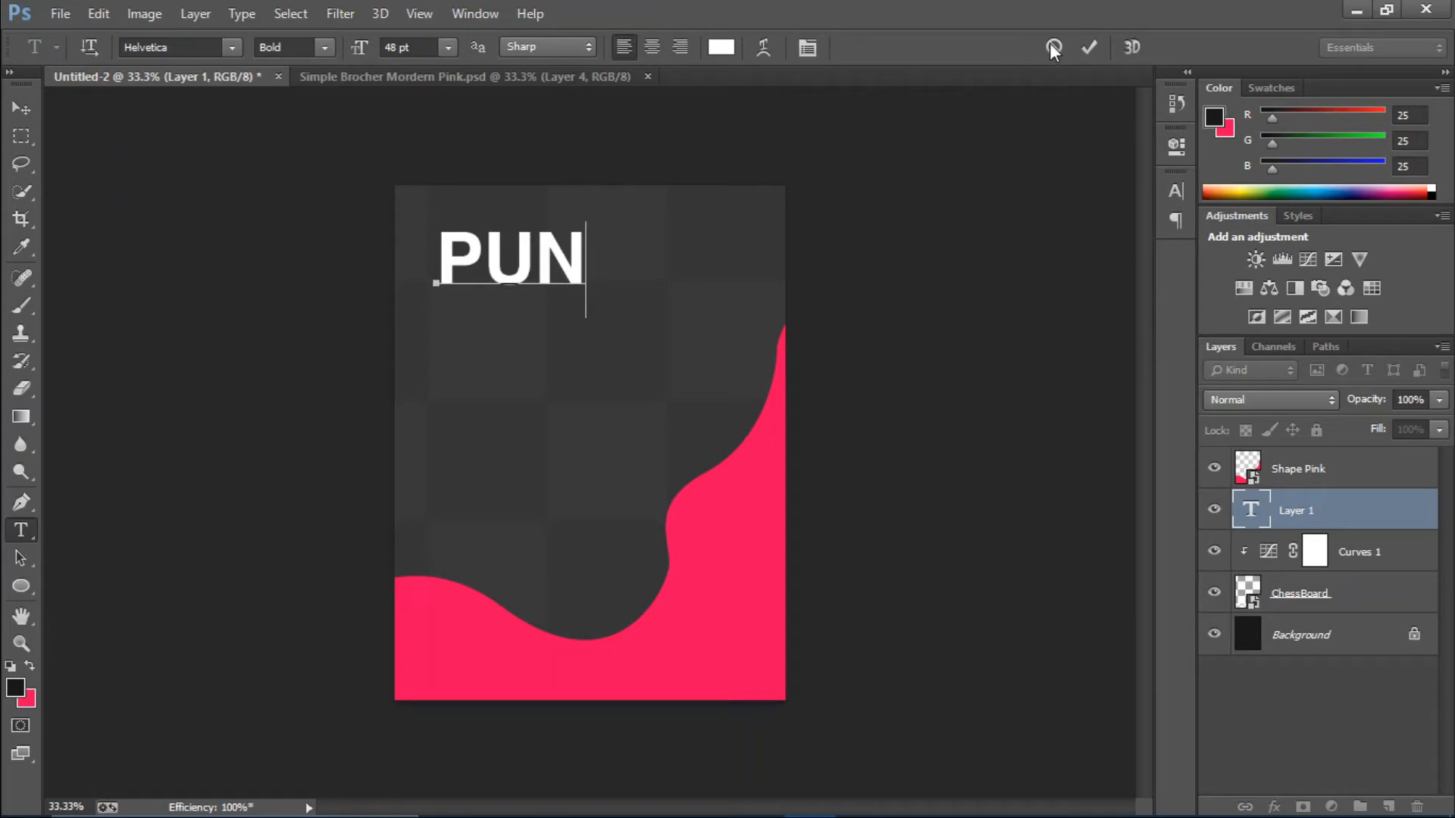
click(1088, 47)
Step: Add the text "LIVE" in white Helvetica Regular at 48 pt below the PUN text
click(327, 48)
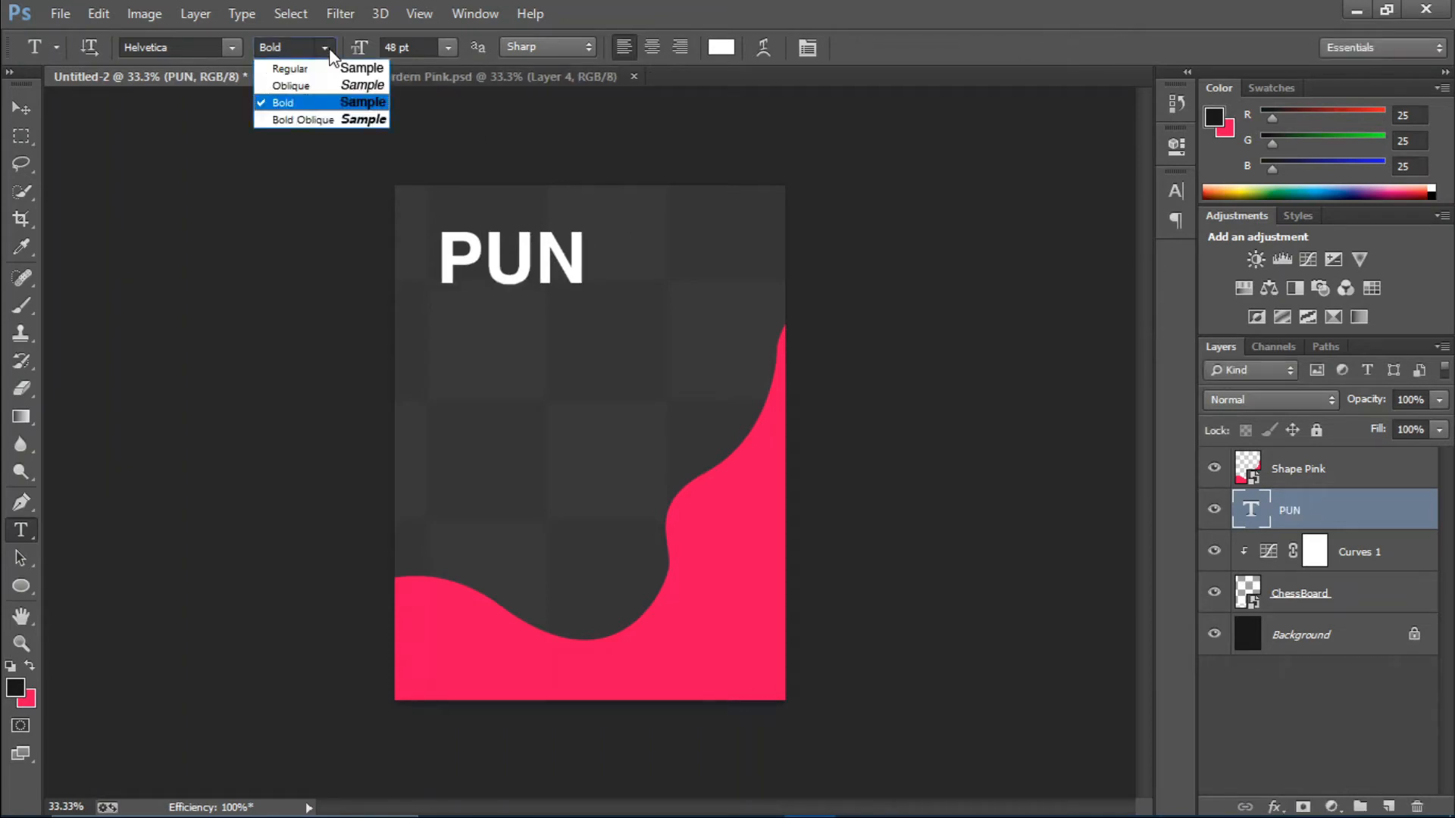
click(815, 6)
click(478, 366)
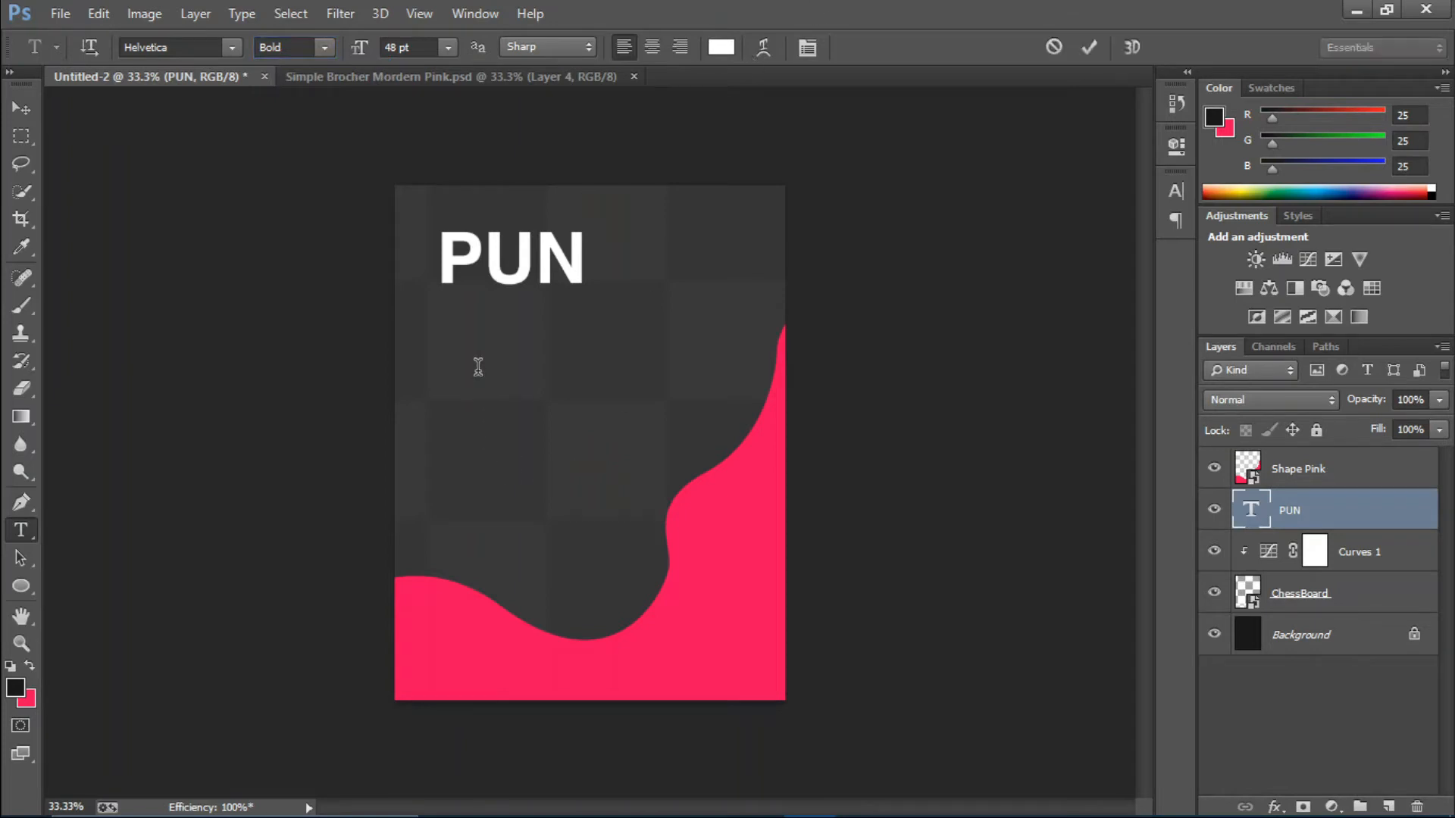
click(324, 48)
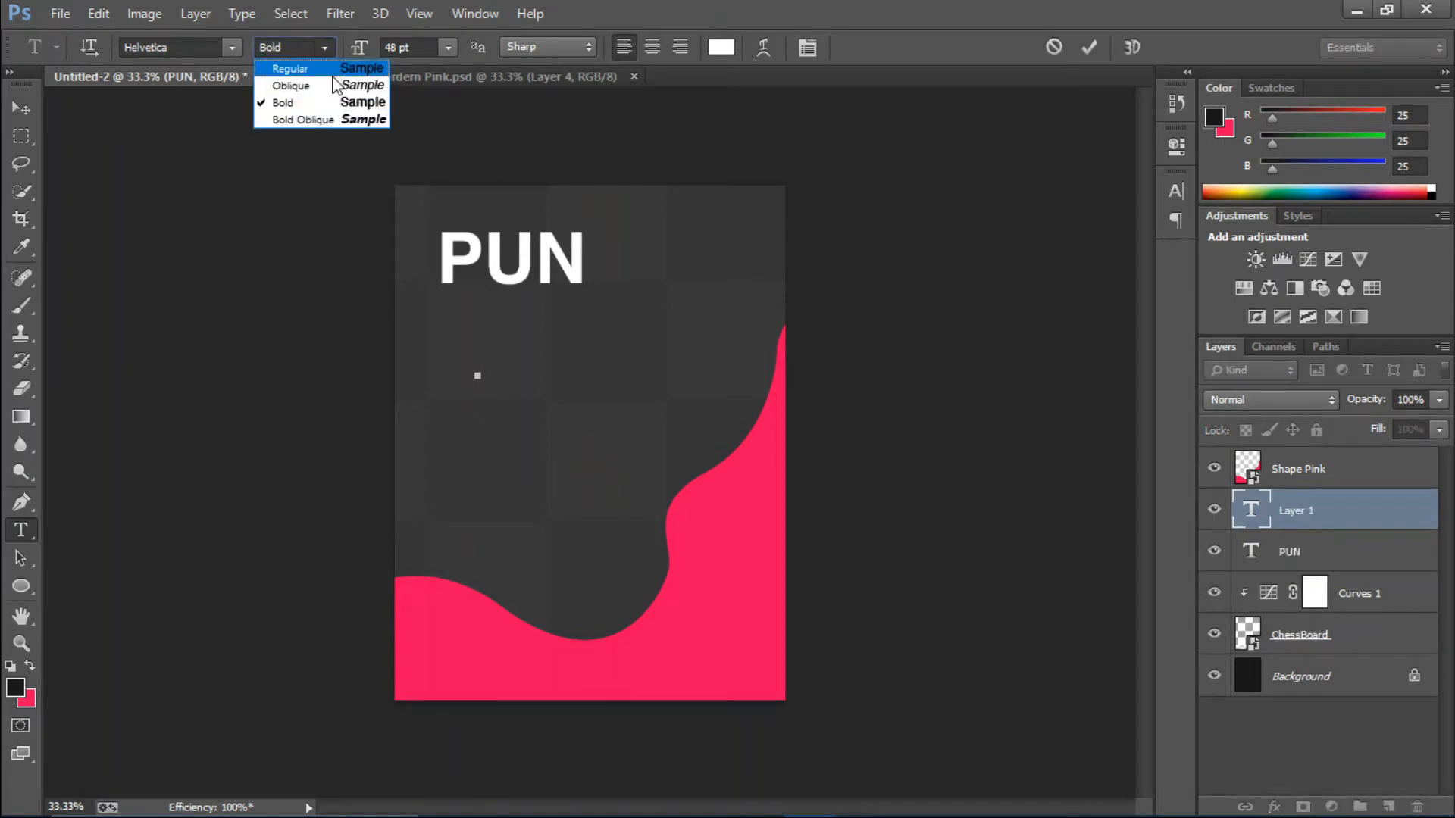
click(334, 75)
text(LIVE)
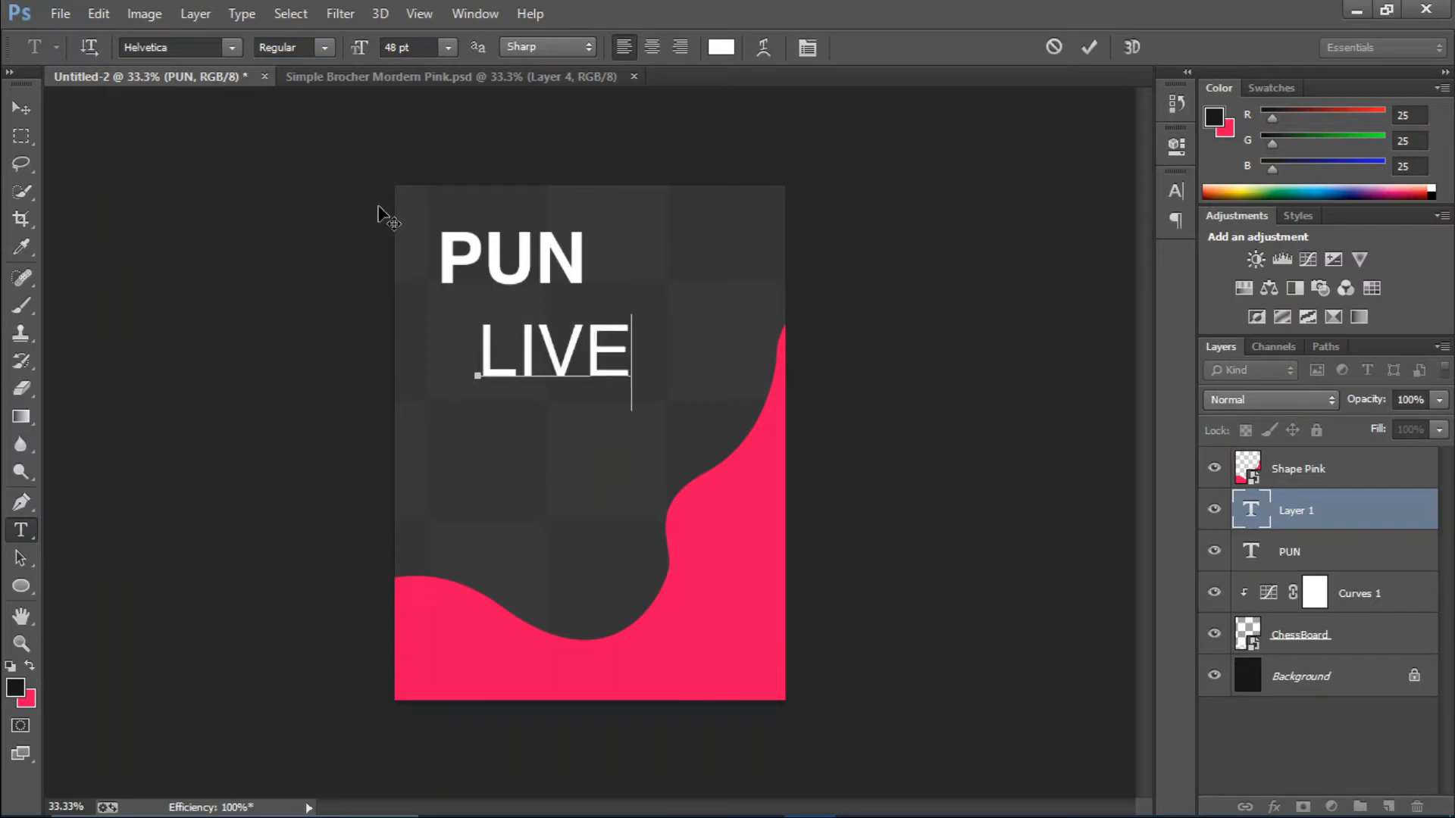
click(1086, 46)
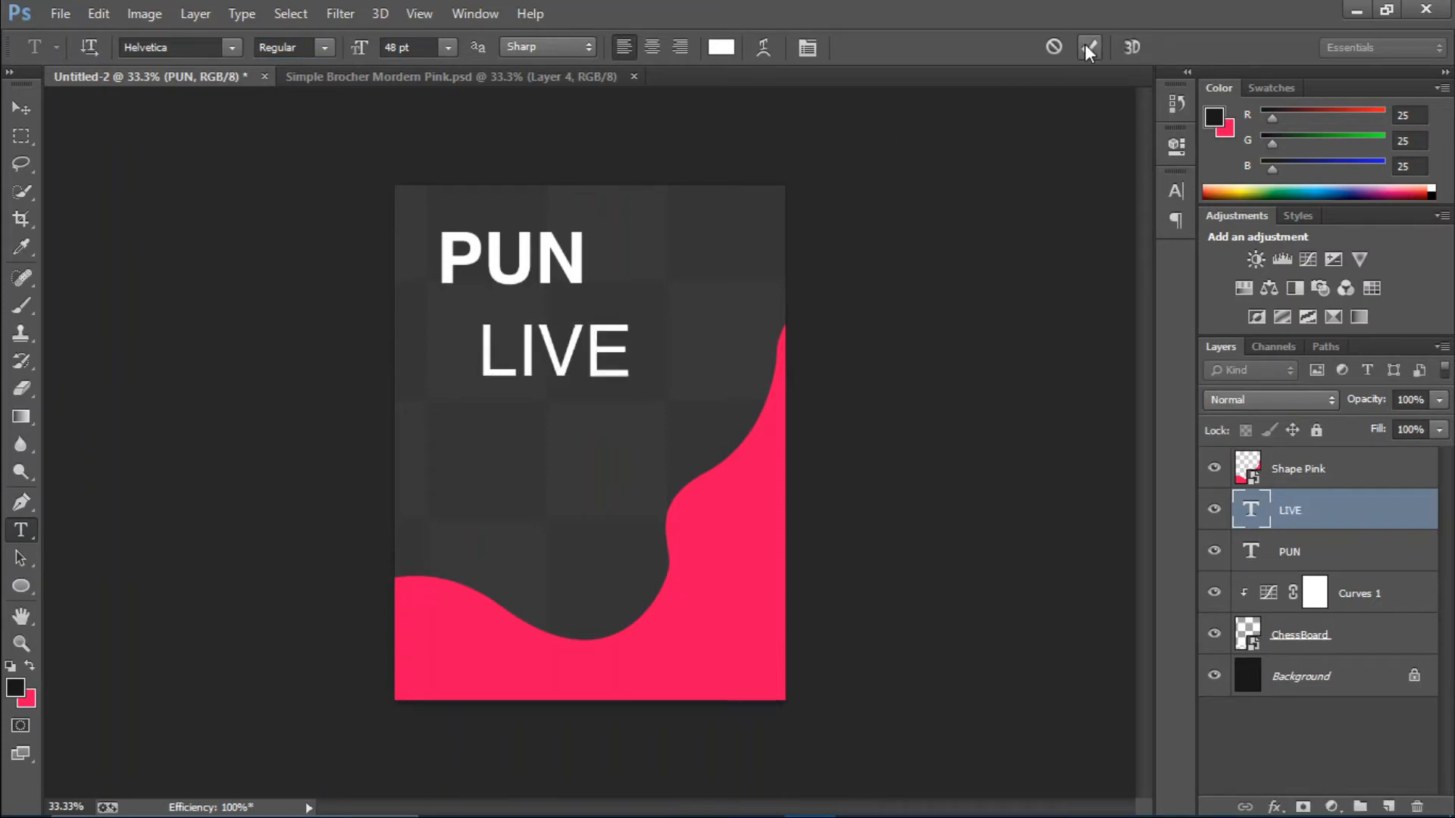
Step: Move the PUN text closer to the page's upper-left corner and place the LIVE text directly beside it on the same line
key(v)
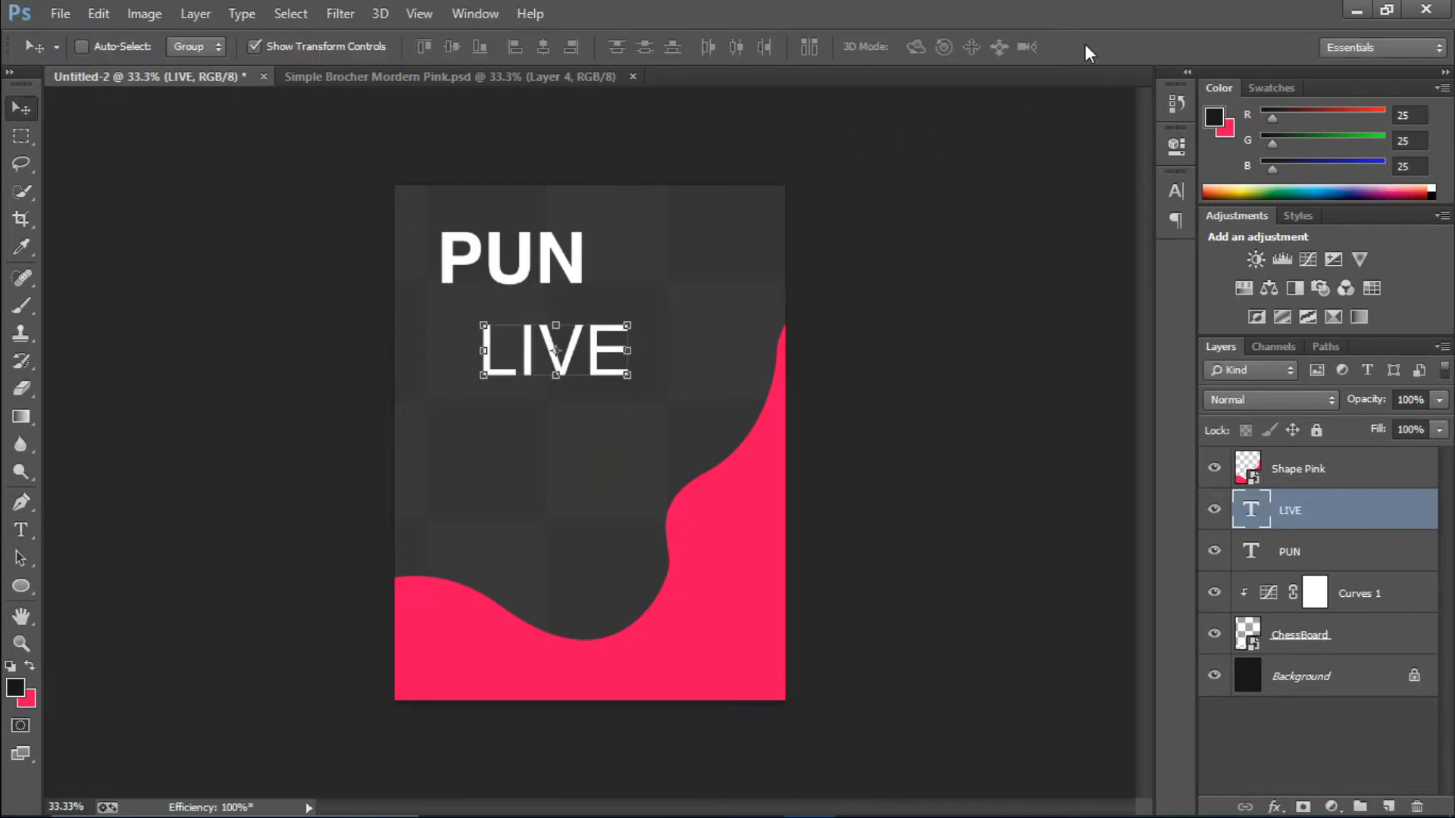
click(1278, 556)
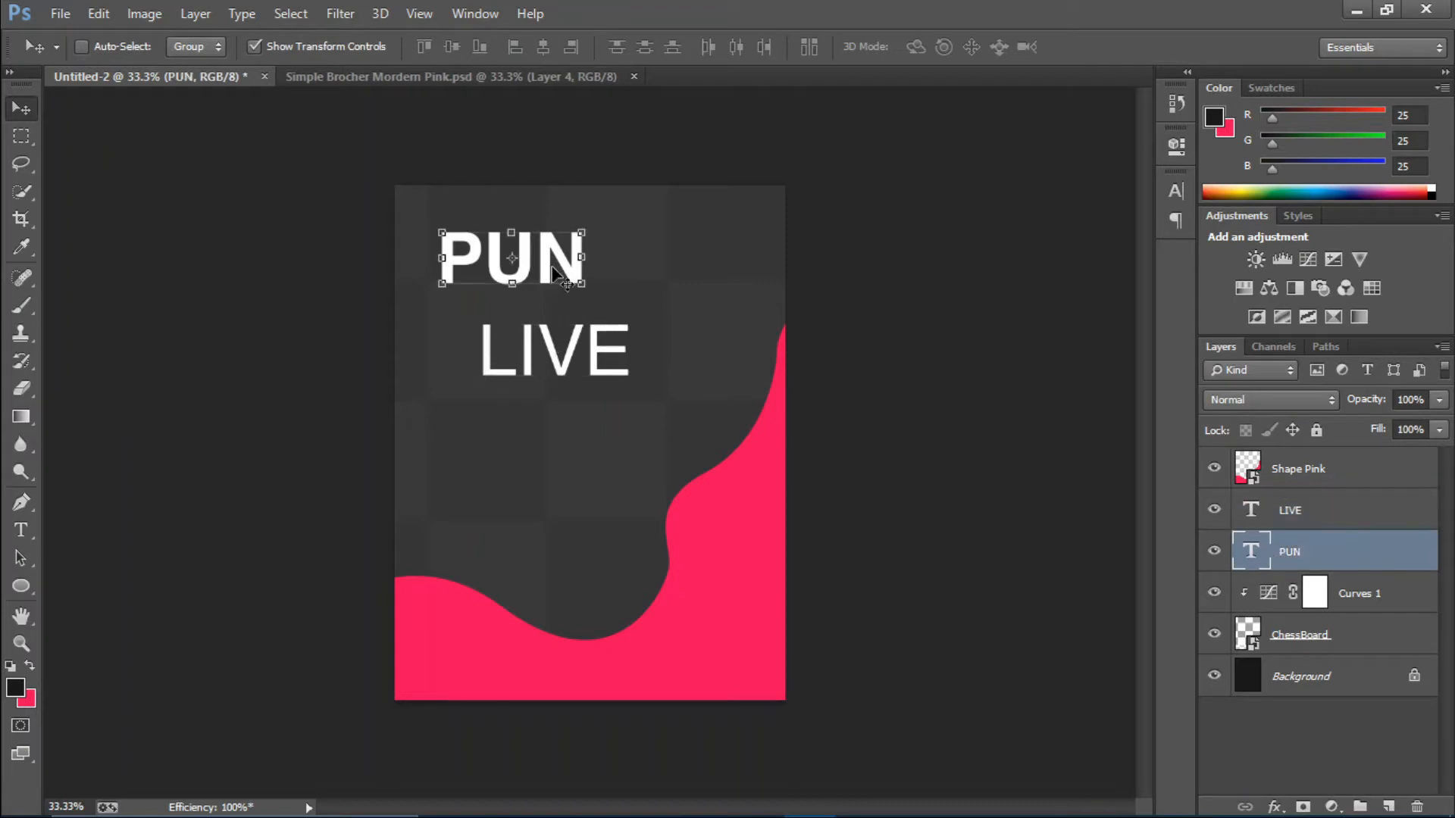
drag(560, 271, 530, 238)
click(1309, 508)
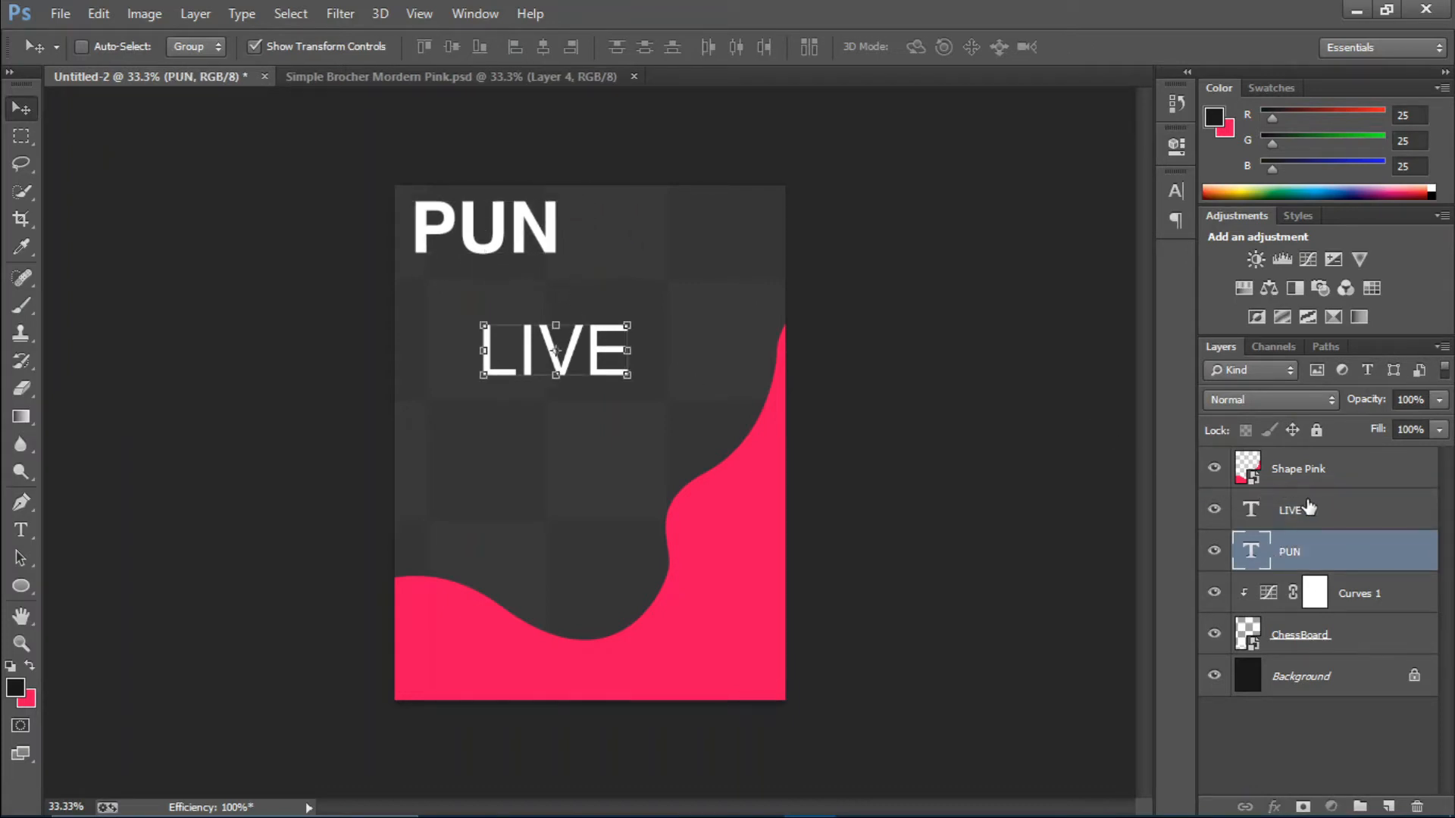
drag(606, 342, 676, 228)
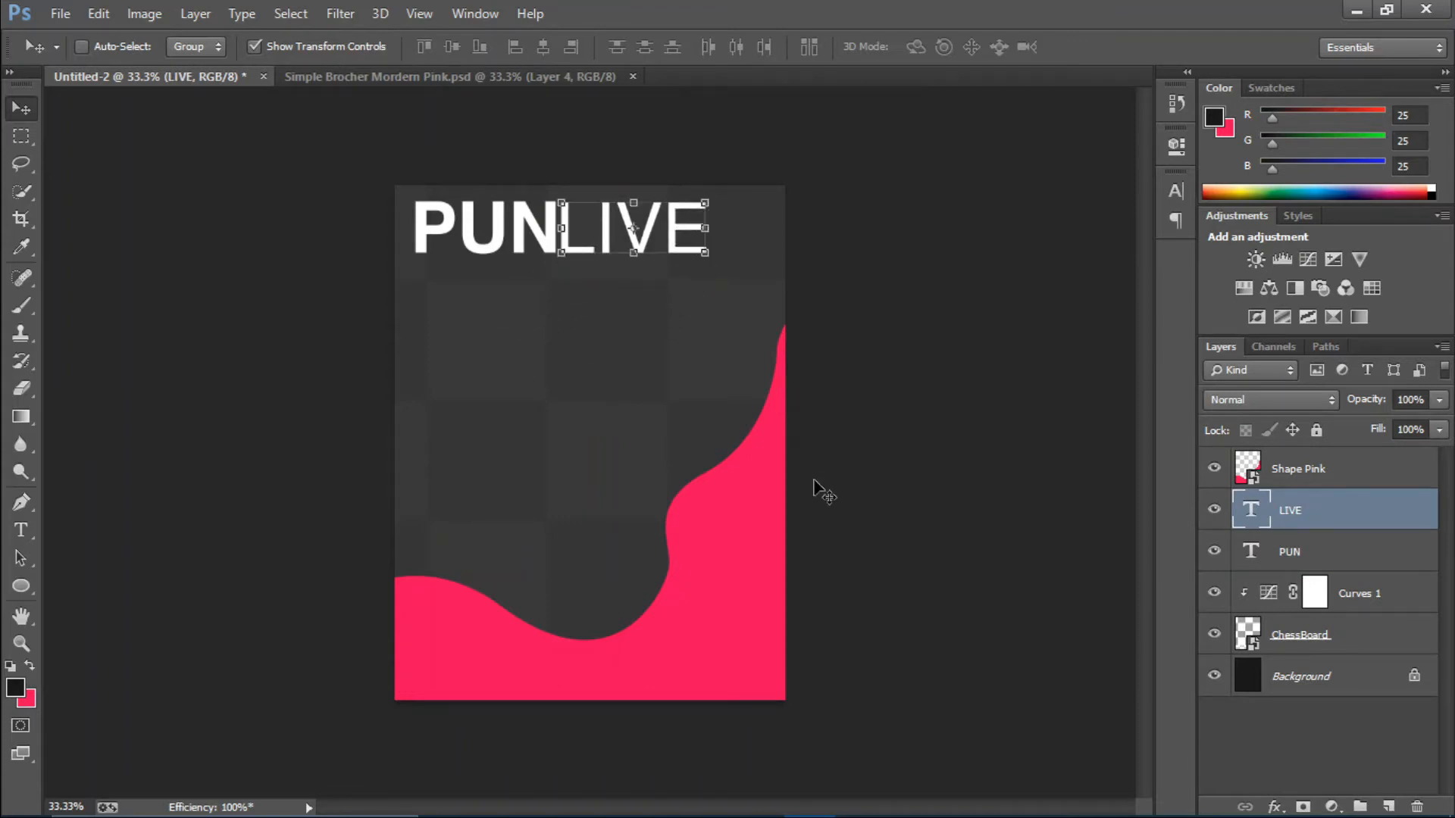
Step: Add a Gradient Overlay to the PUN text layer and set the gradient's starting colour stop to pink ff3e9d
click(1304, 540)
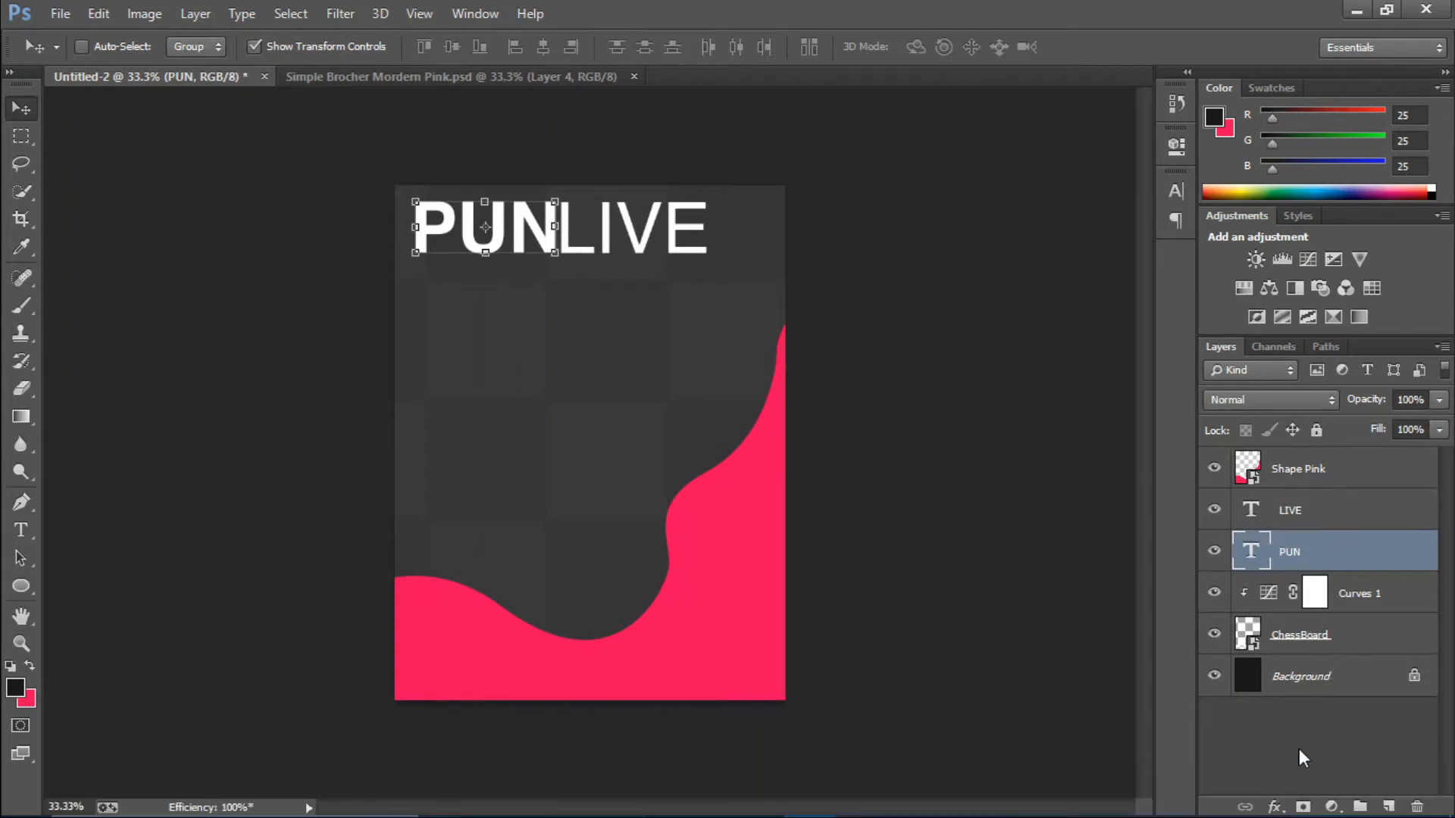
click(1280, 803)
click(1317, 717)
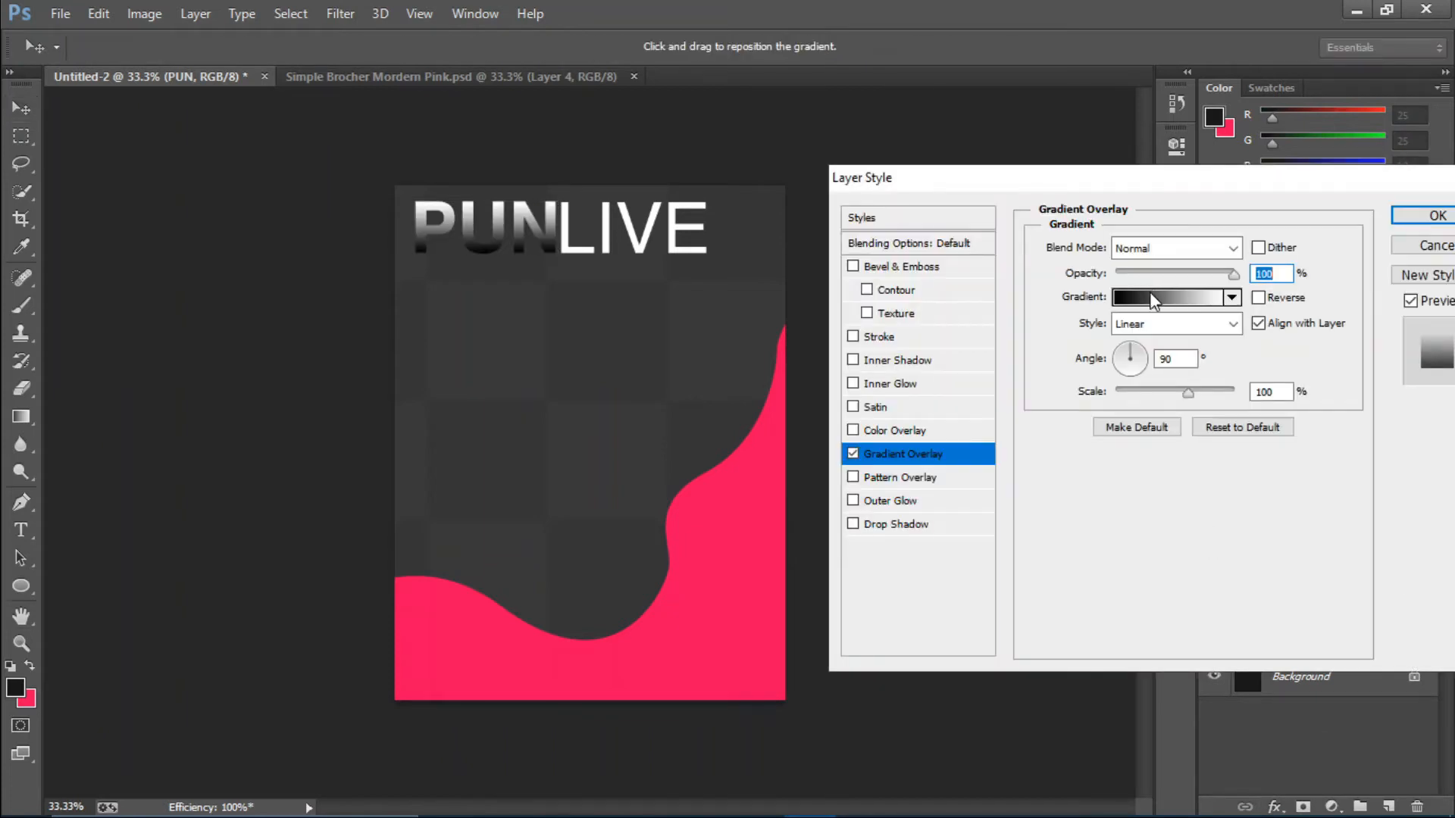
click(1148, 292)
click(975, 453)
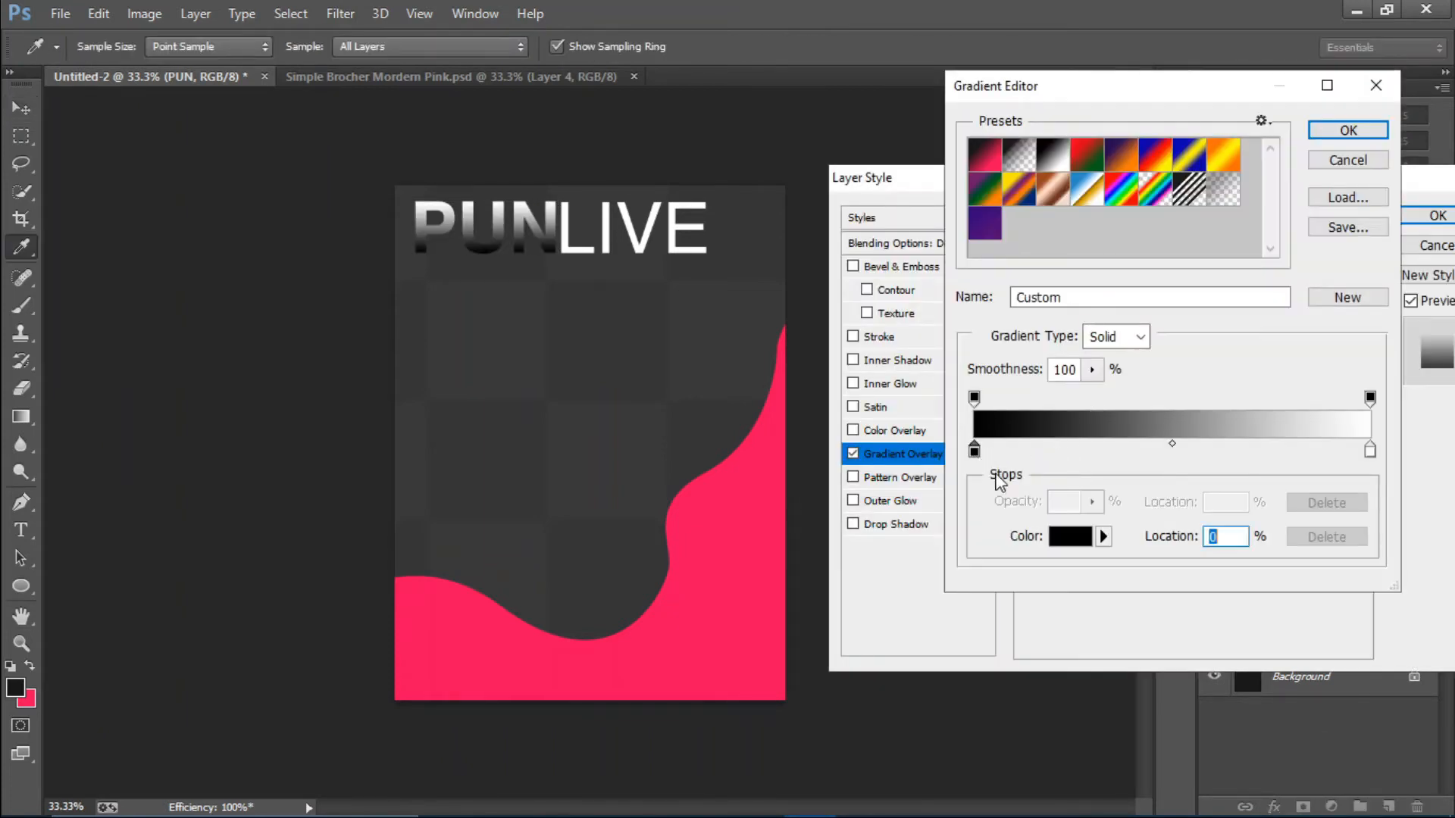
click(1068, 536)
drag(1172, 348, 1173, 341)
click(1126, 328)
click(1087, 319)
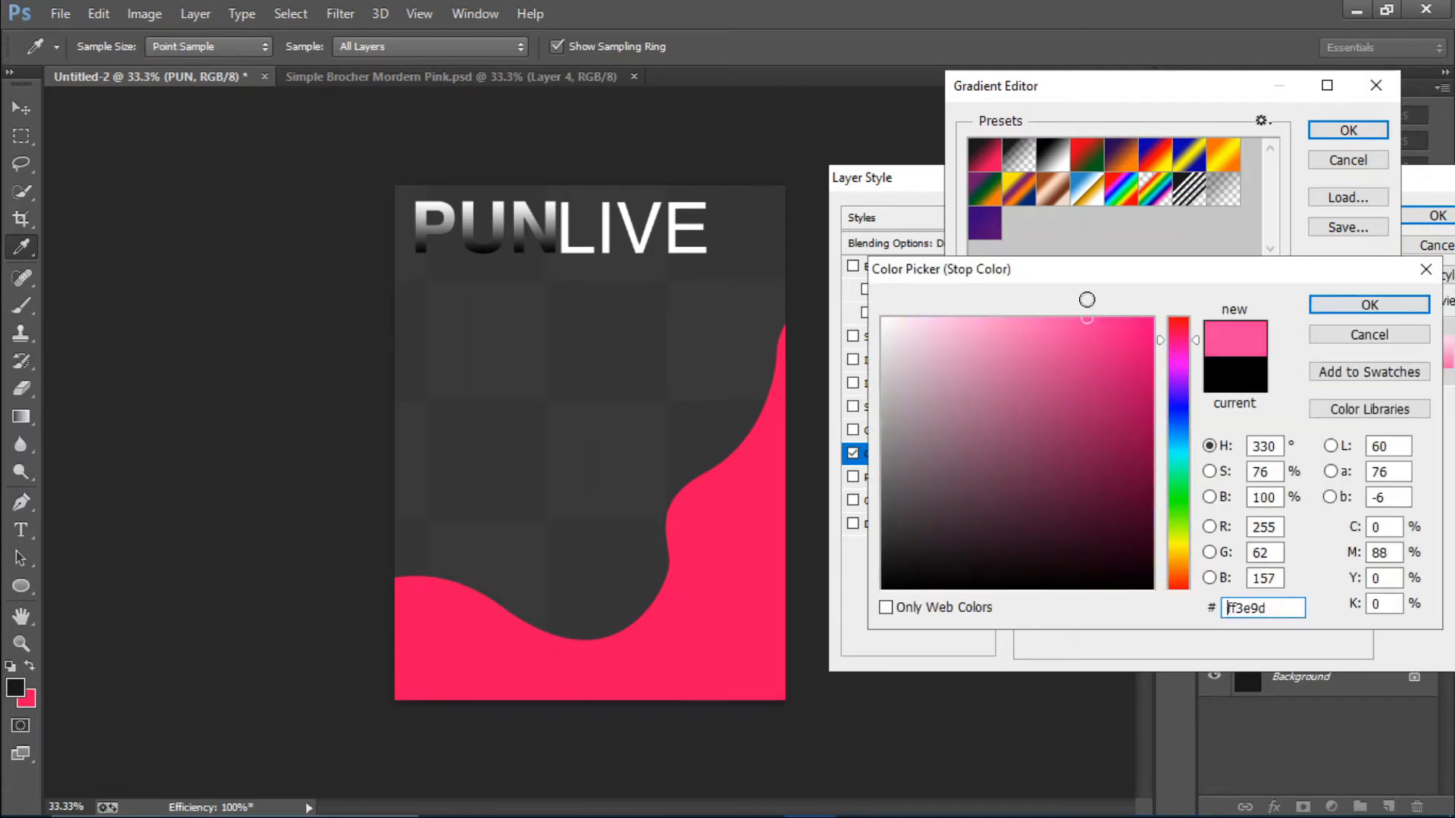
click(1335, 300)
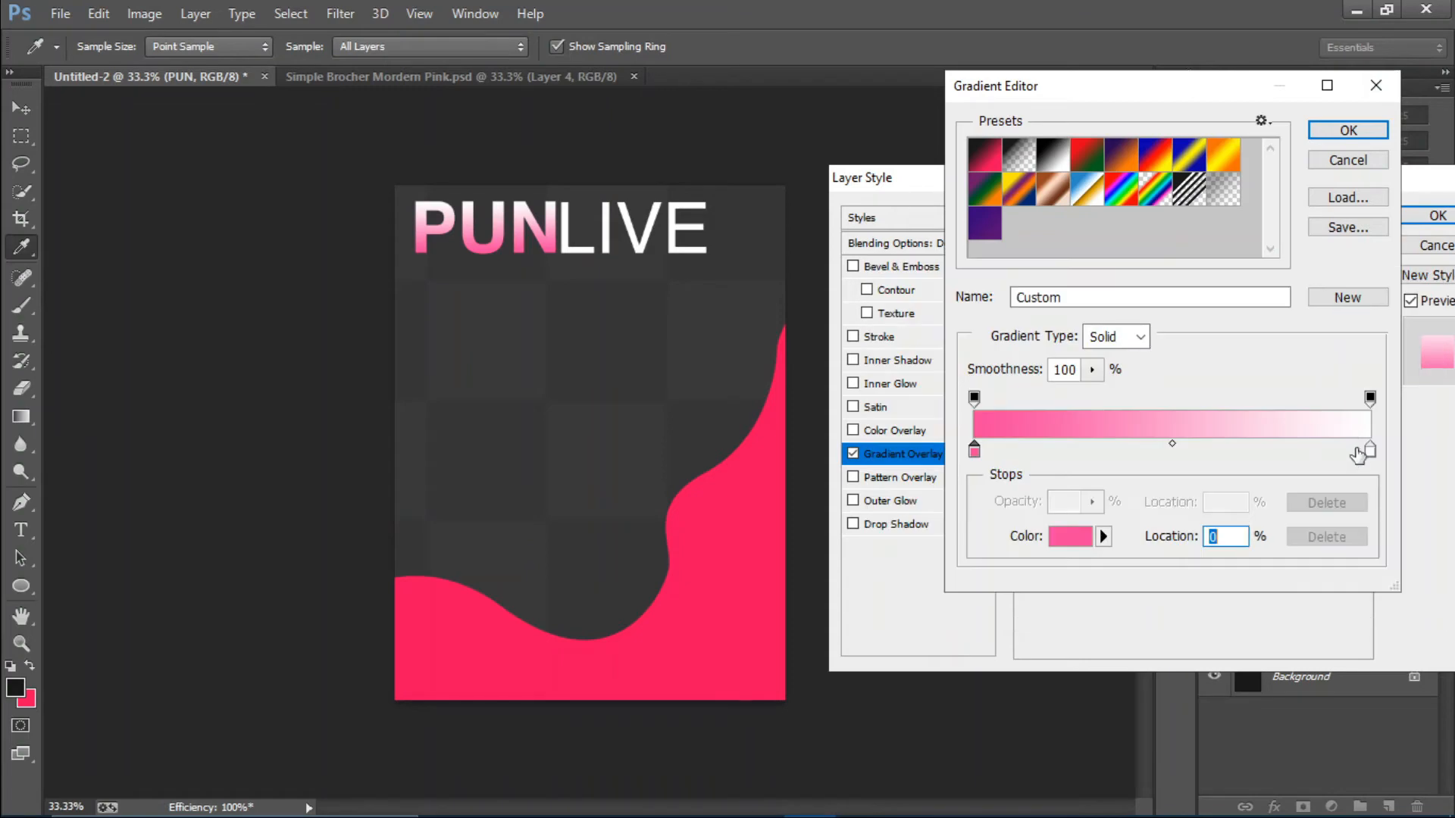
Step: Set the gradient's end colour stop to magenta ff17c6 and apply the overlay at a 30° angle and 63% scale
click(1370, 450)
click(1085, 537)
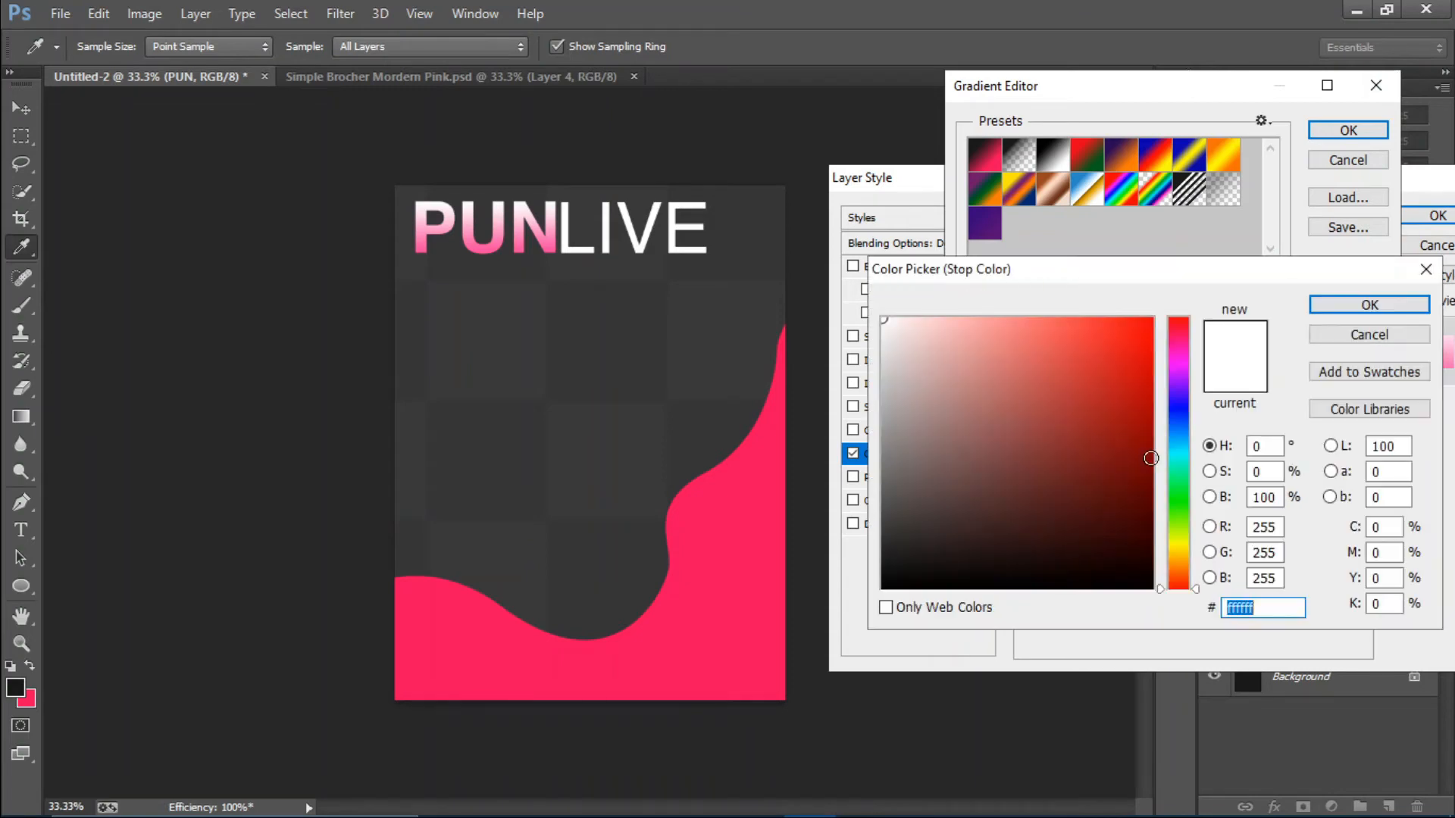
drag(1178, 375, 1177, 352)
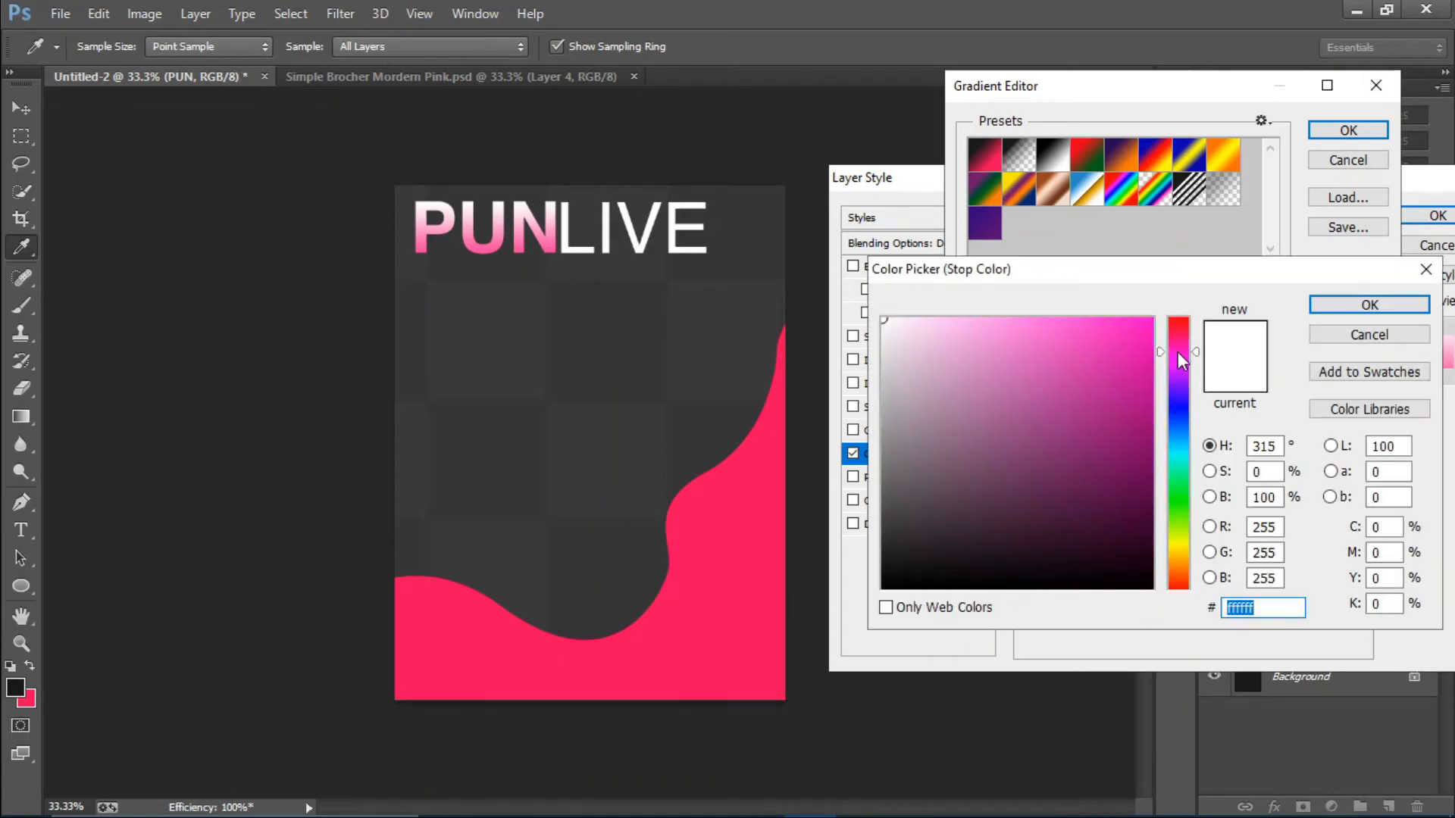
click(1128, 318)
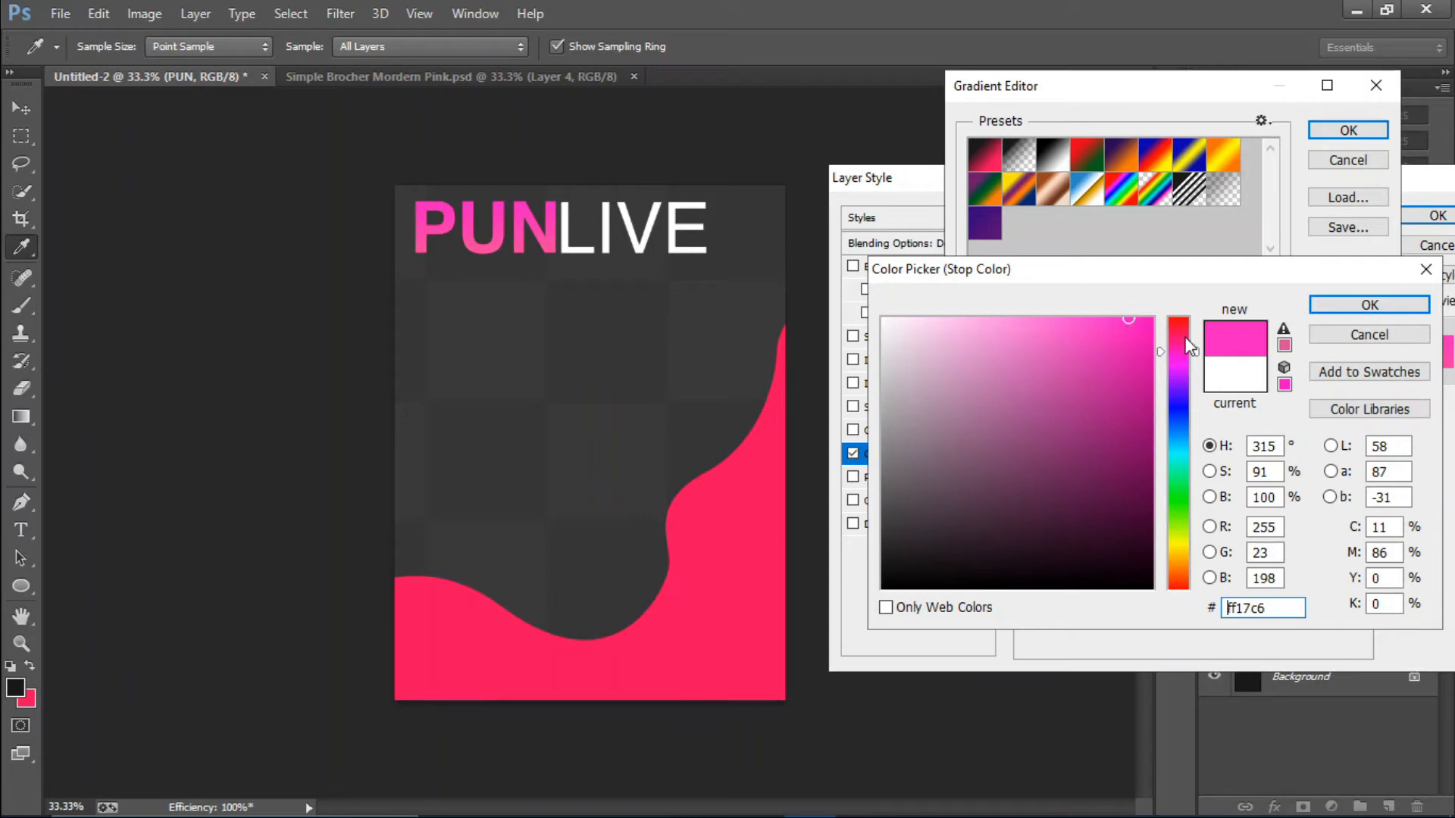
click(1397, 300)
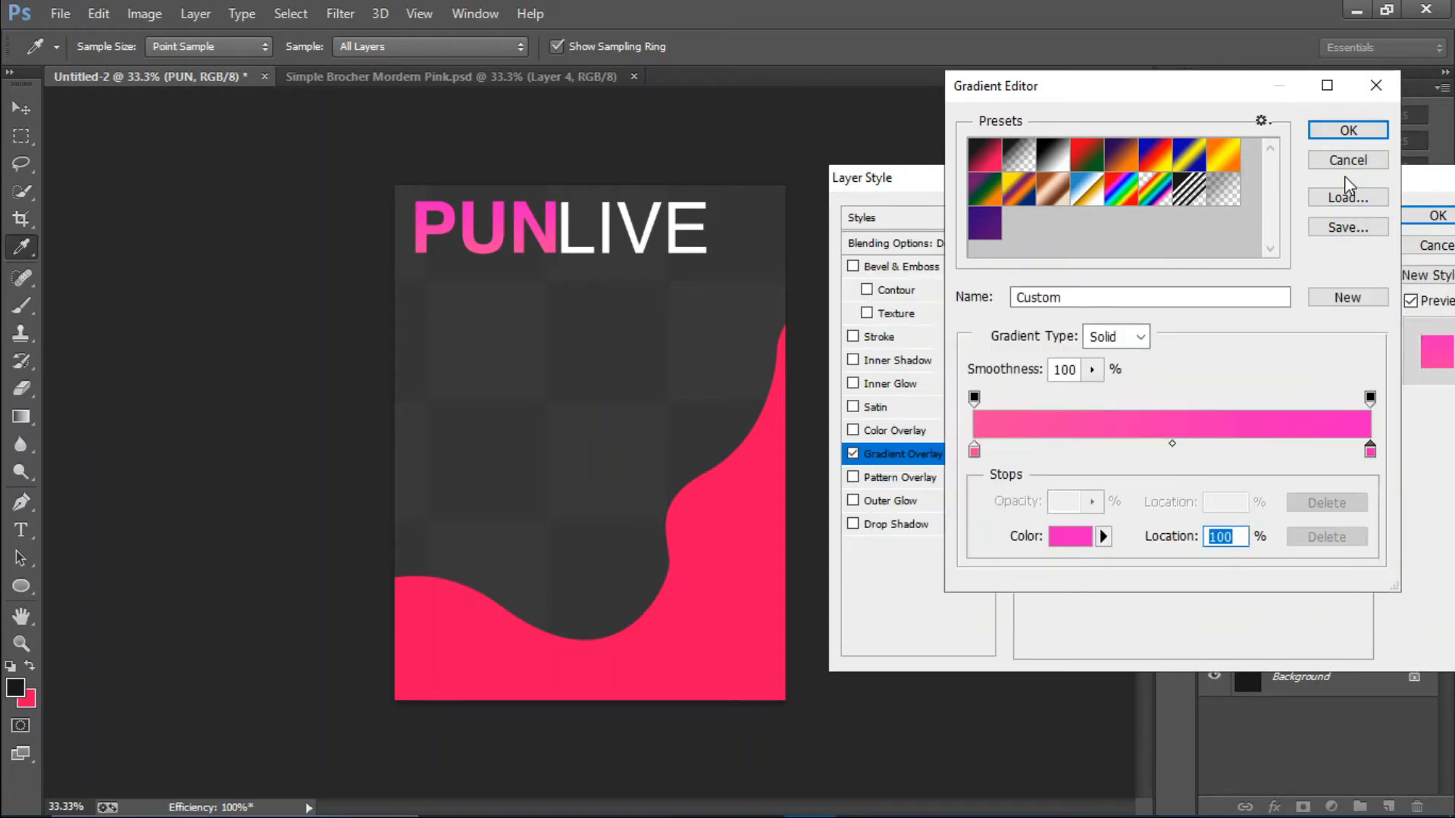
click(1348, 130)
drag(1143, 356, 1155, 395)
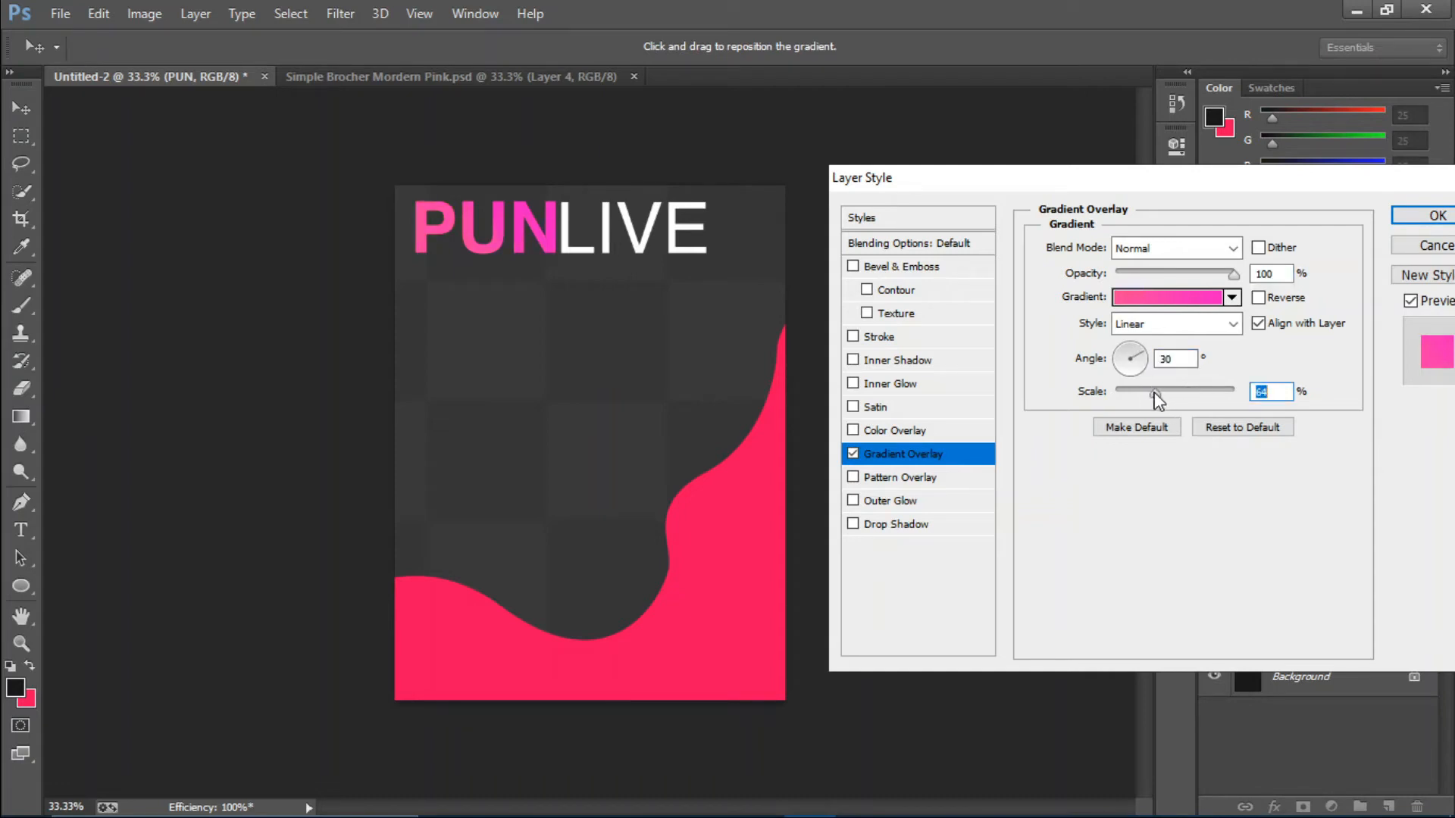
click(1438, 215)
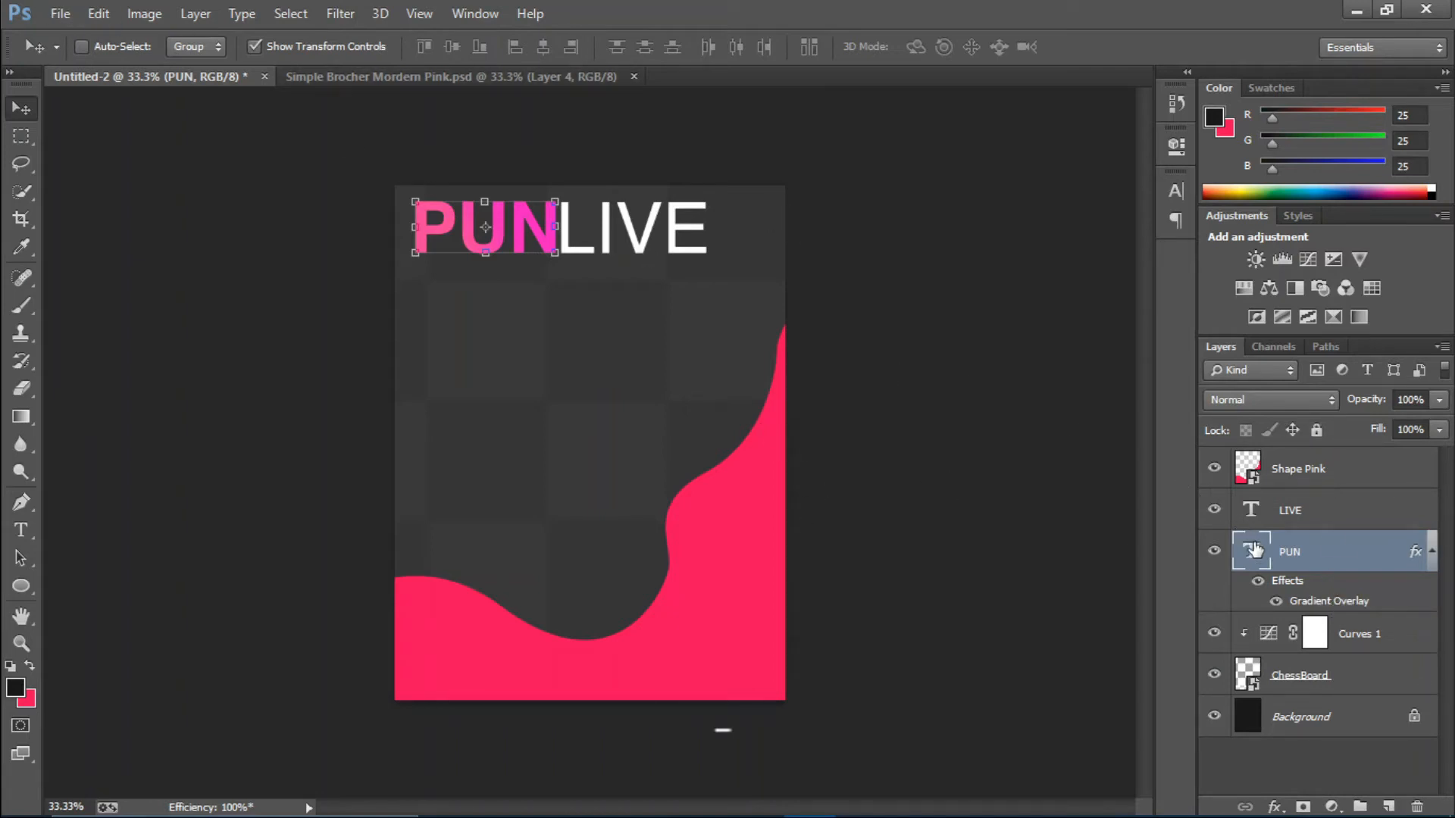
double_click(1313, 604)
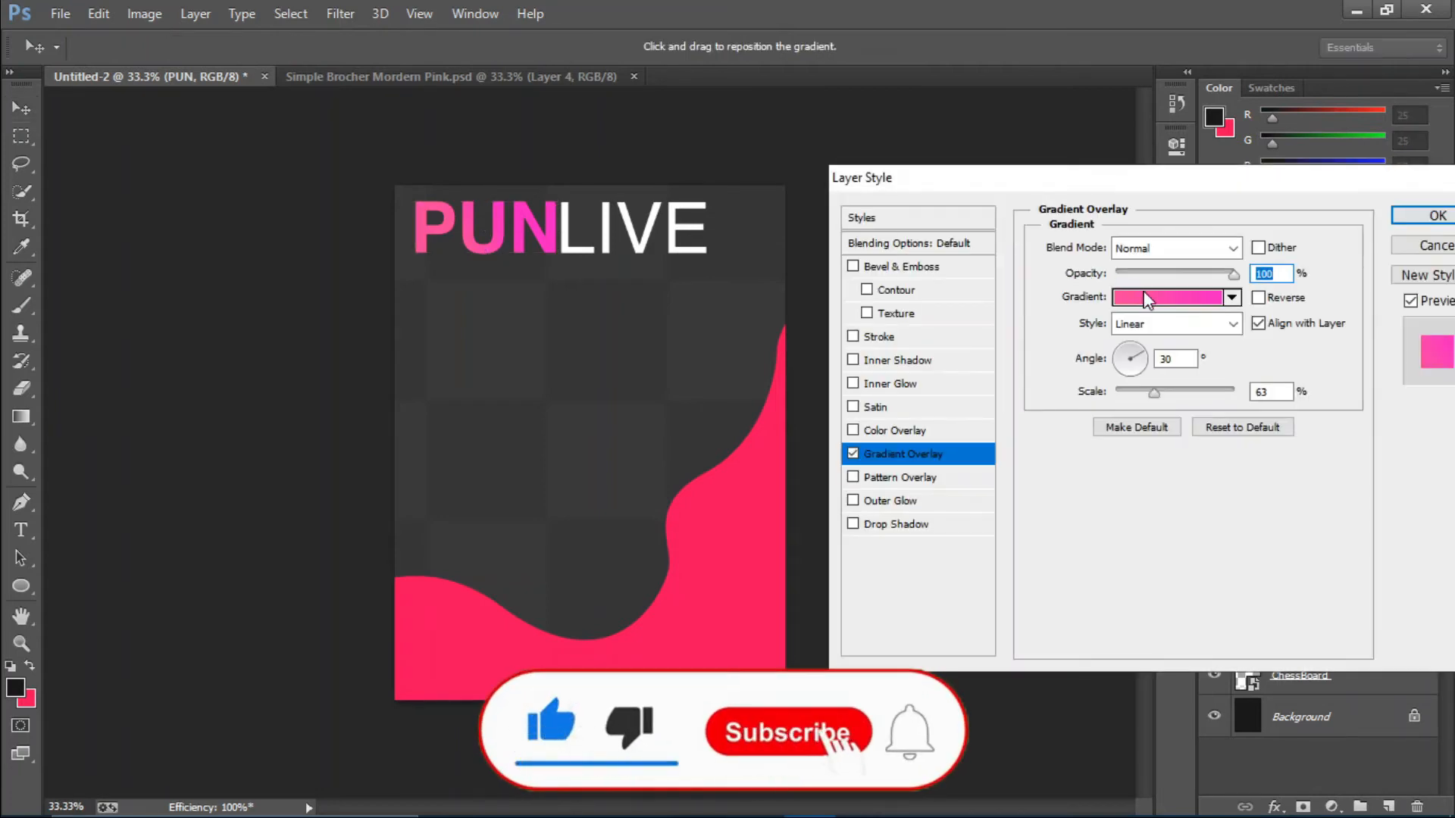
click(1167, 297)
click(975, 453)
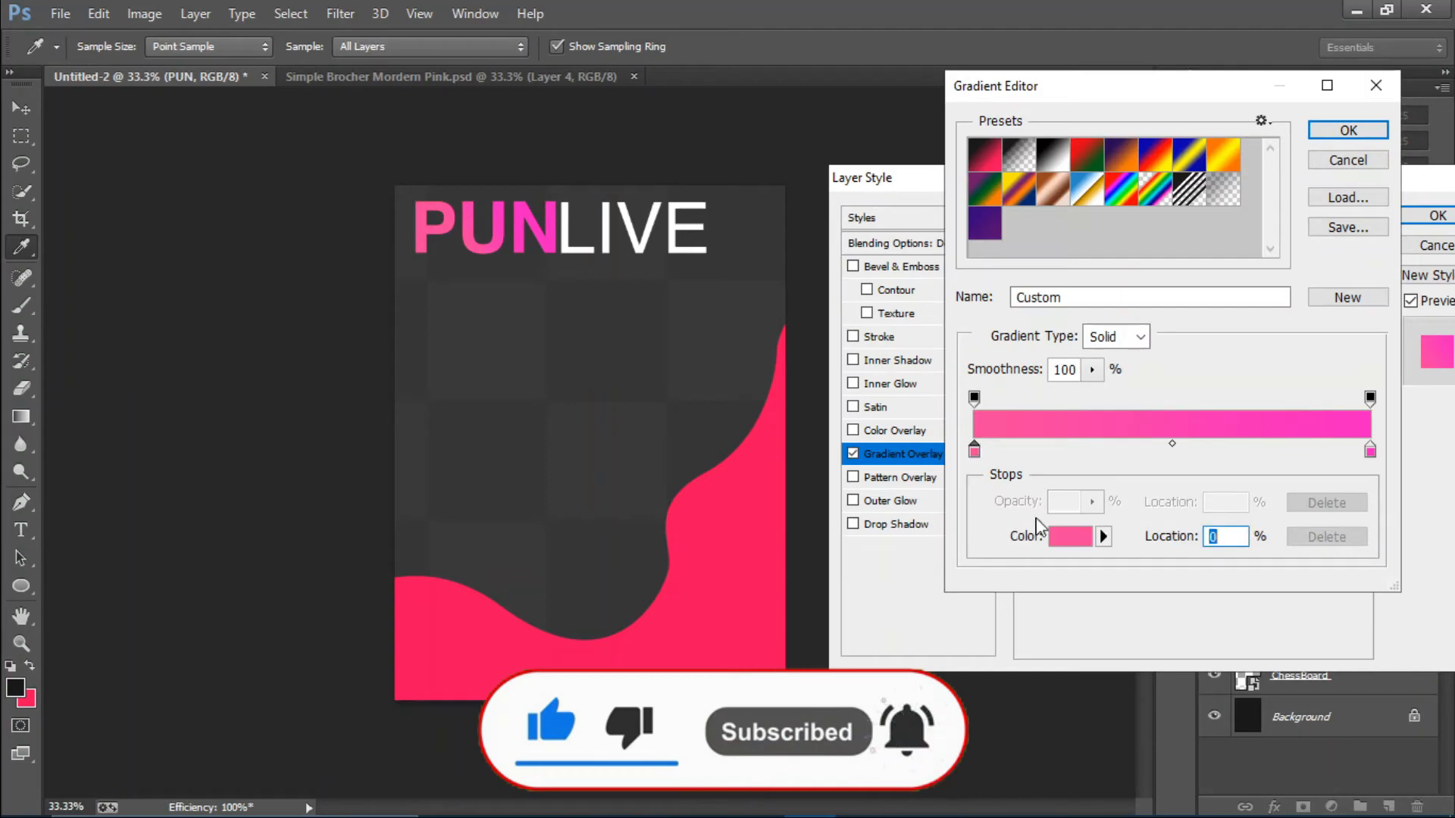
click(1070, 537)
drag(877, 361, 853, 301)
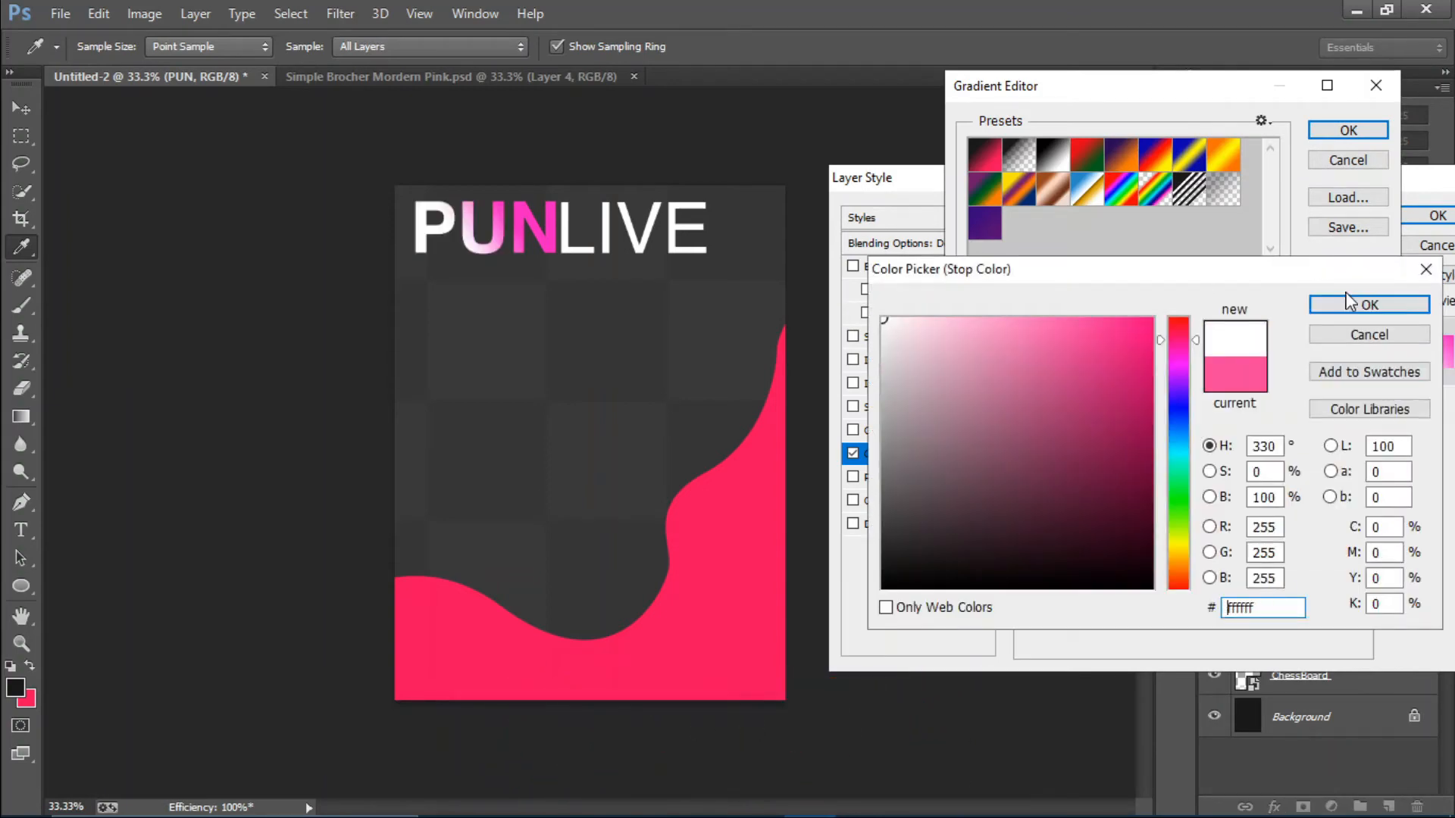
click(1350, 303)
click(1369, 453)
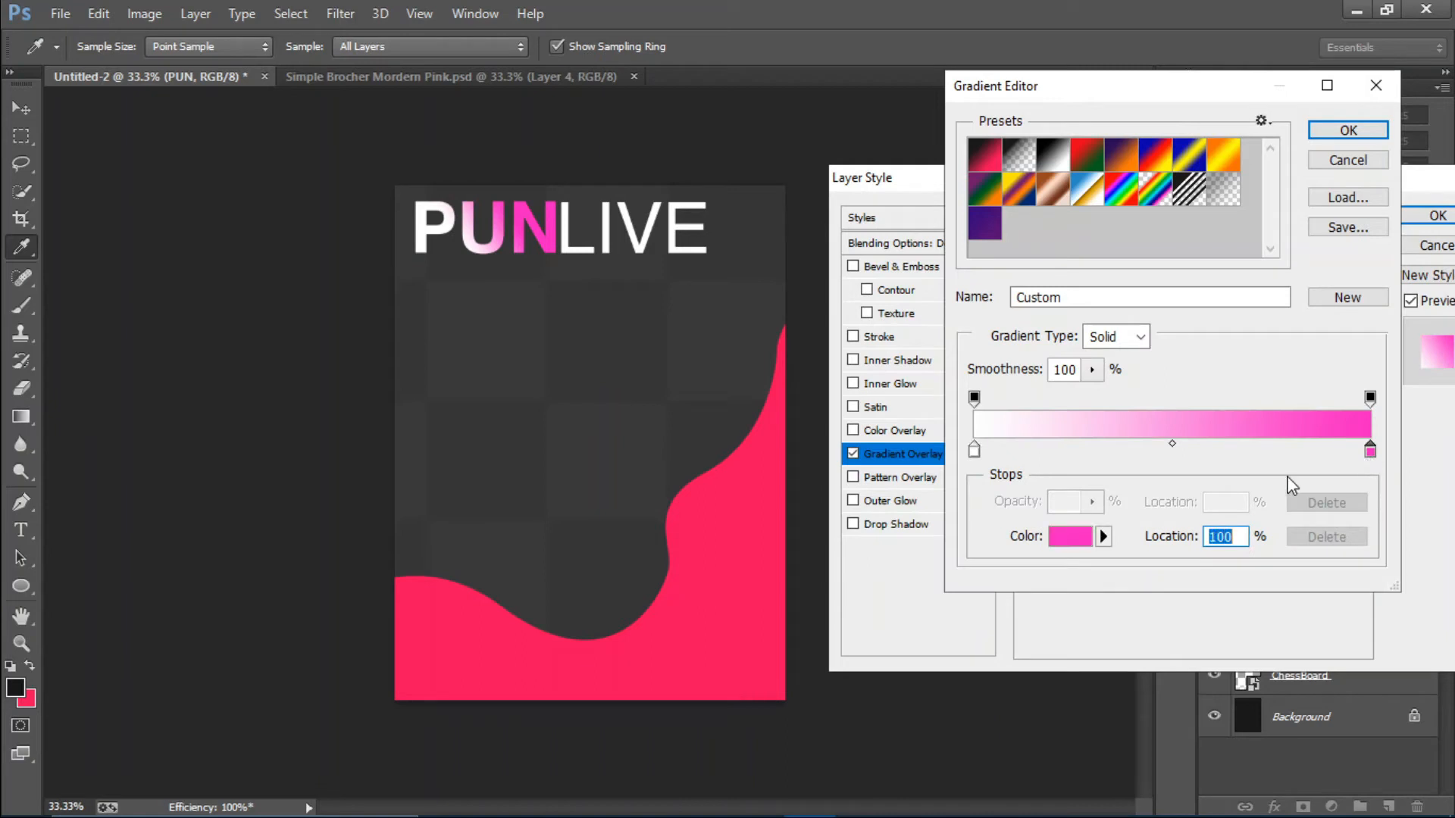
click(1065, 537)
mouse_move(944, 402)
mouse_down()
mouse_move(853, 365)
mouse_move(883, 378)
mouse_up()
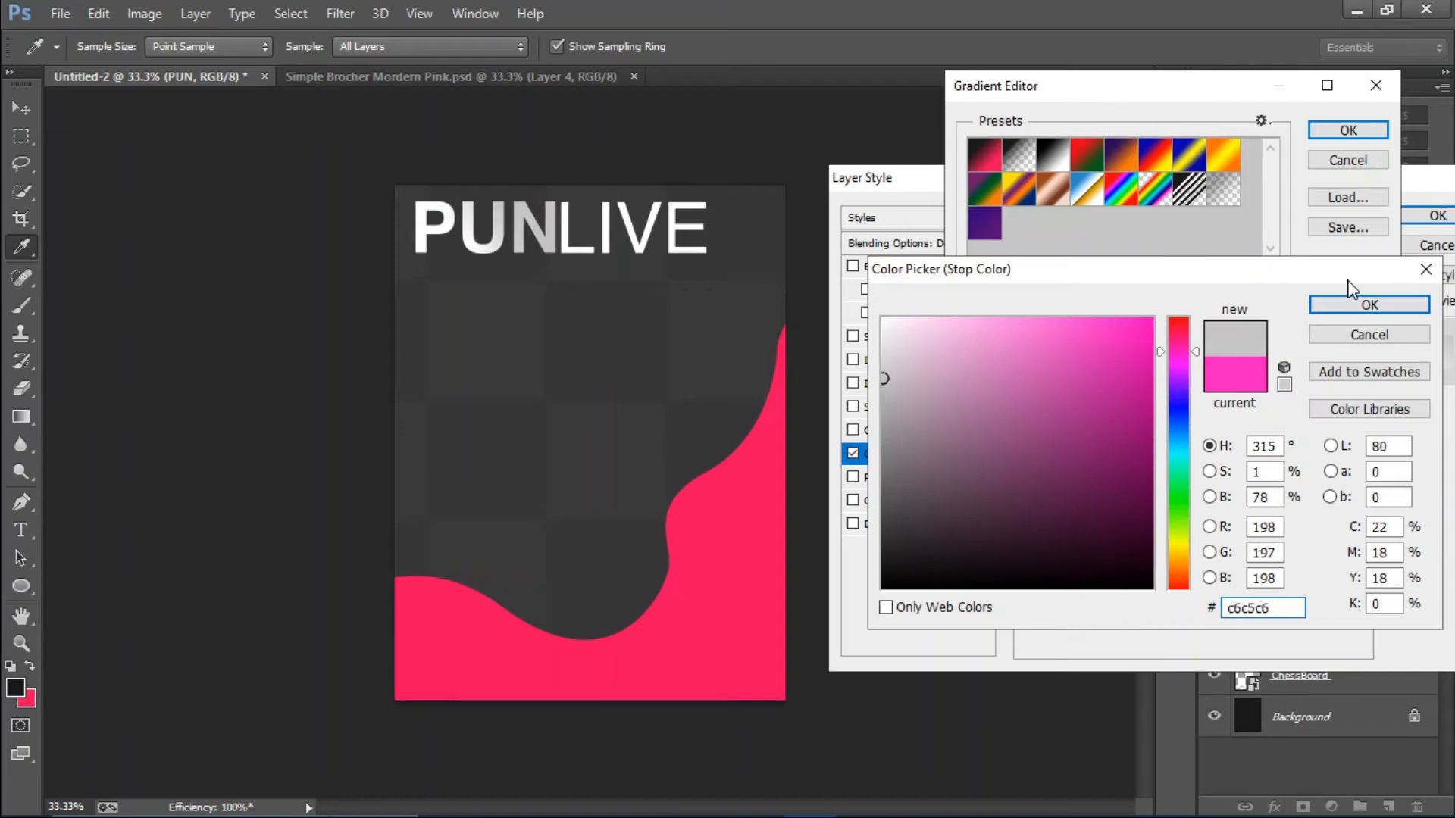
click(1368, 304)
click(1346, 132)
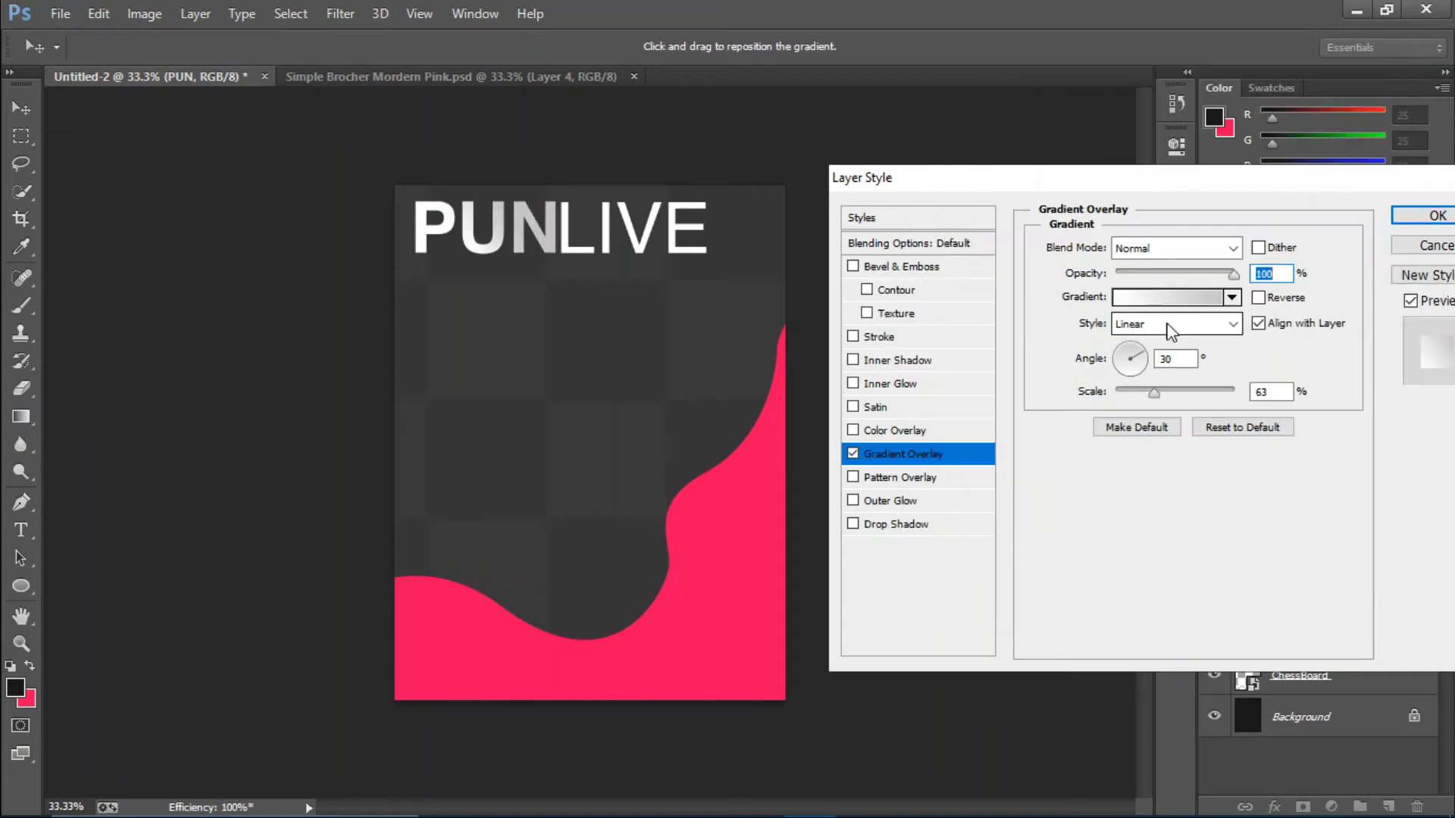
click(1121, 355)
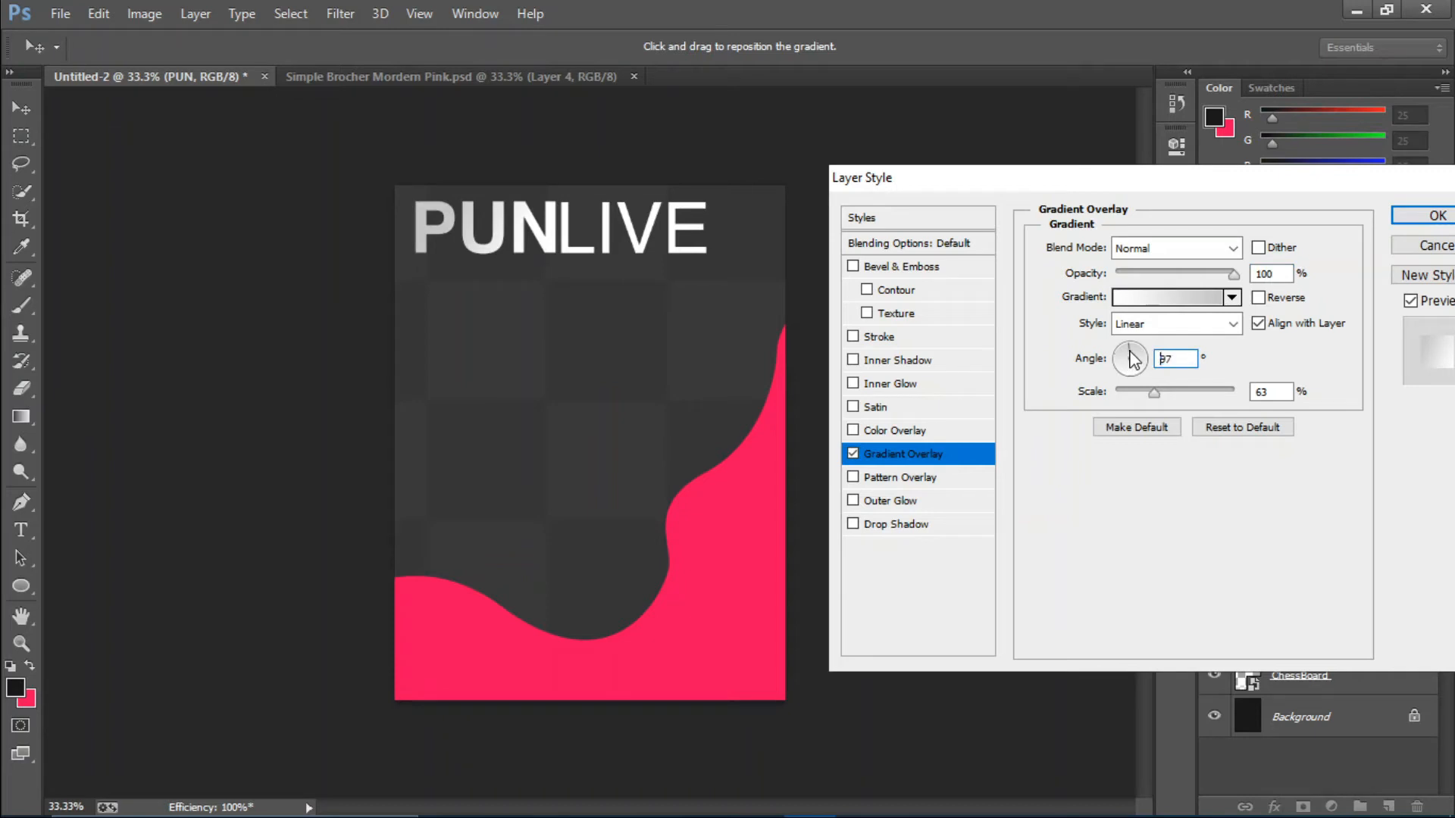
click(1133, 359)
drag(1134, 360, 1187, 393)
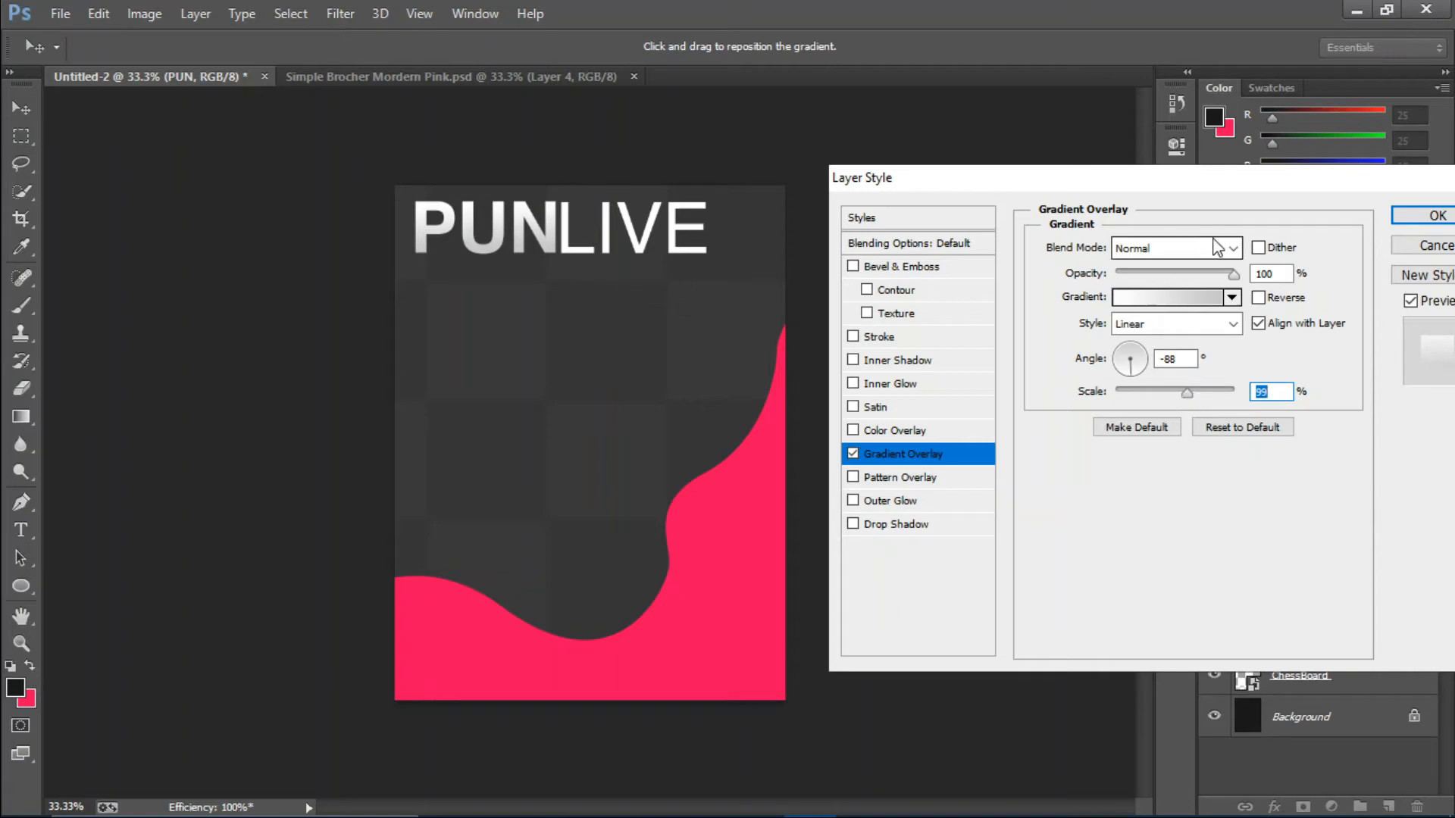
click(1426, 257)
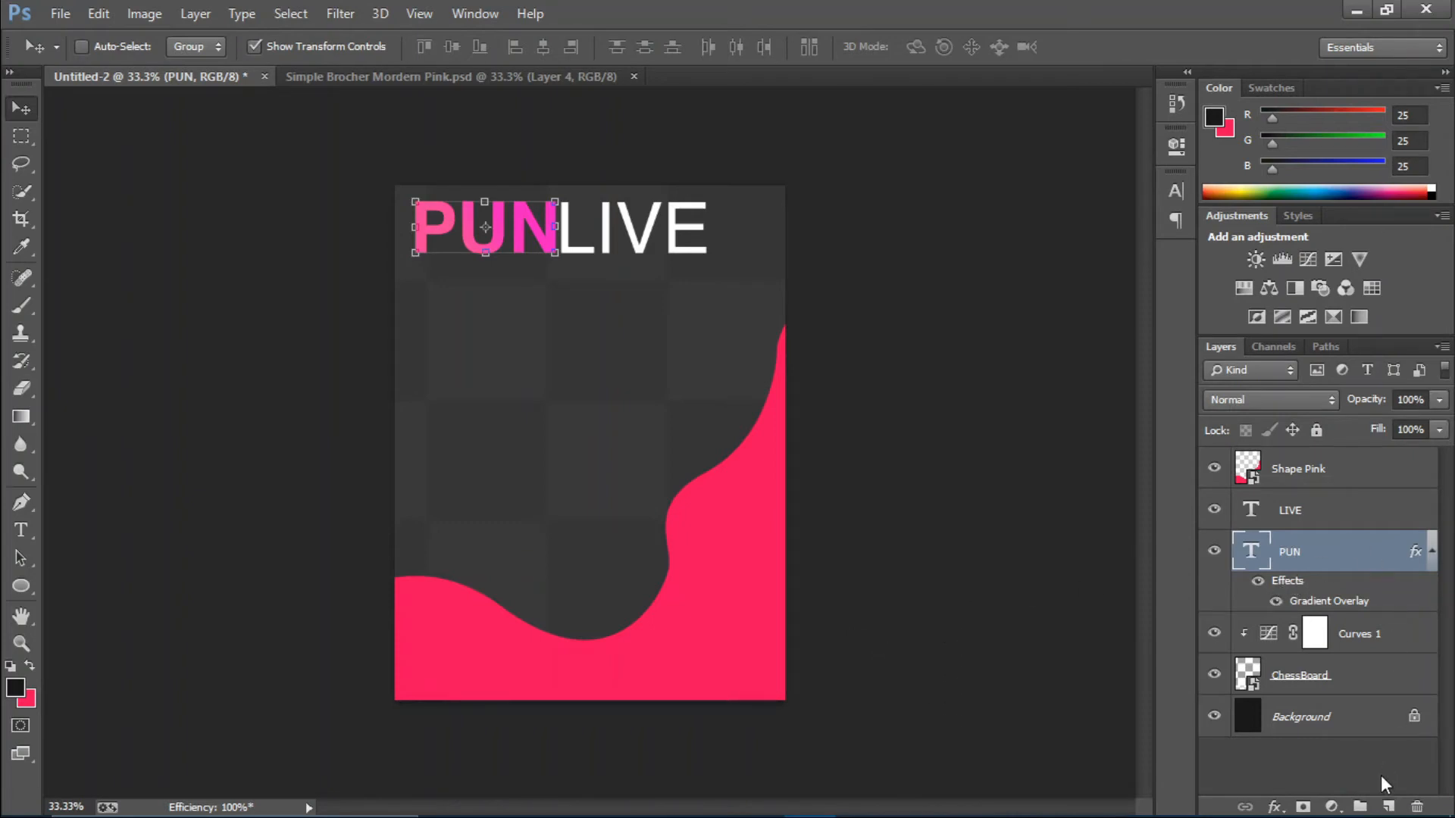
Step: Create a new layer above the PUN text layer and set the foreground colour to white ffffff
click(1388, 805)
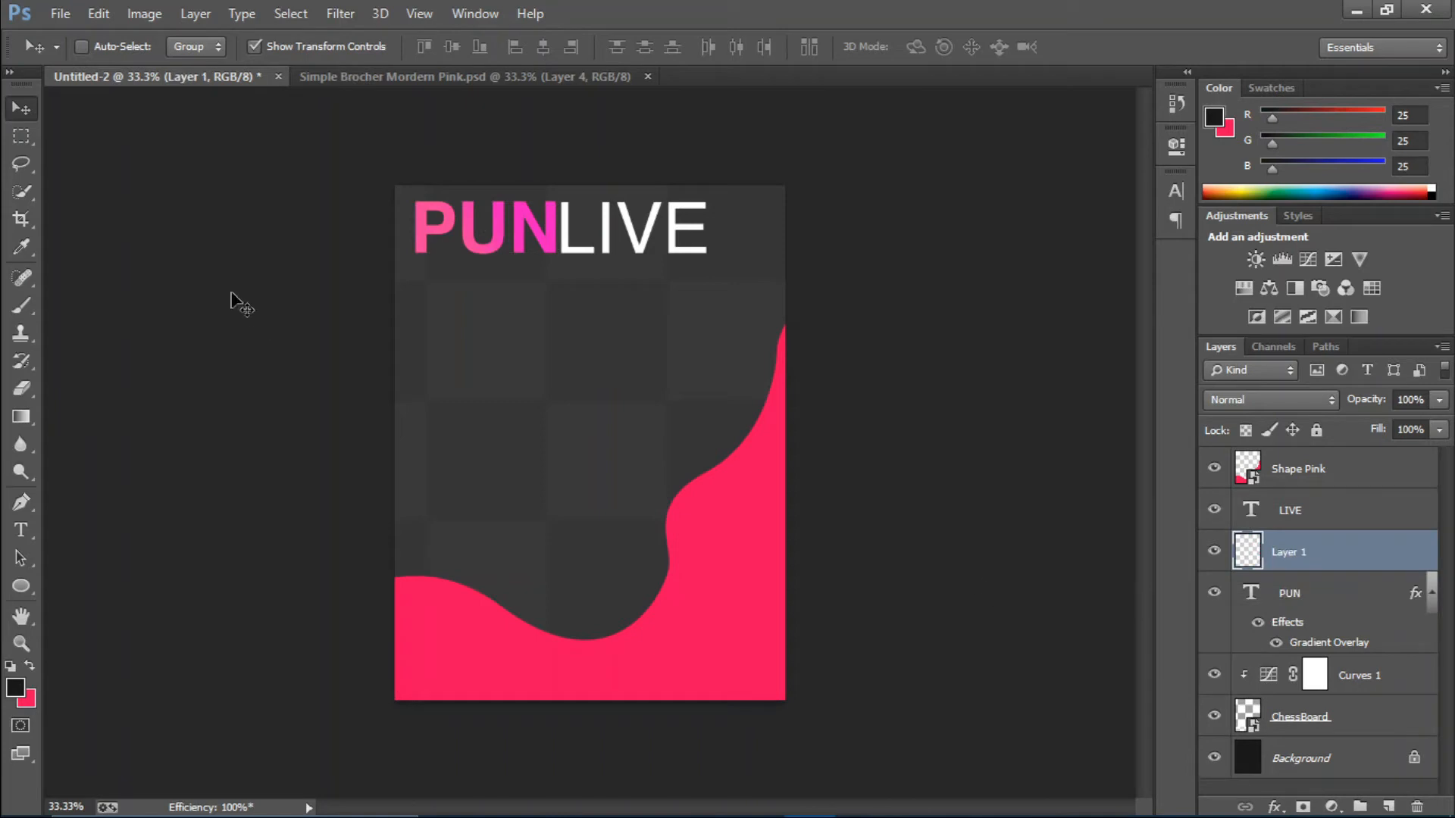
click(21, 136)
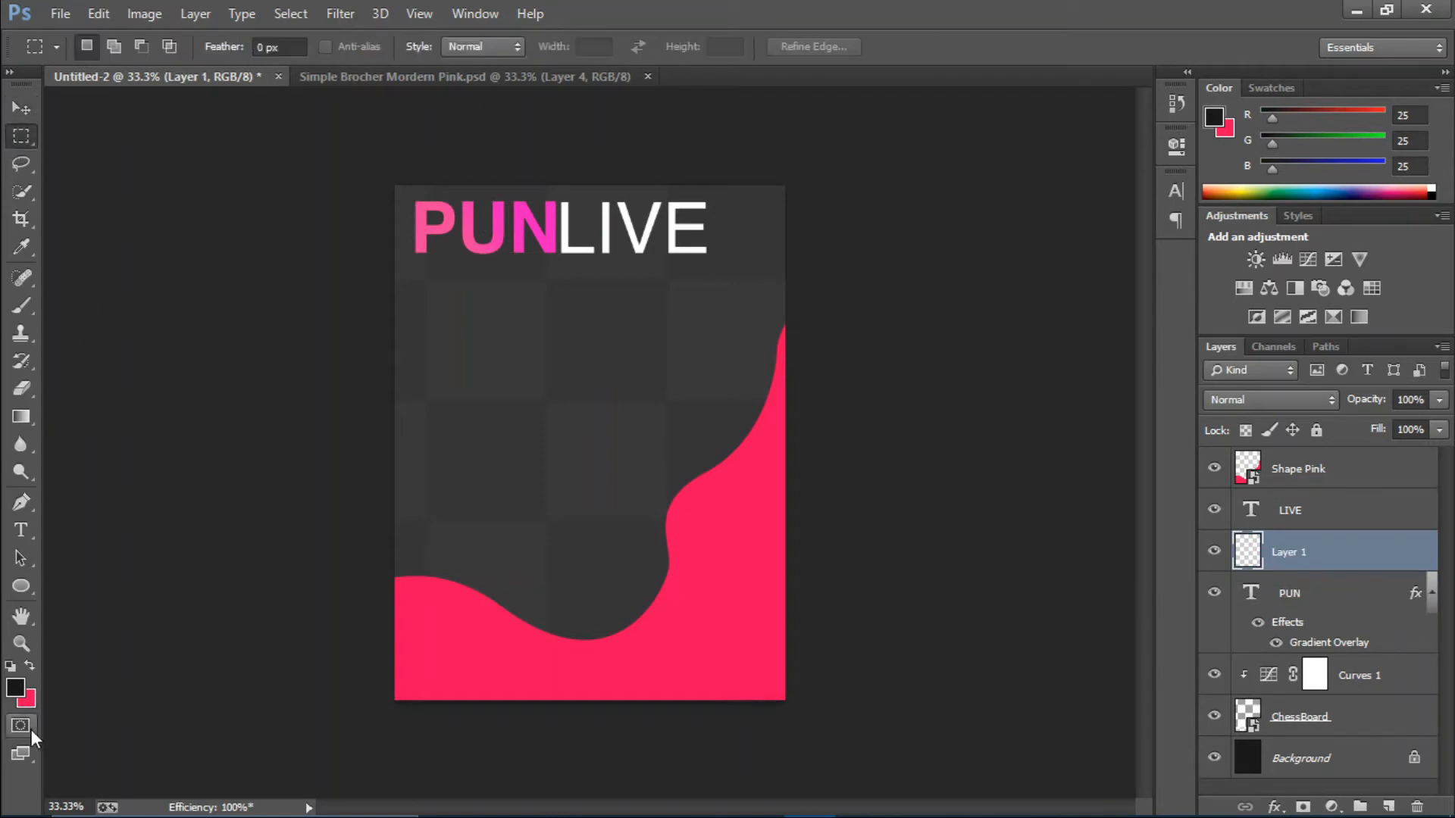
click(18, 683)
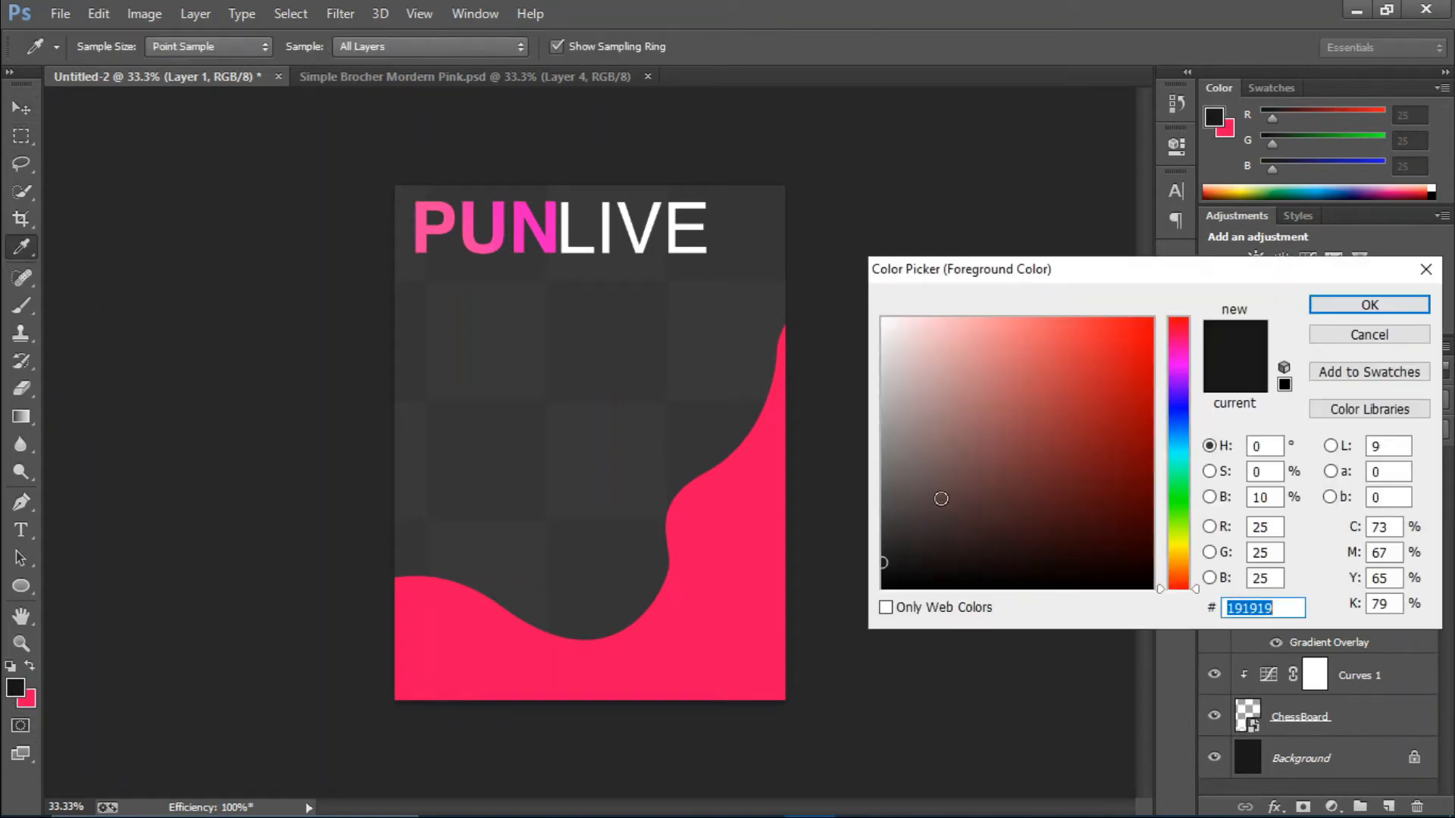
text(ffffff)
click(1356, 304)
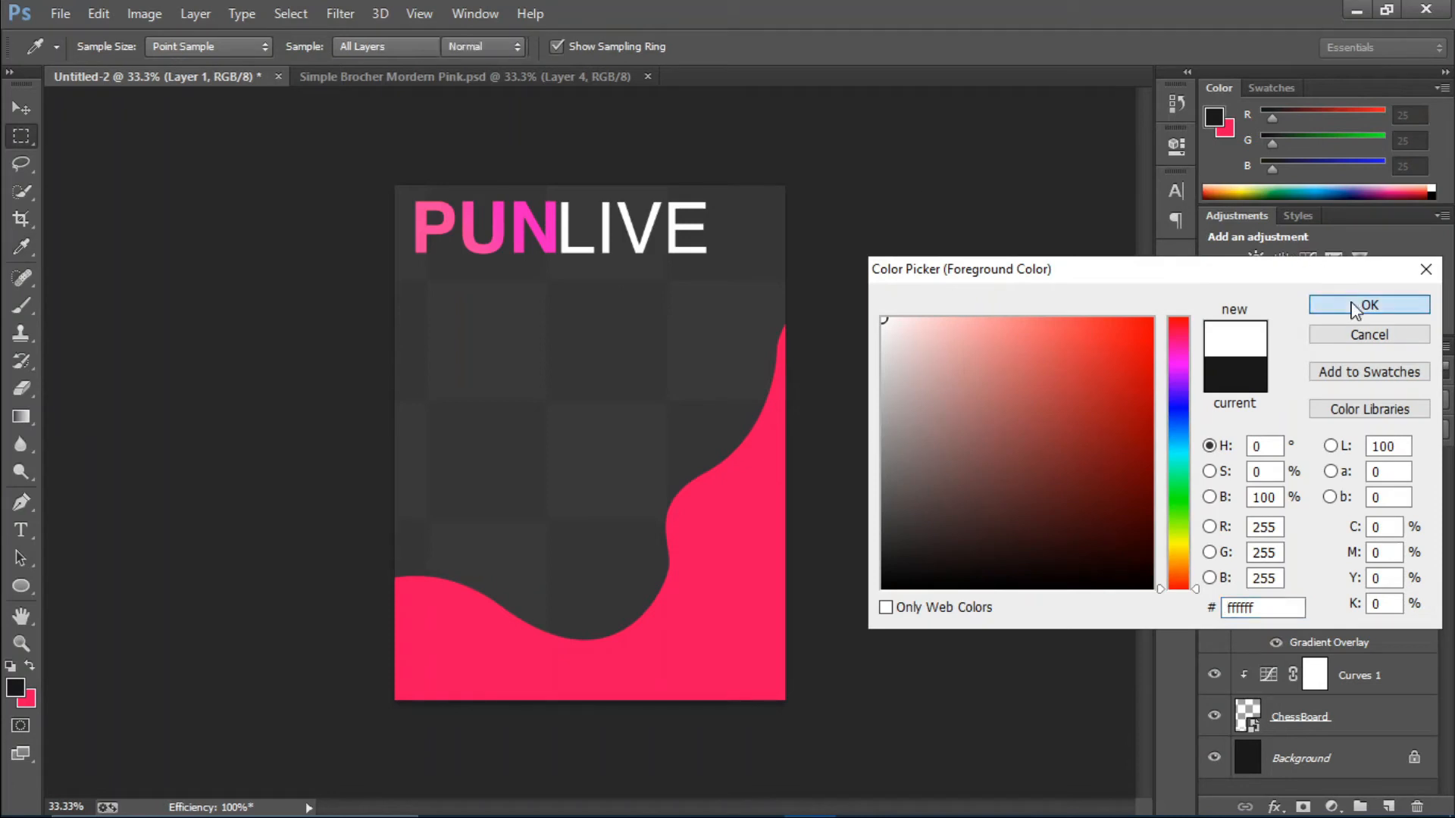
Step: Make a thin white underline from the start of LIVE to the page's right edge and nudge it up close beneath the text
drag(557, 269, 792, 271)
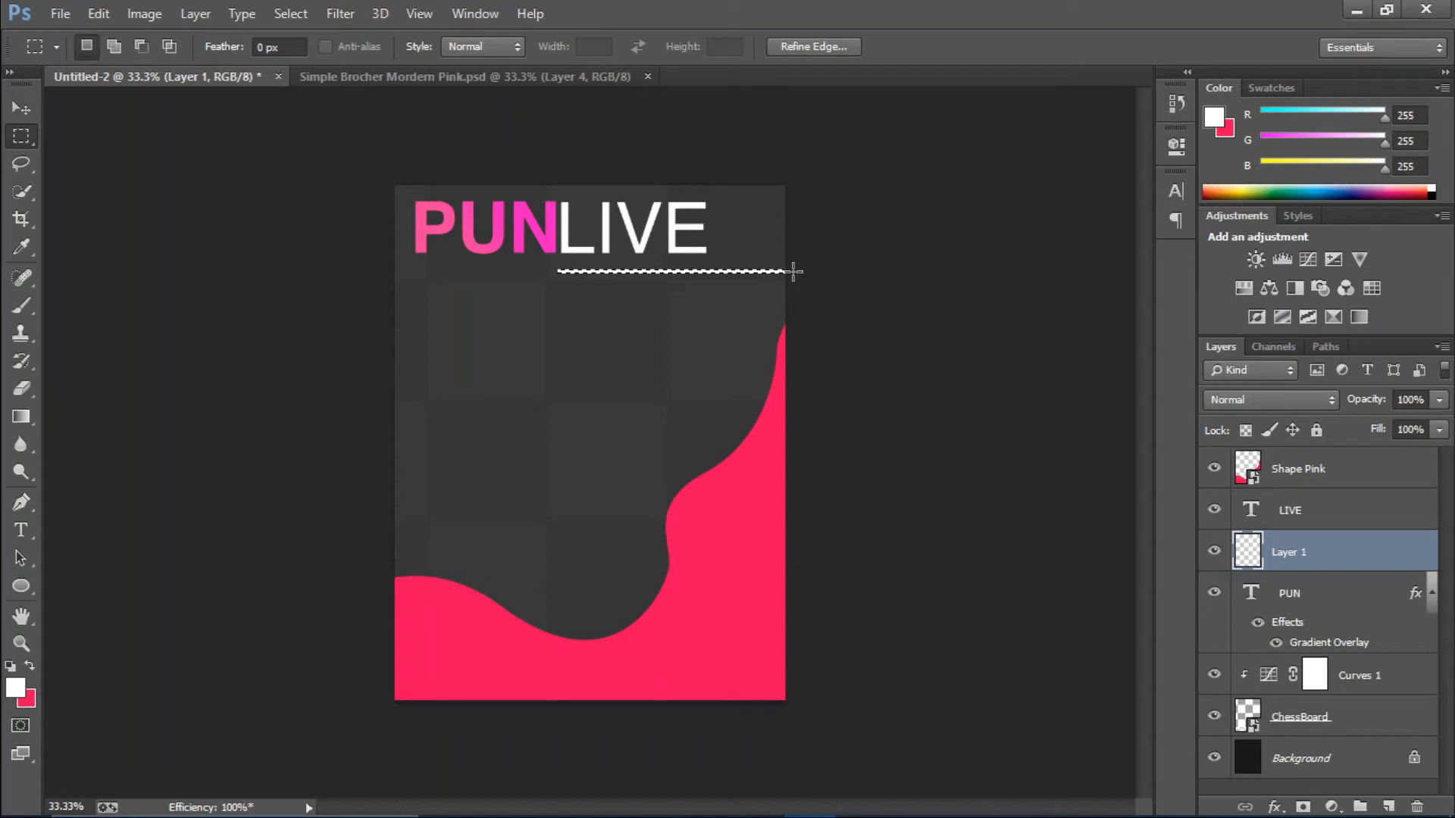
key(alt+BackSpace)
key(ctrl+d)
key(v)
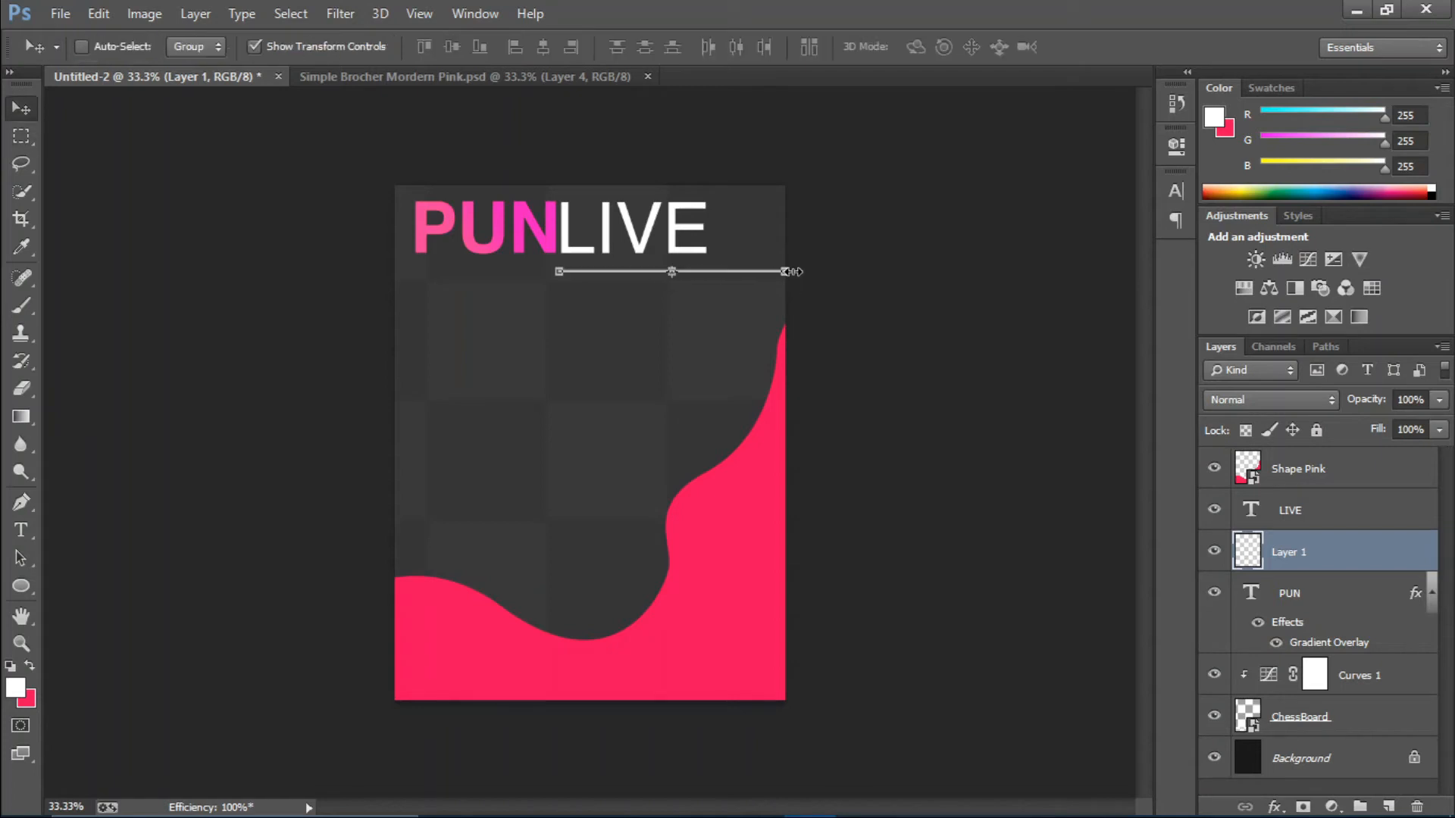
key(Up)
key(shift+Up)
key(shift+Up)
key(shift+Up)
key(shift+Up)
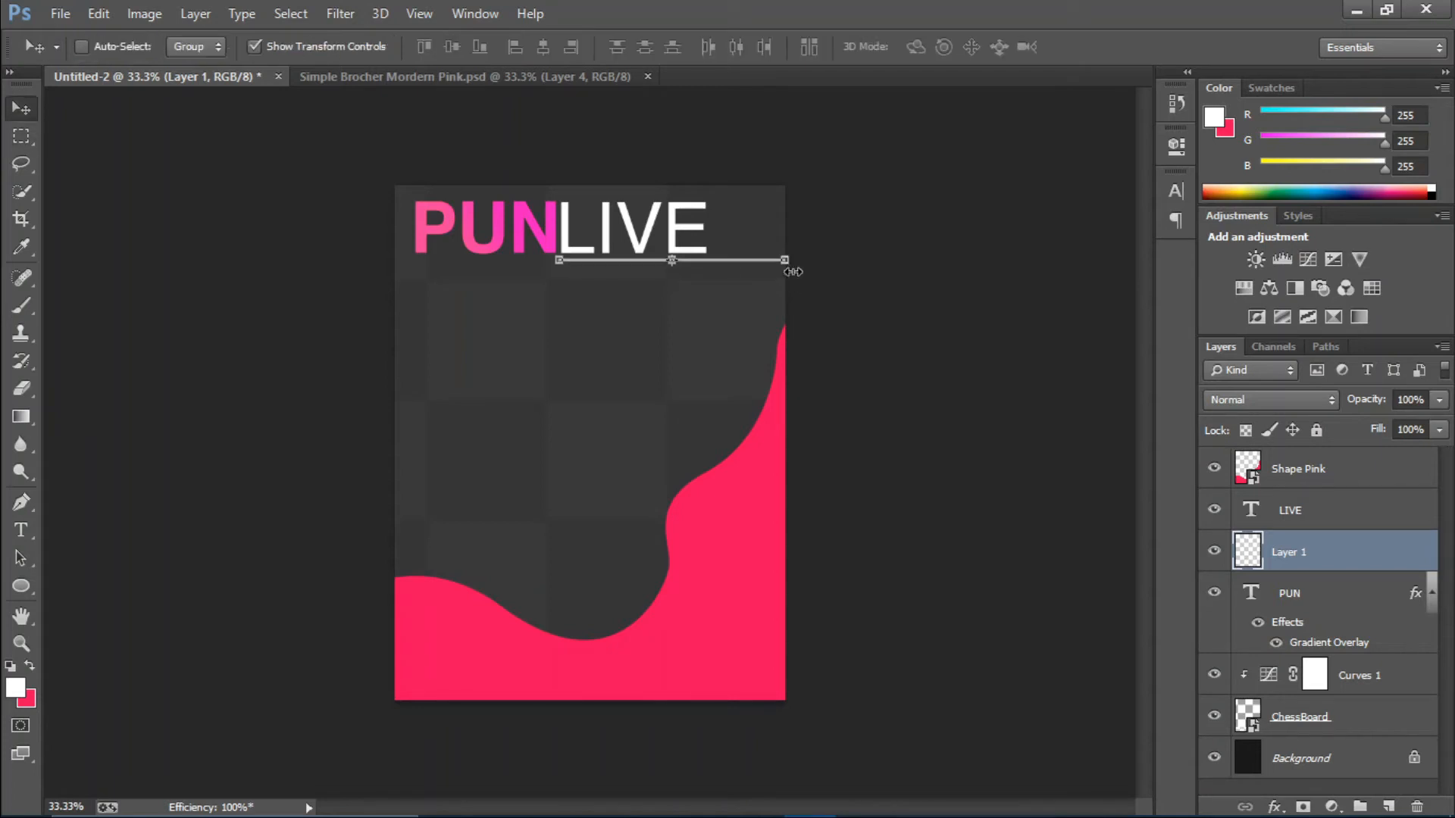
Step: Select the new brochure's Shape Pink layer, and copy the tagline "Experience the fun of life with PUNLIVE." from Simple Brocher Mordern Pink.psd
click(1392, 483)
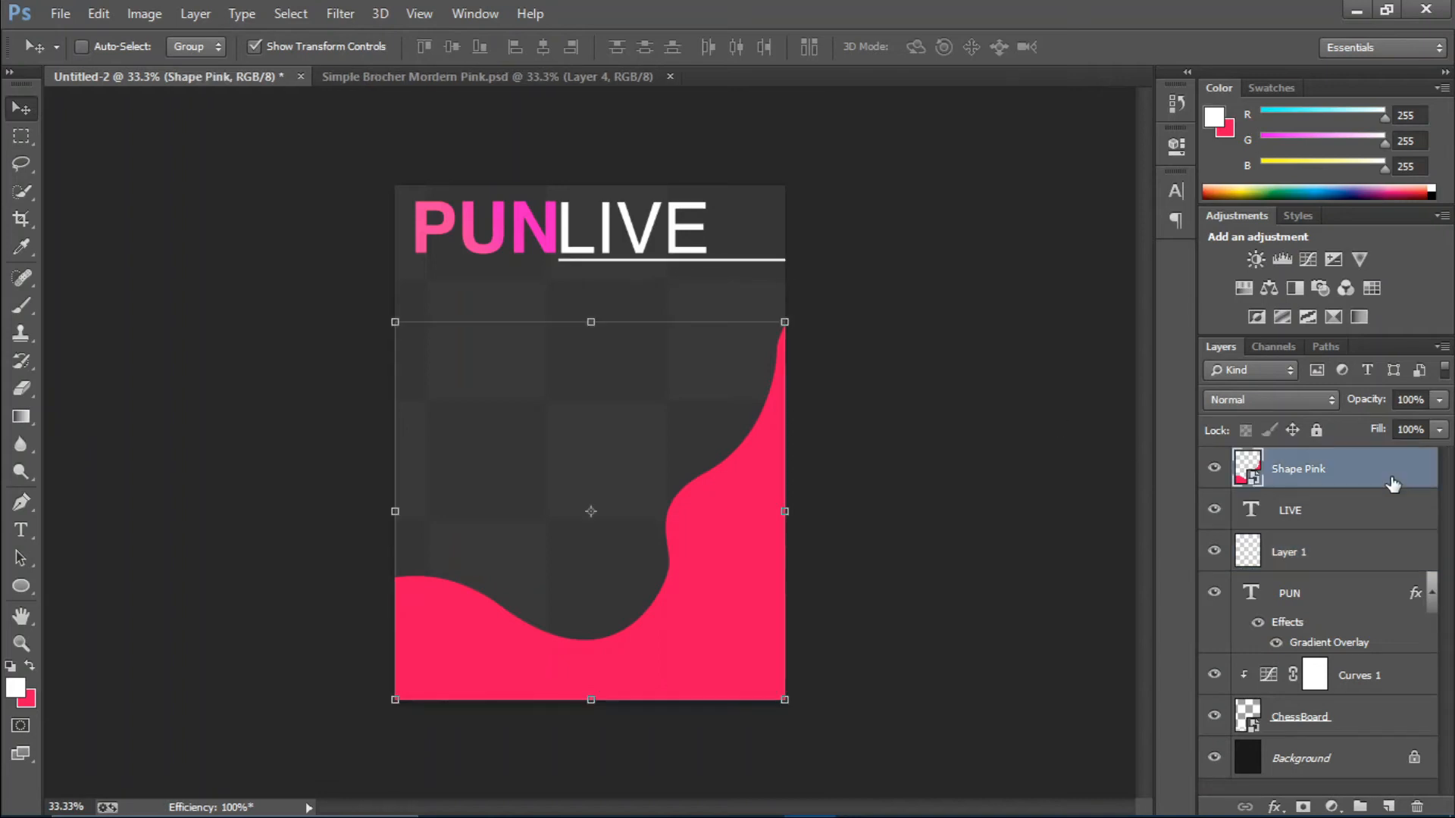
click(562, 76)
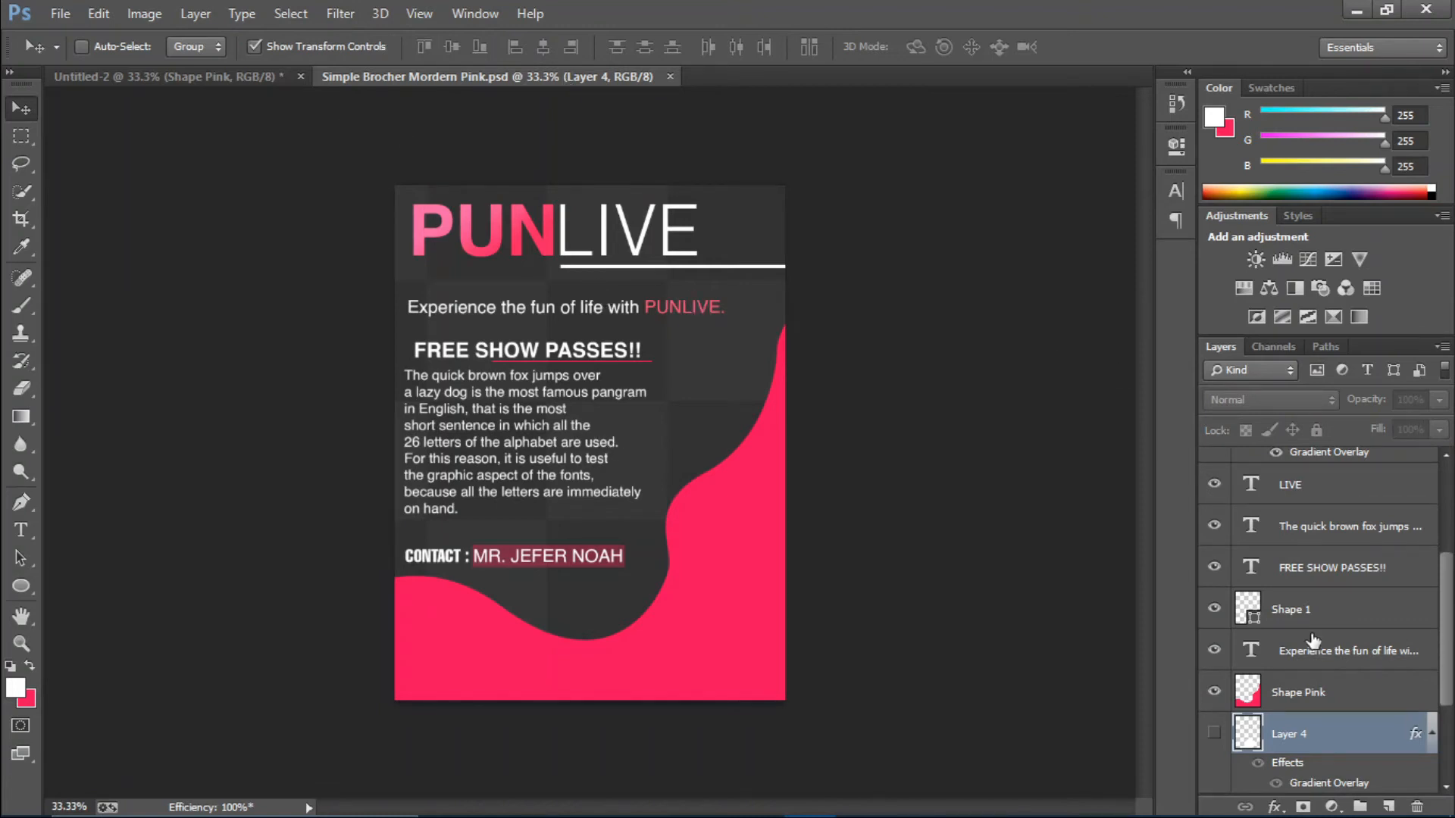
double_click(1248, 650)
key(ctrl+c)
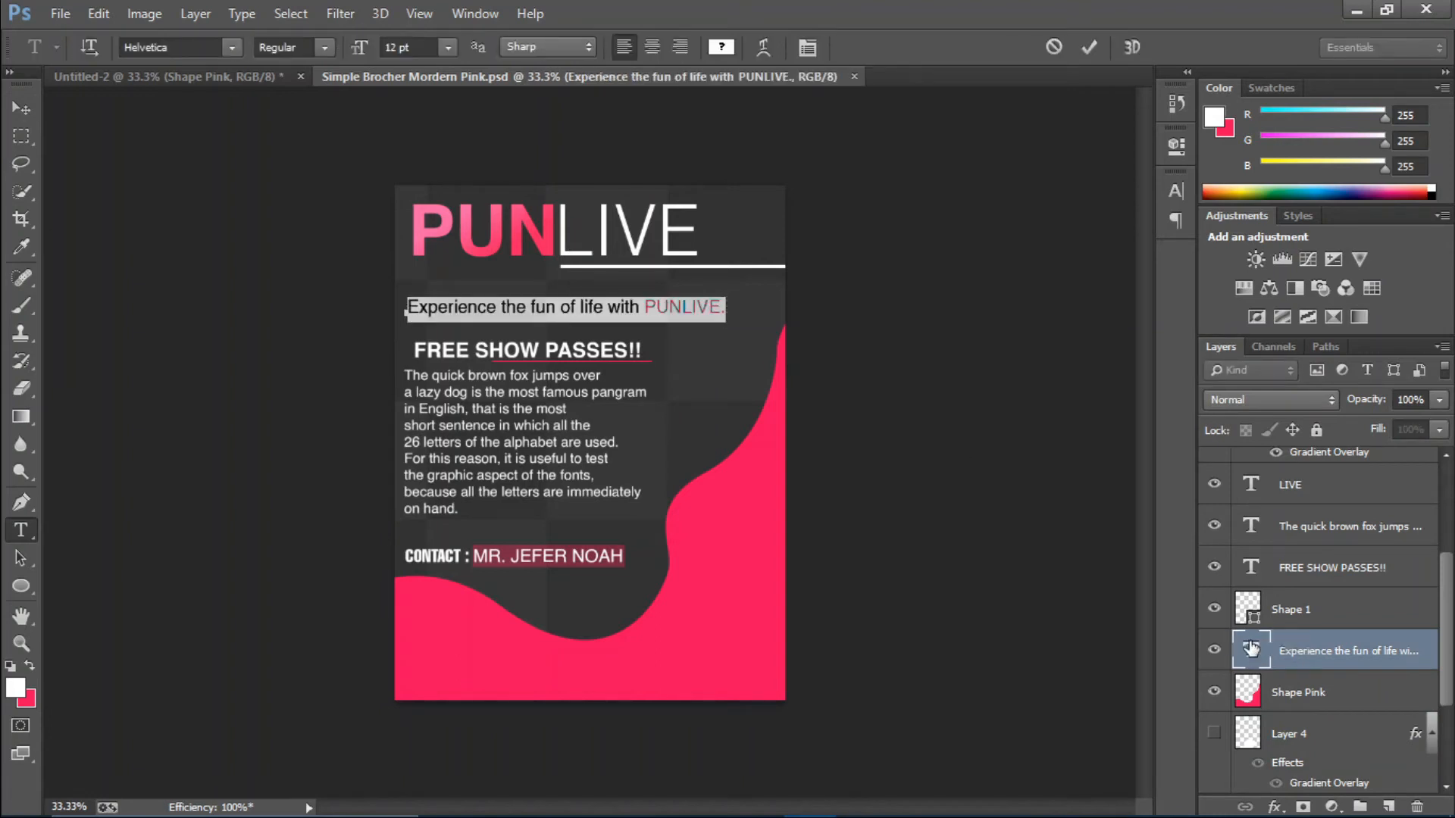
click(1090, 47)
key(v)
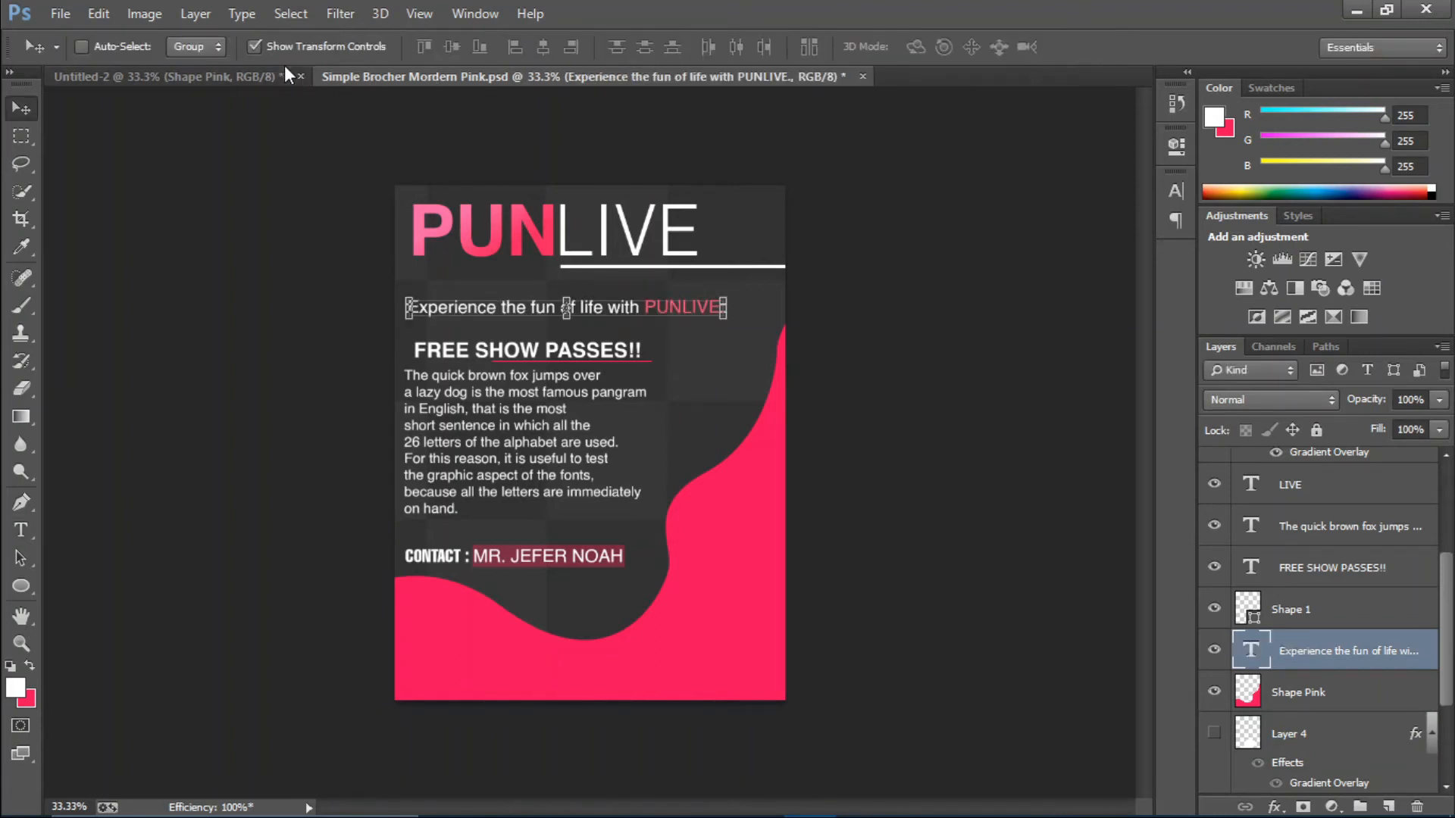
Step: Paste the copied tagline as a new text layer in Untitled-2, below the PUN LIVE title
click(277, 75)
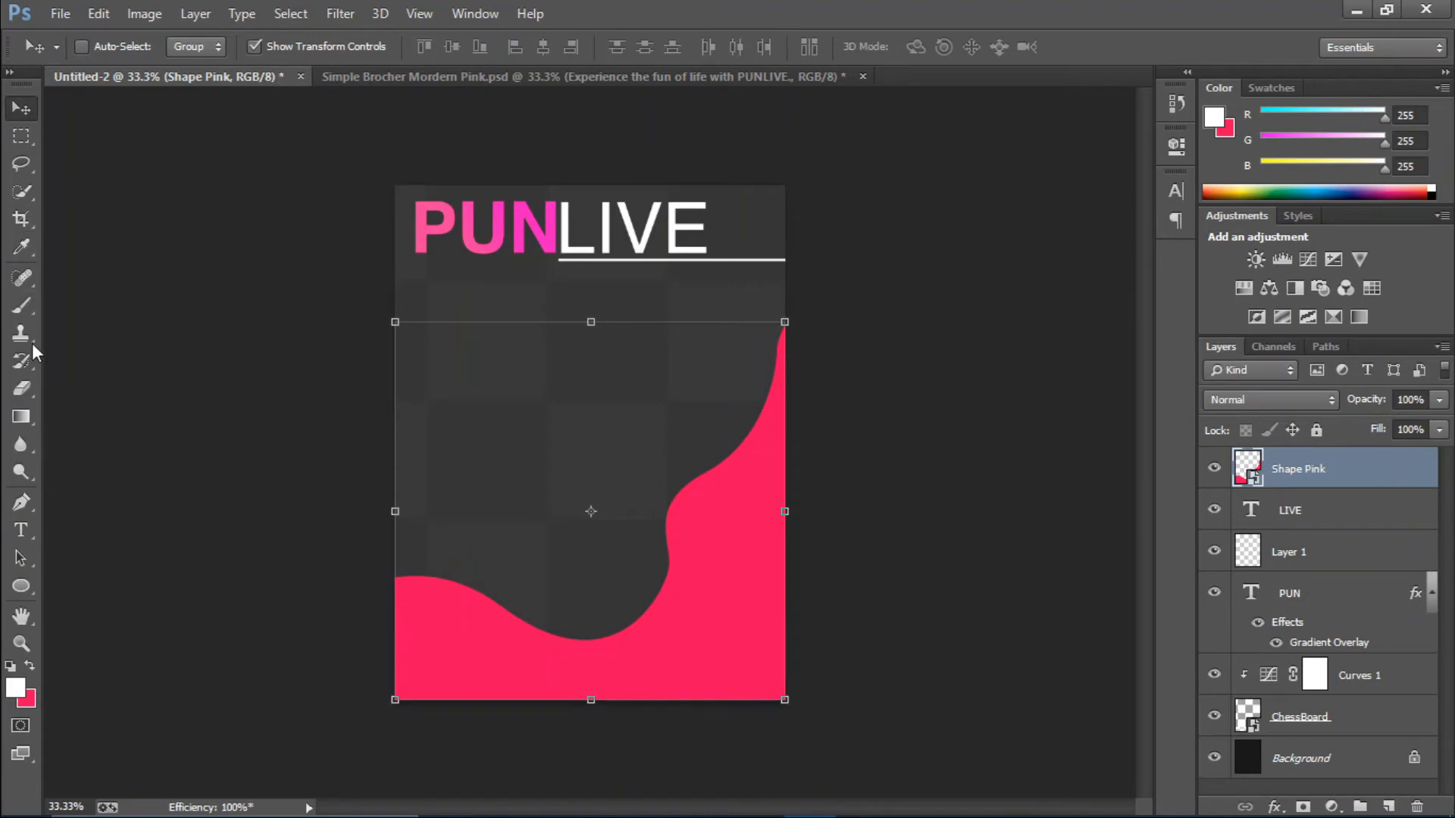
click(20, 529)
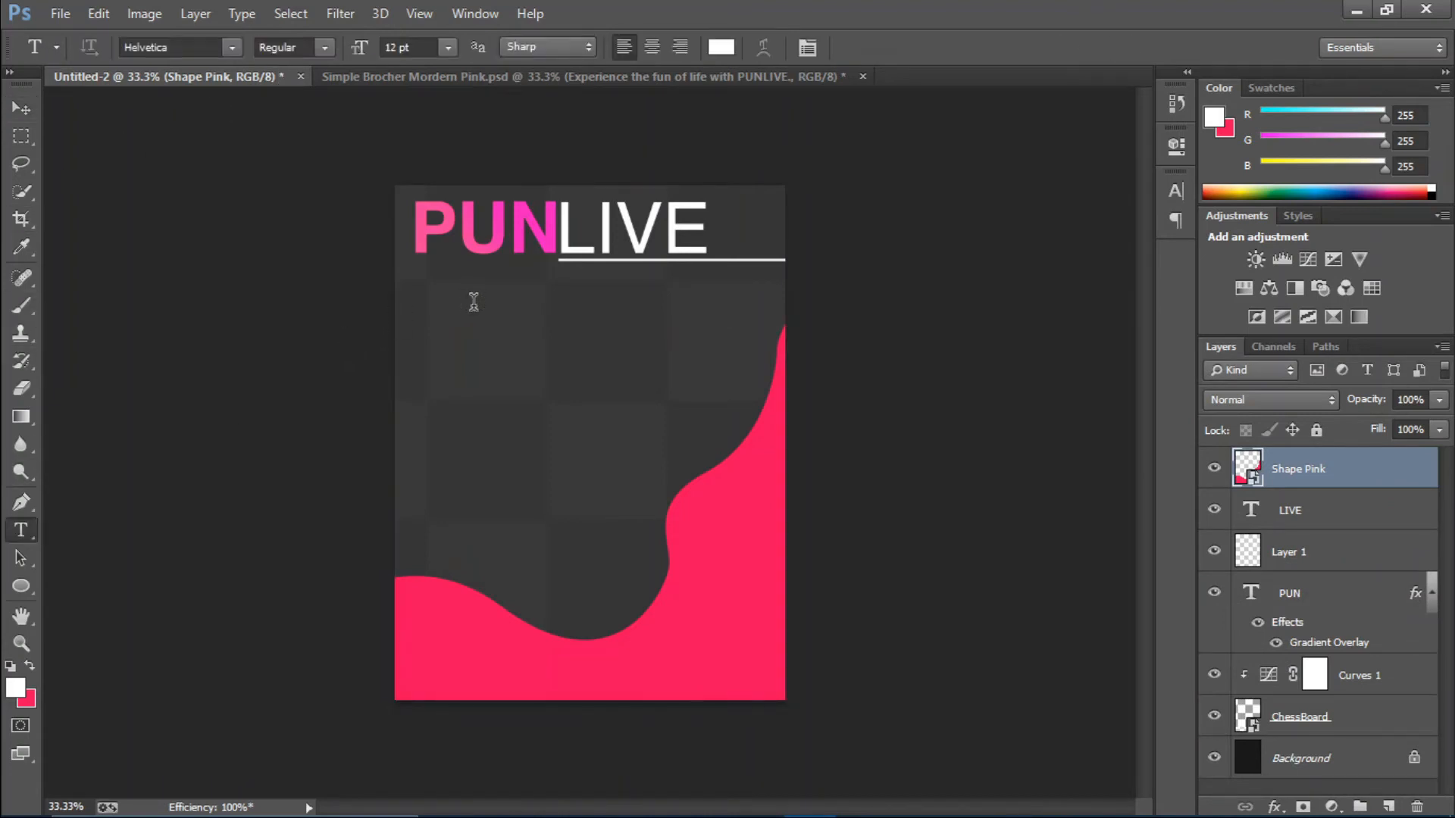
click(474, 302)
key(ctrl+v)
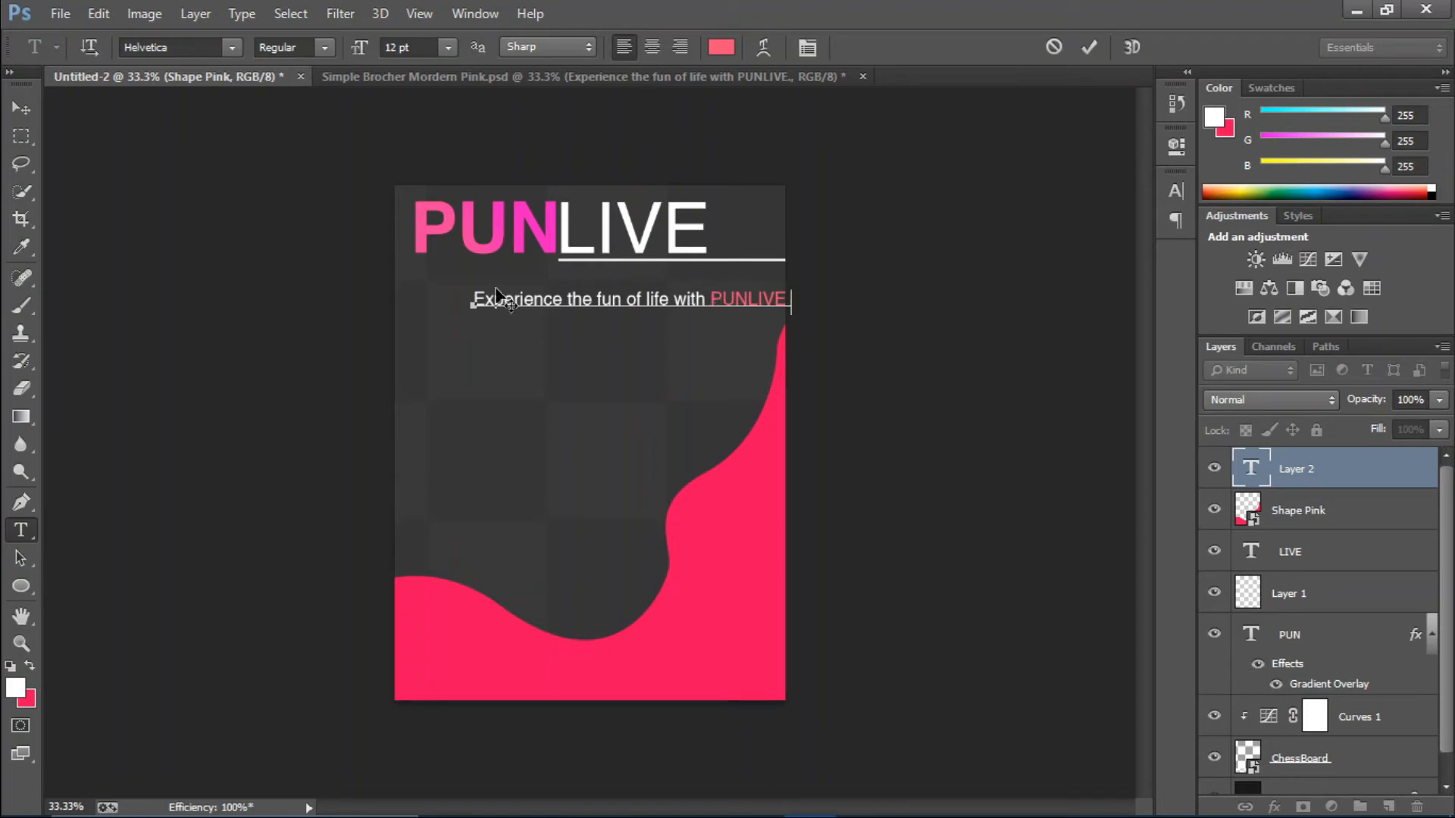
drag(473, 292, 549, 287)
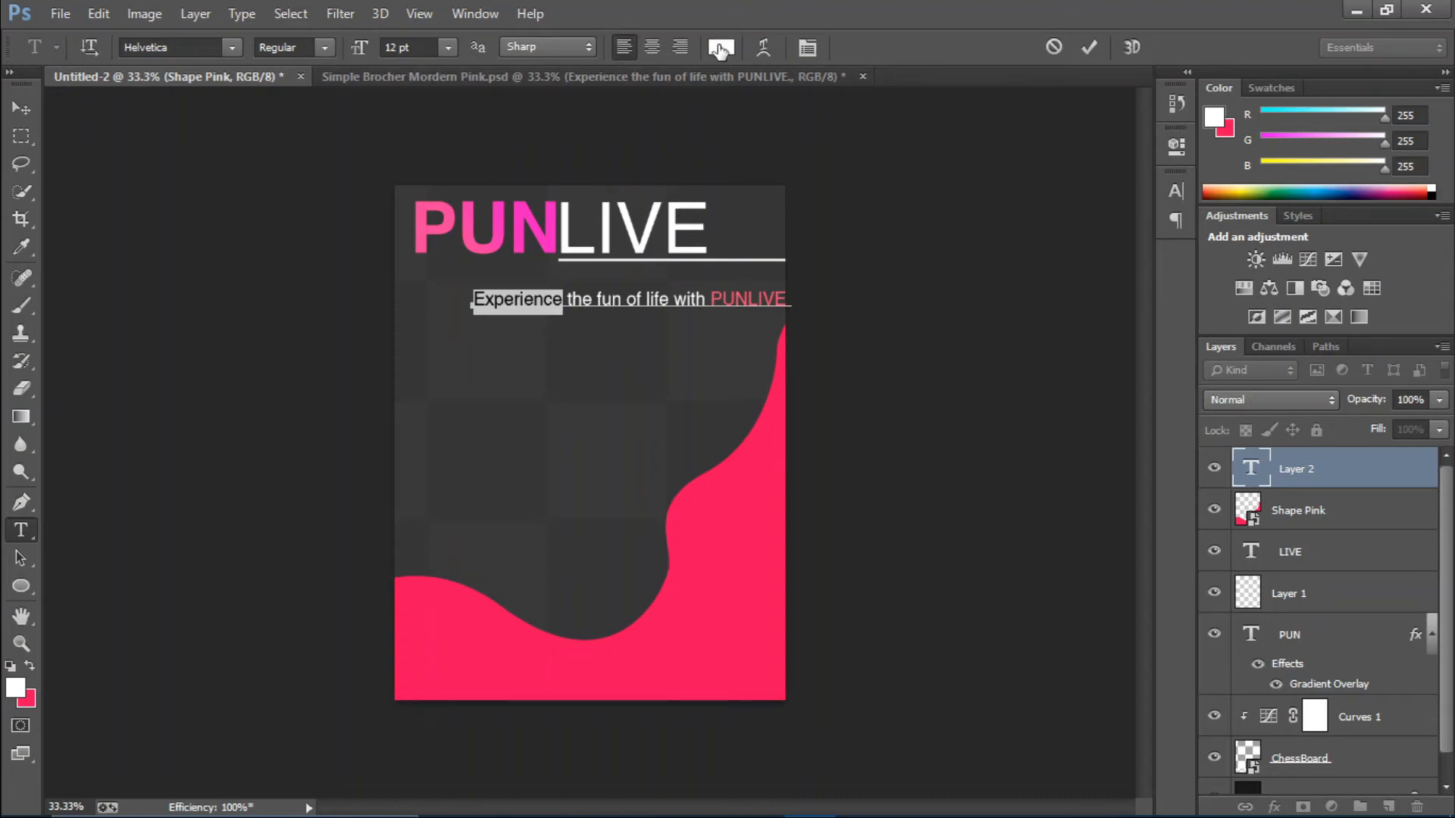
click(721, 48)
text(ff0000)
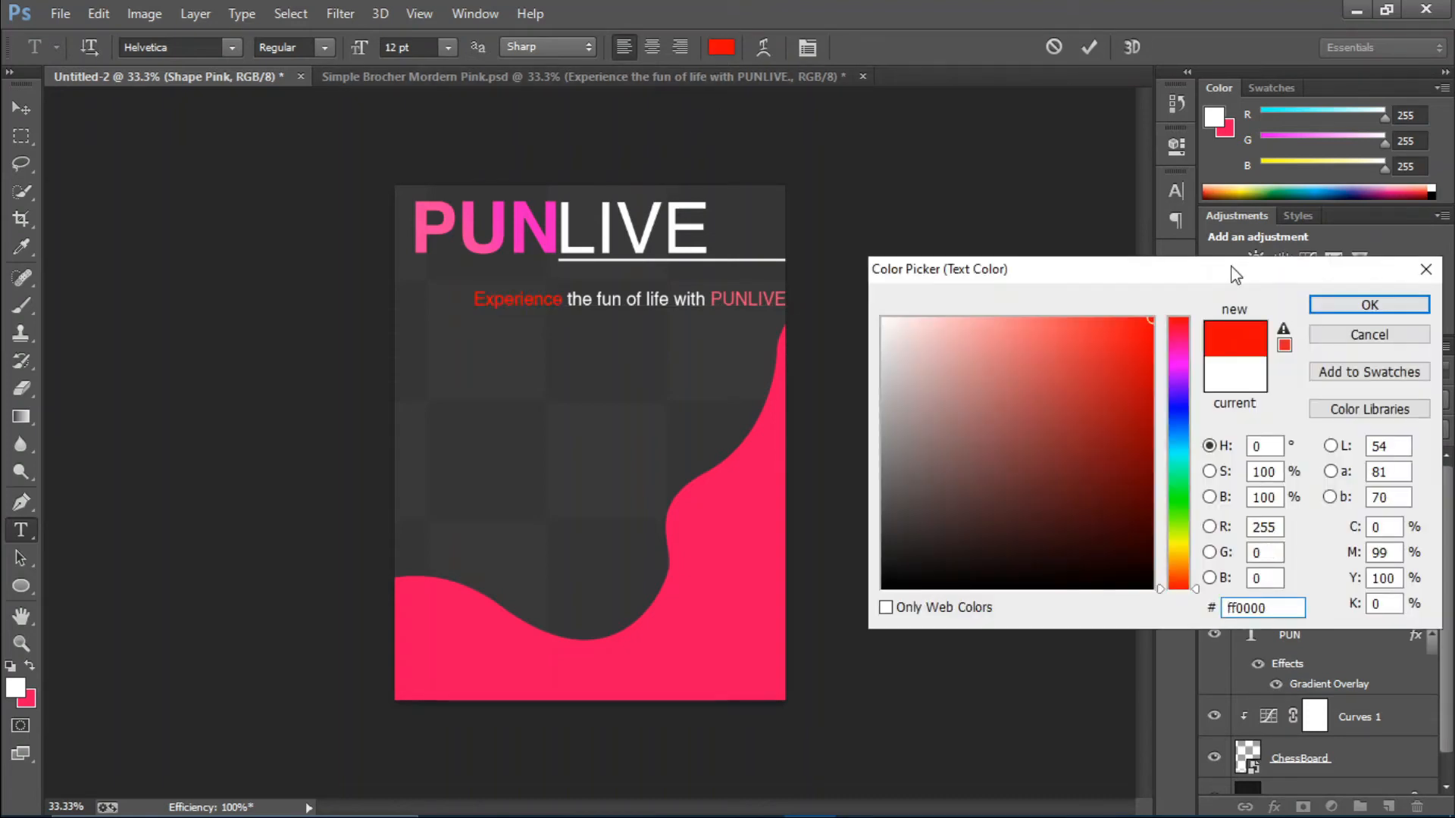
click(1369, 334)
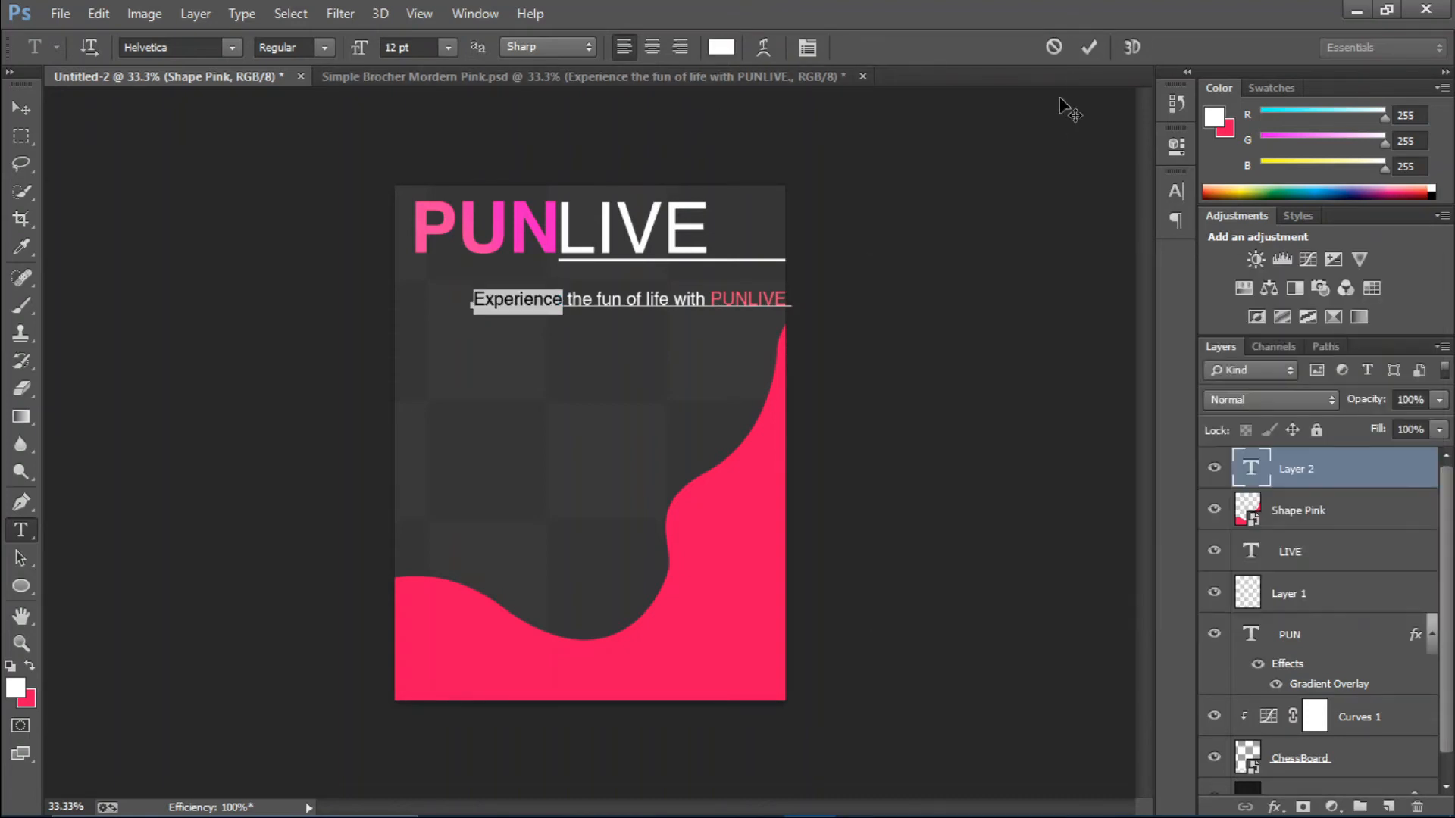
Step: Commit the tagline text and move it just under the title, aligned with the start of PUN
click(1089, 48)
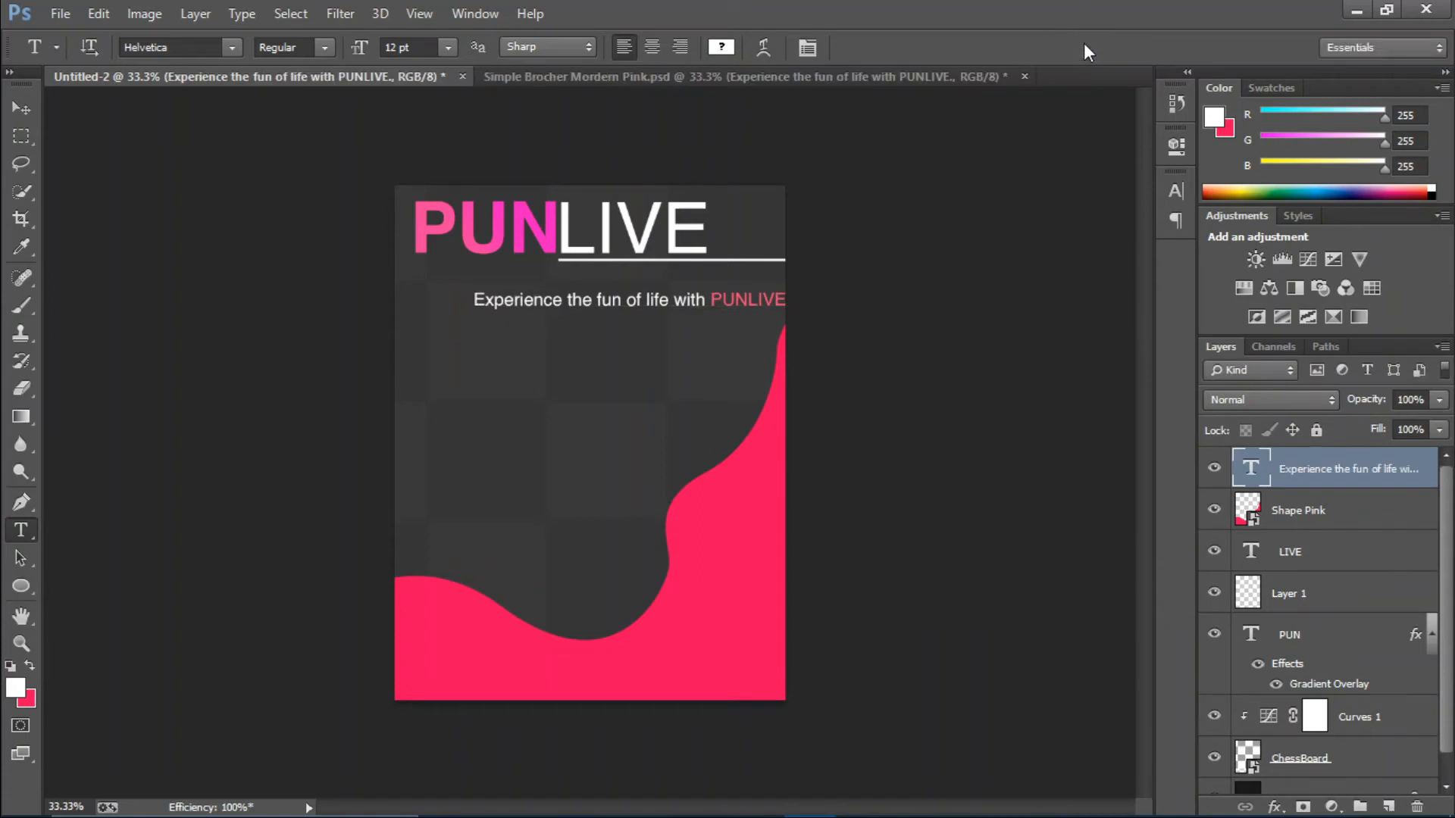
key(v)
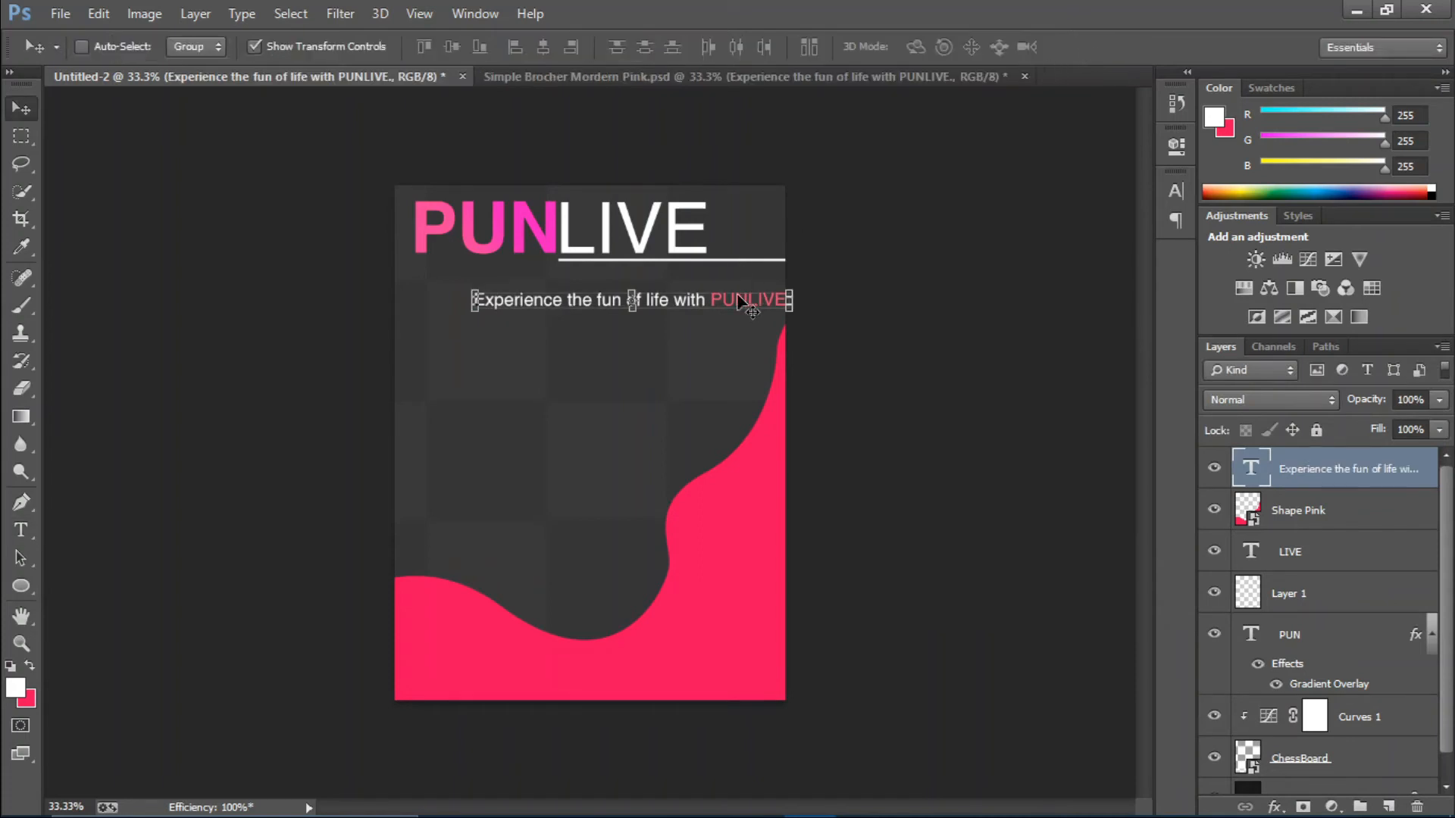
drag(738, 295, 657, 78)
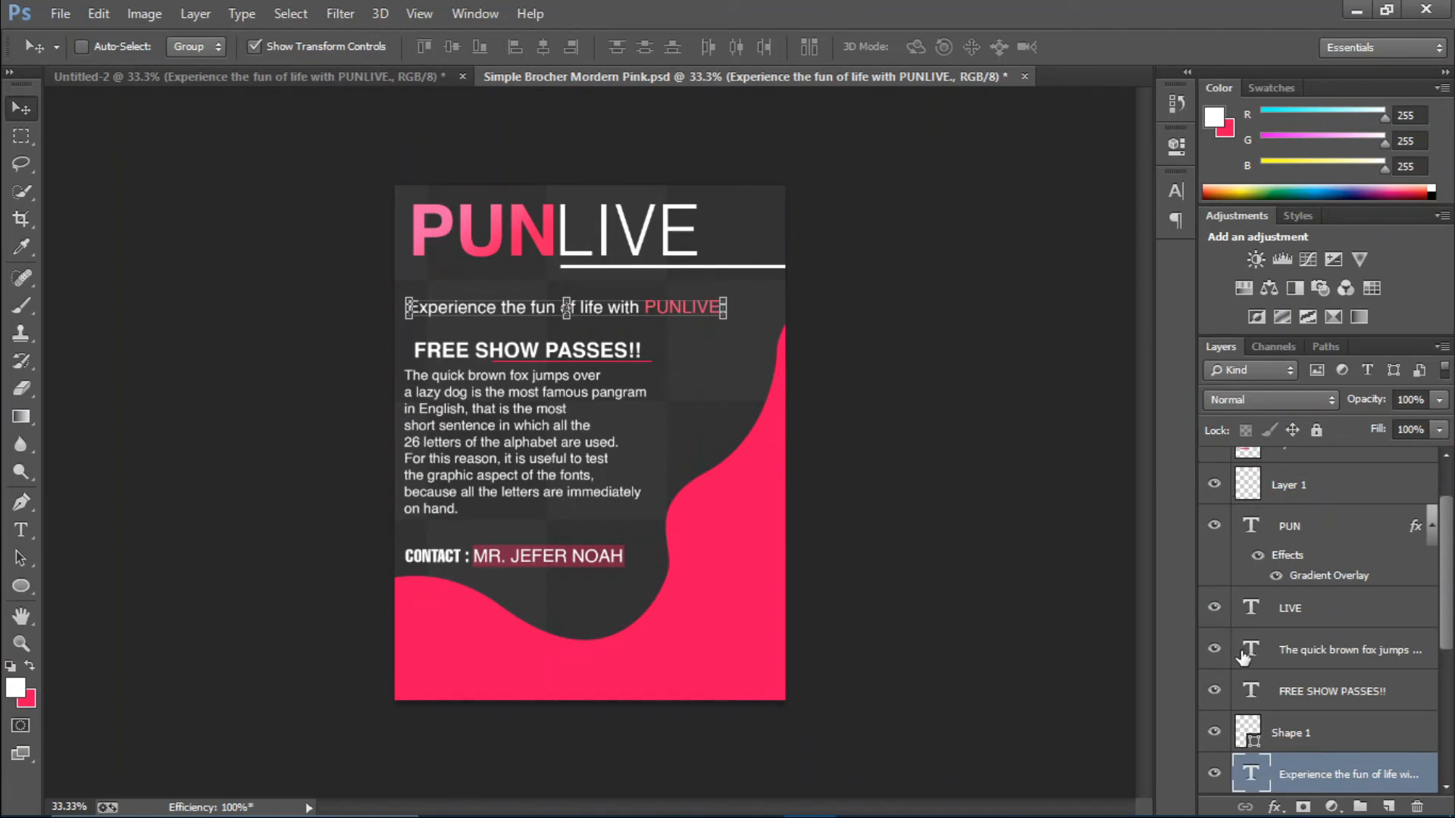
Step: Copy the heading text "FREE SHOW PASSES!!" from Simple Brocher Mordern Pink.psd
double_click(1252, 689)
key(ctrl+c)
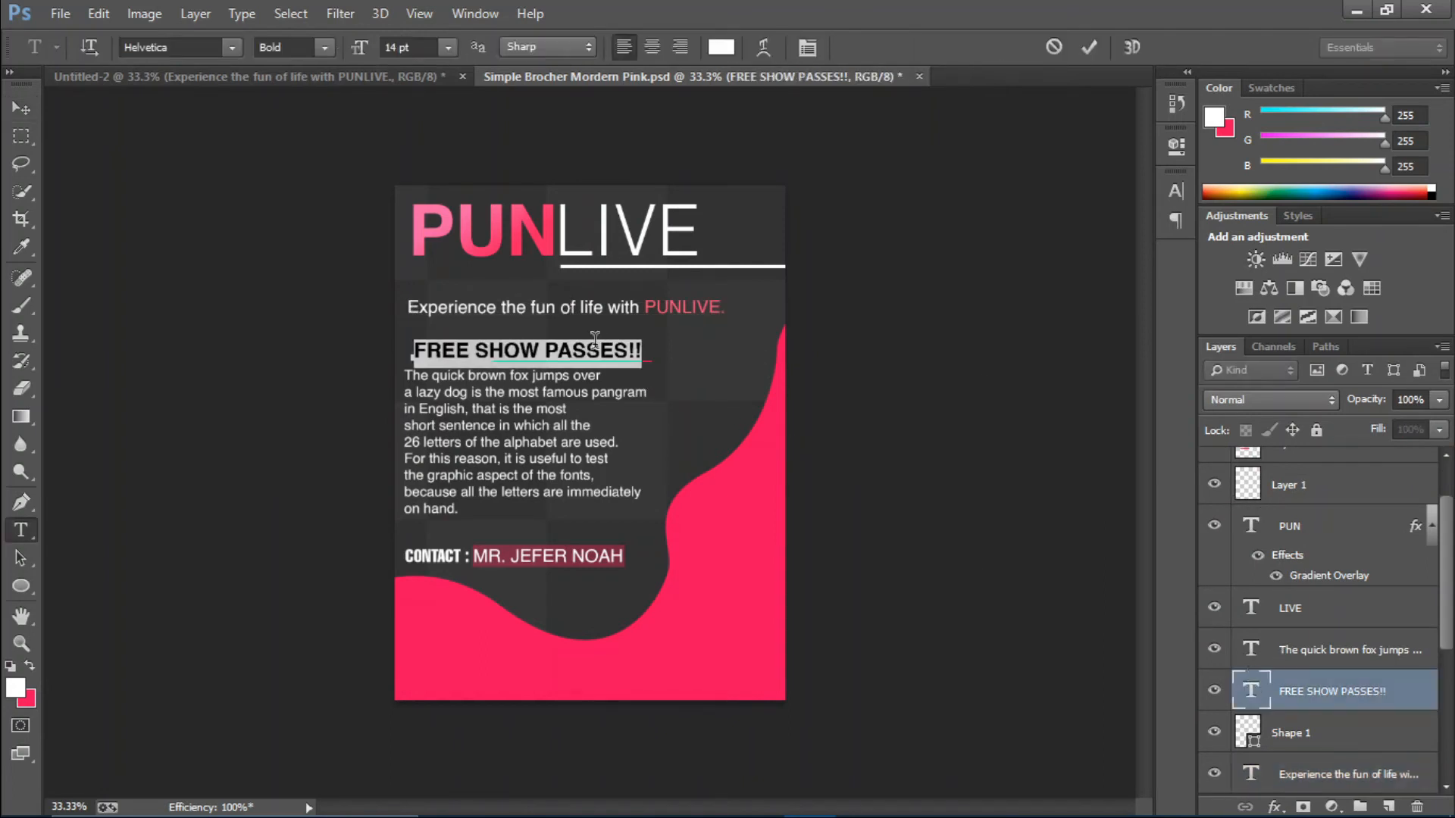
click(1089, 47)
key(v)
Step: Paste the "FREE SHOW PASSES!!" heading into Untitled-2 and place it under the tagline, aligned with the tagline's start
click(243, 76)
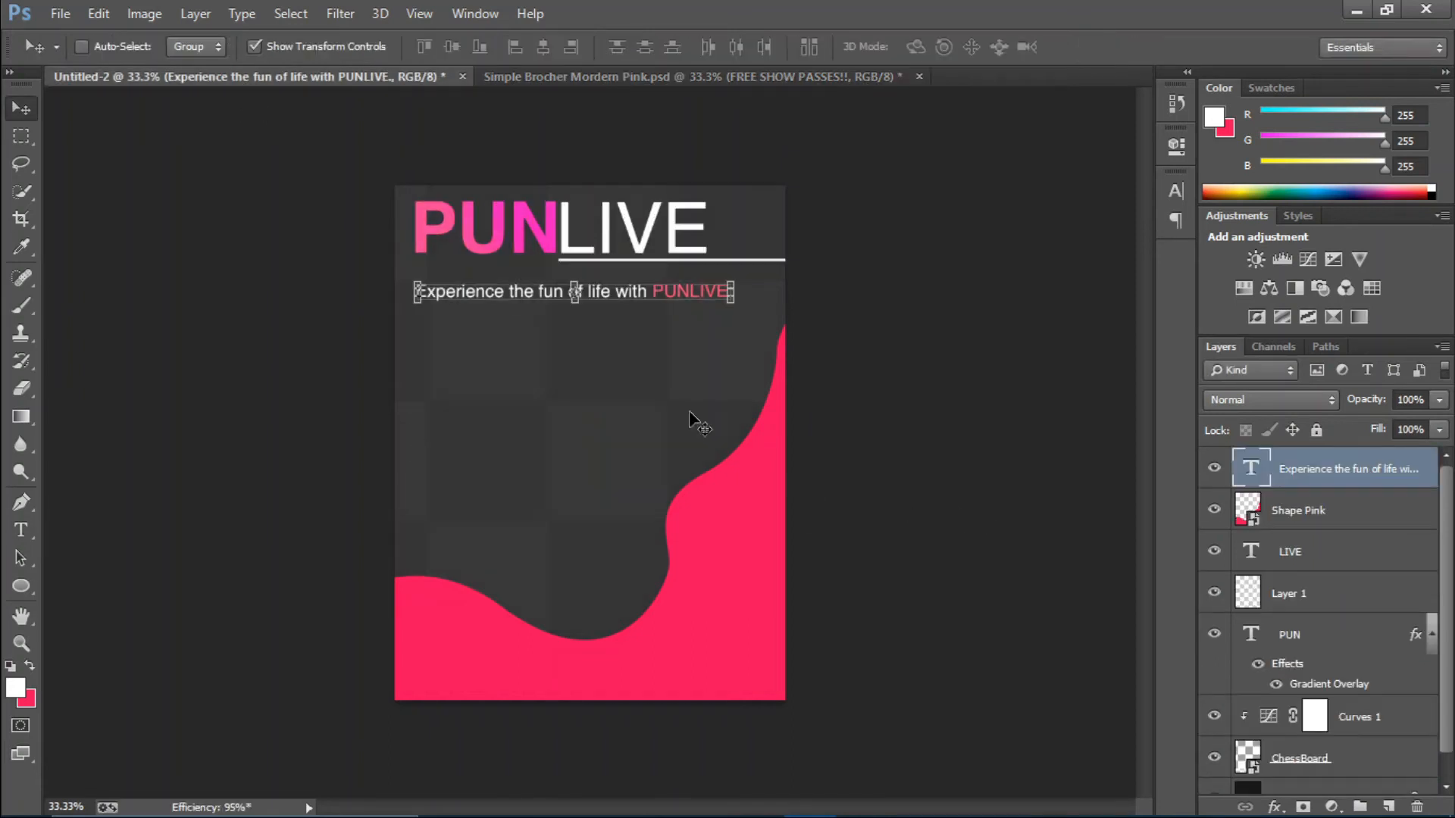
key(t)
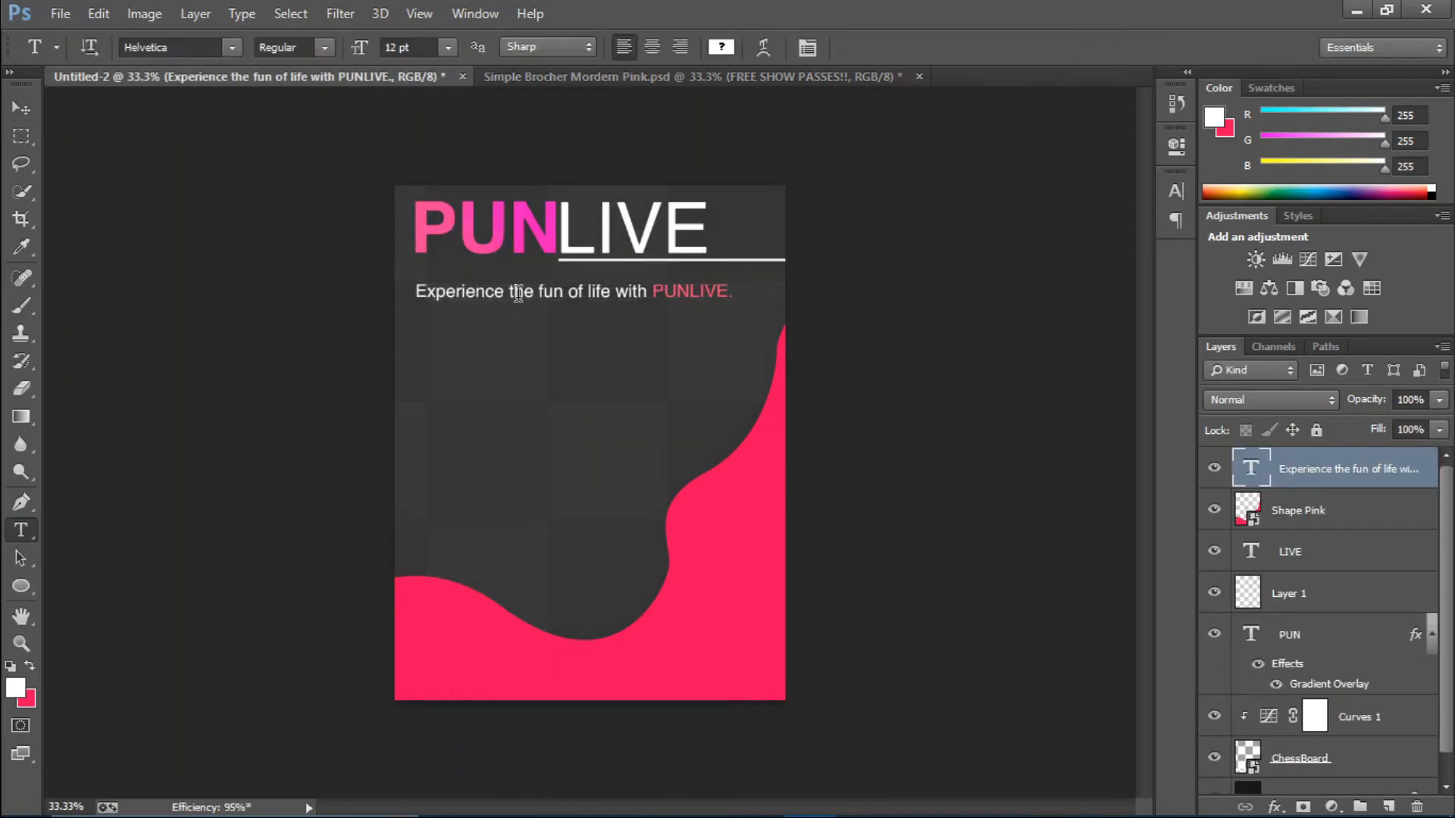
click(469, 334)
key(ctrl+v)
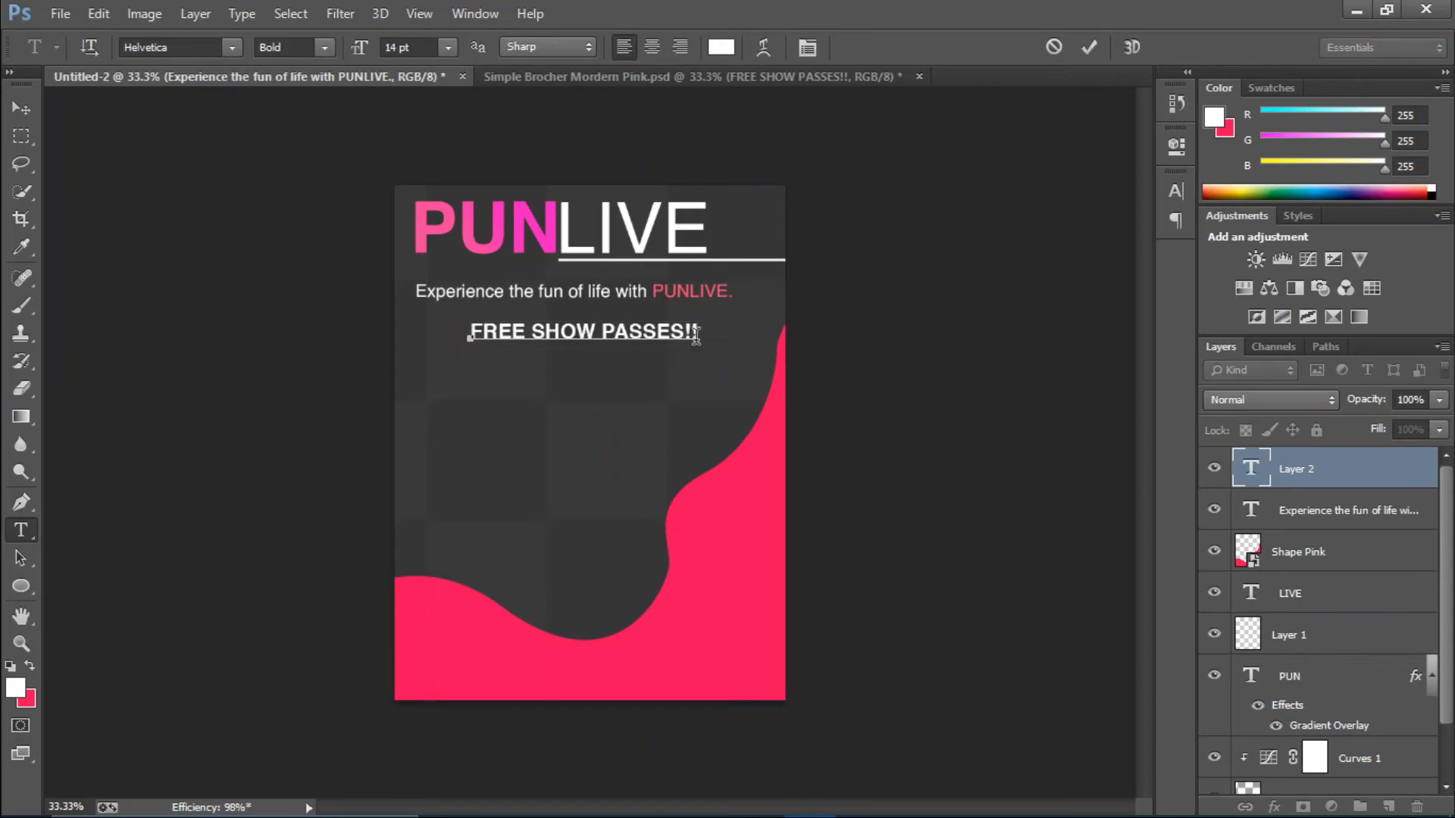
click(1098, 42)
key(v)
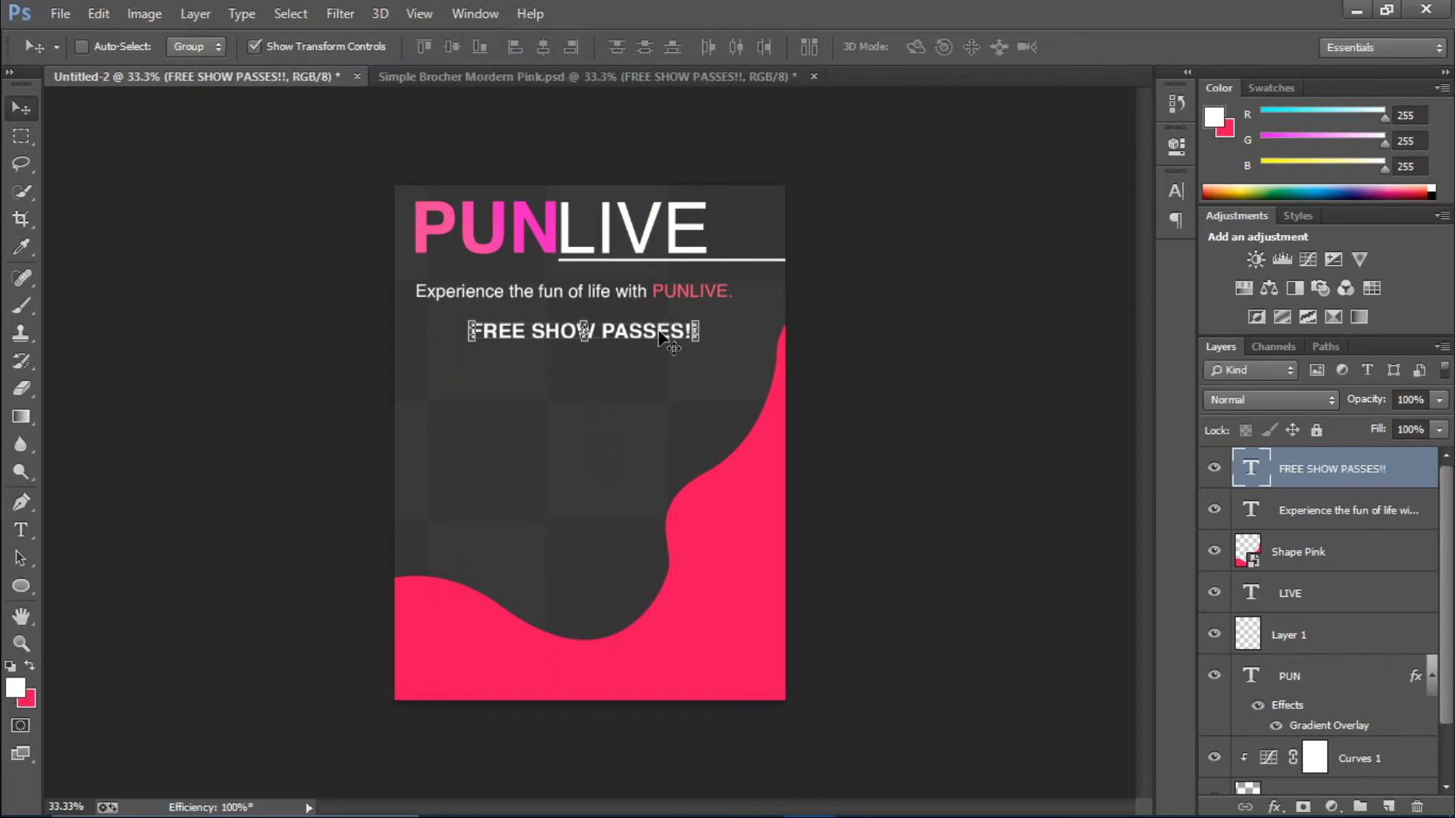
drag(663, 339, 603, 337)
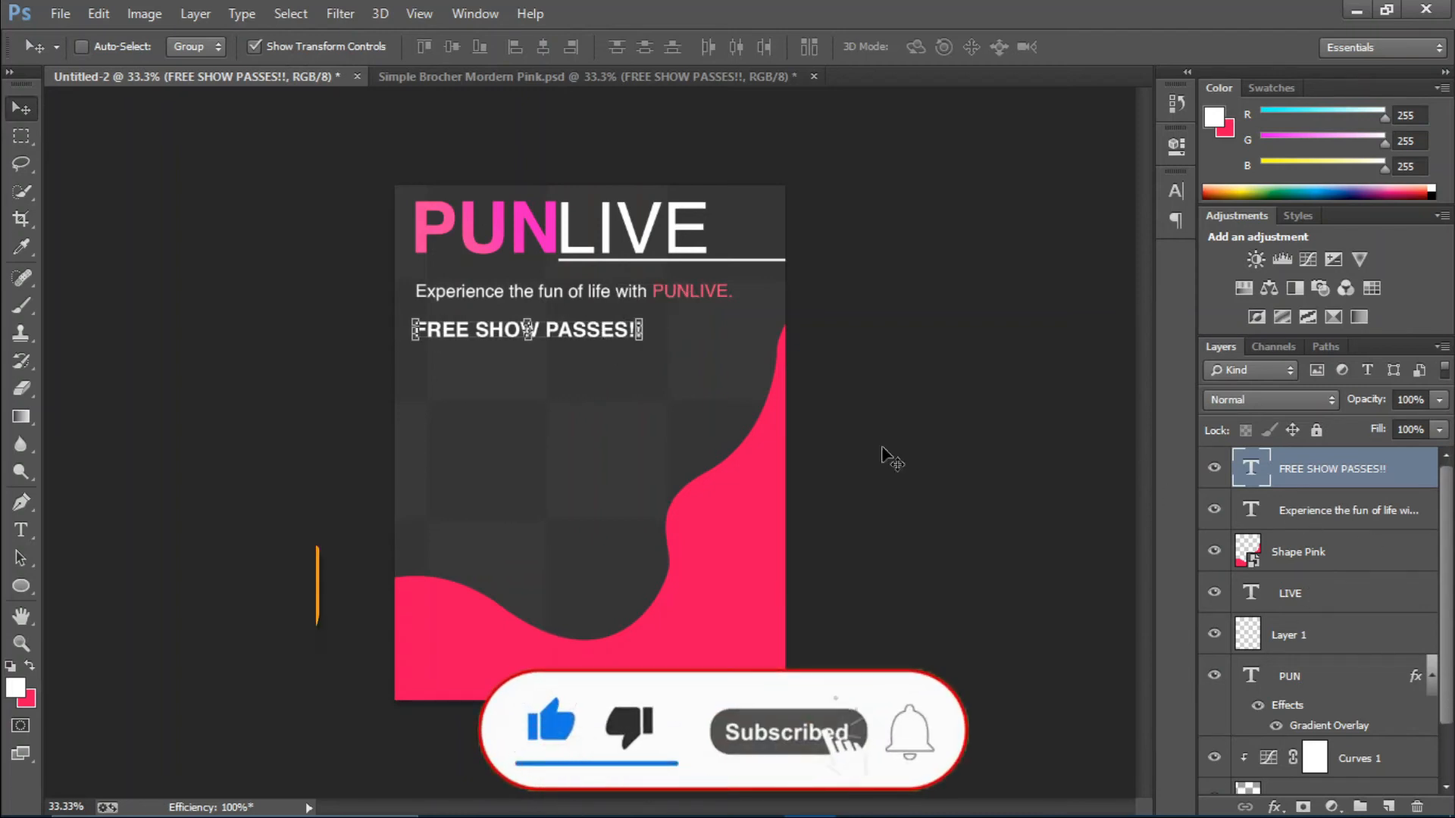
Step: Duplicate the white title underline on Layer 1 and move the copy just beneath the FREE SHOW PASSES!! heading
click(1322, 650)
key(ctrl+j)
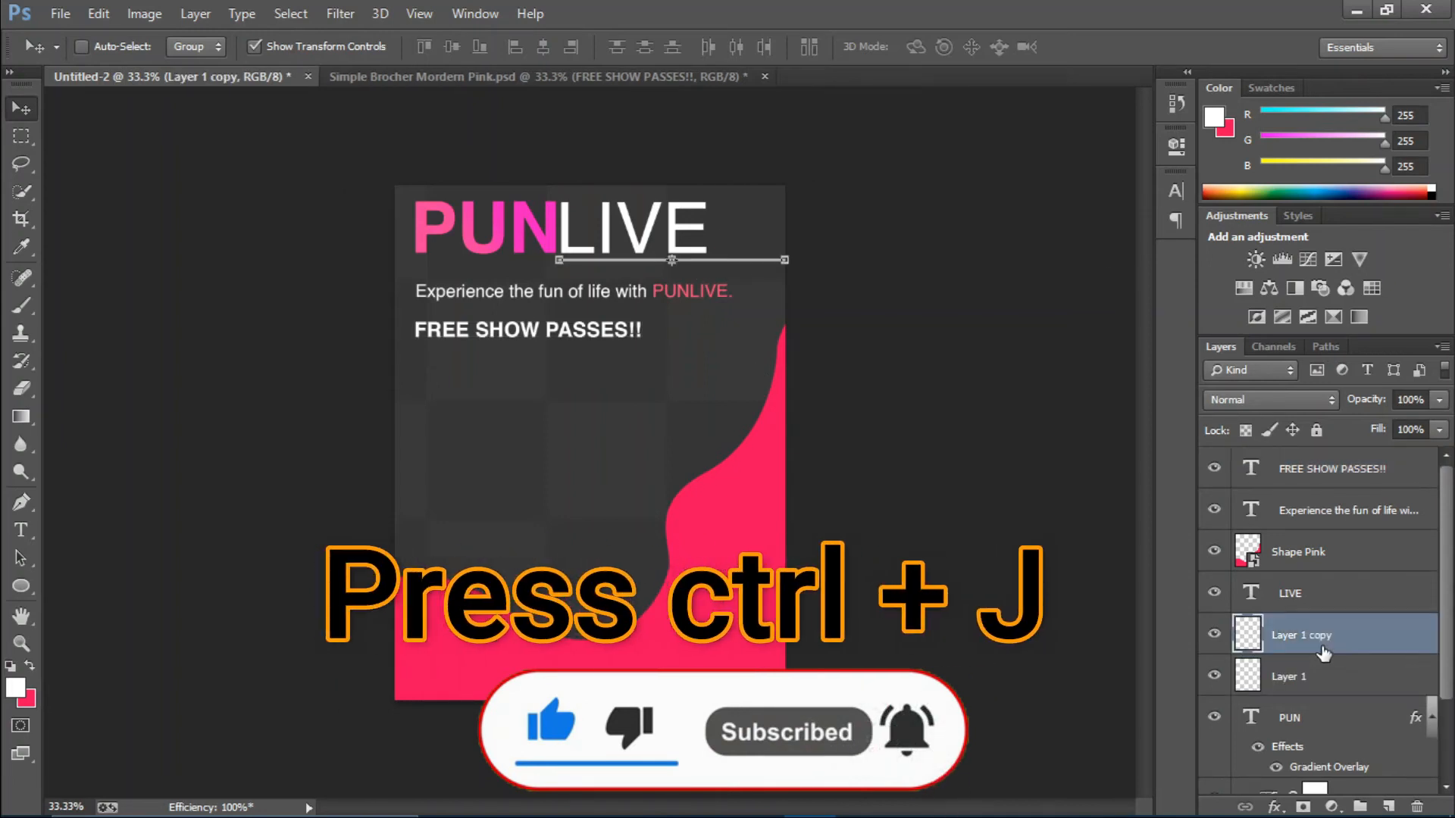
drag(708, 260, 628, 352)
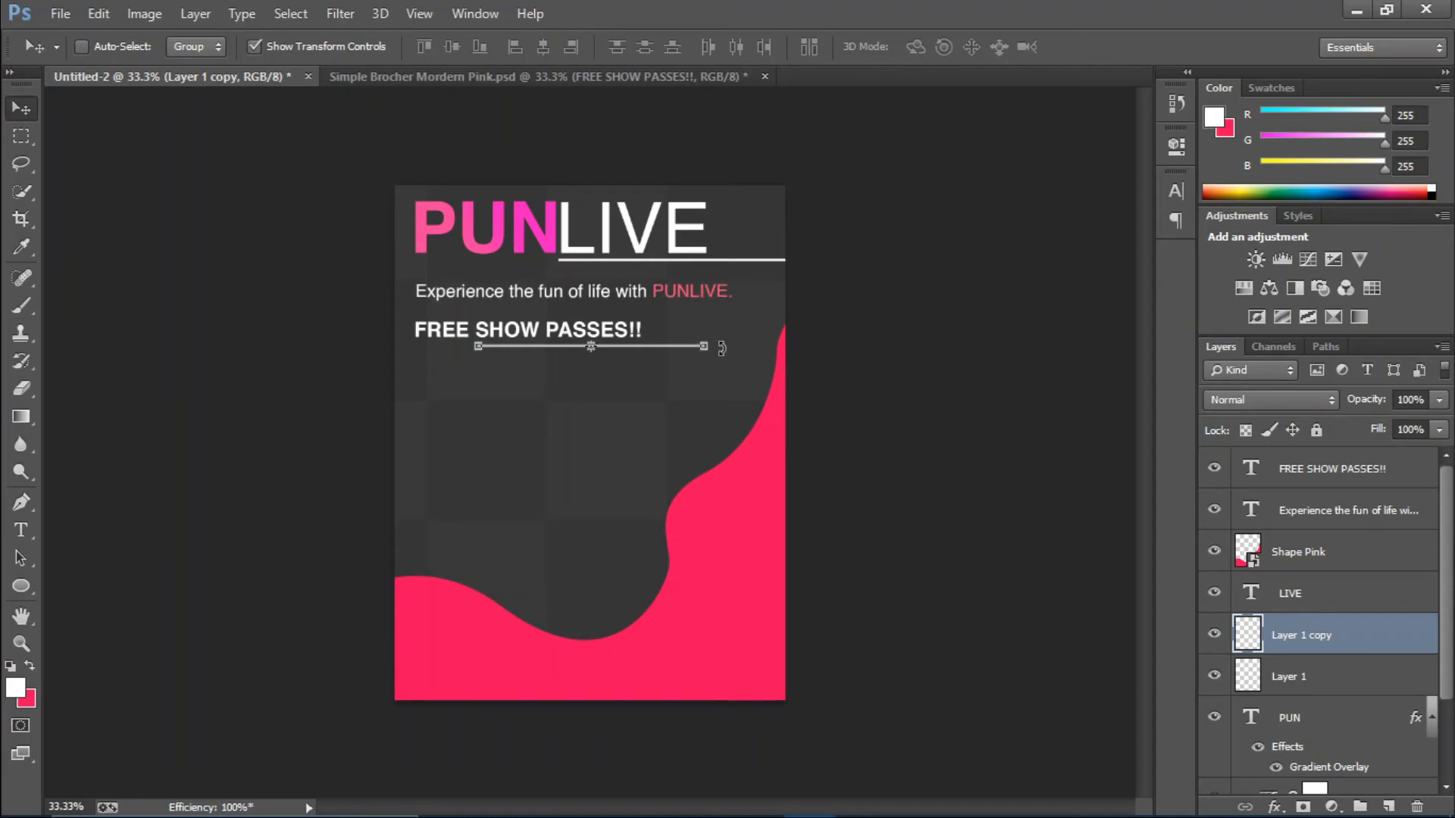
Step: Shorten the copied underline to about 72% width so that it ends level with the heading's exclamation marks
key(ctrl+plus)
key(ctrl+plus)
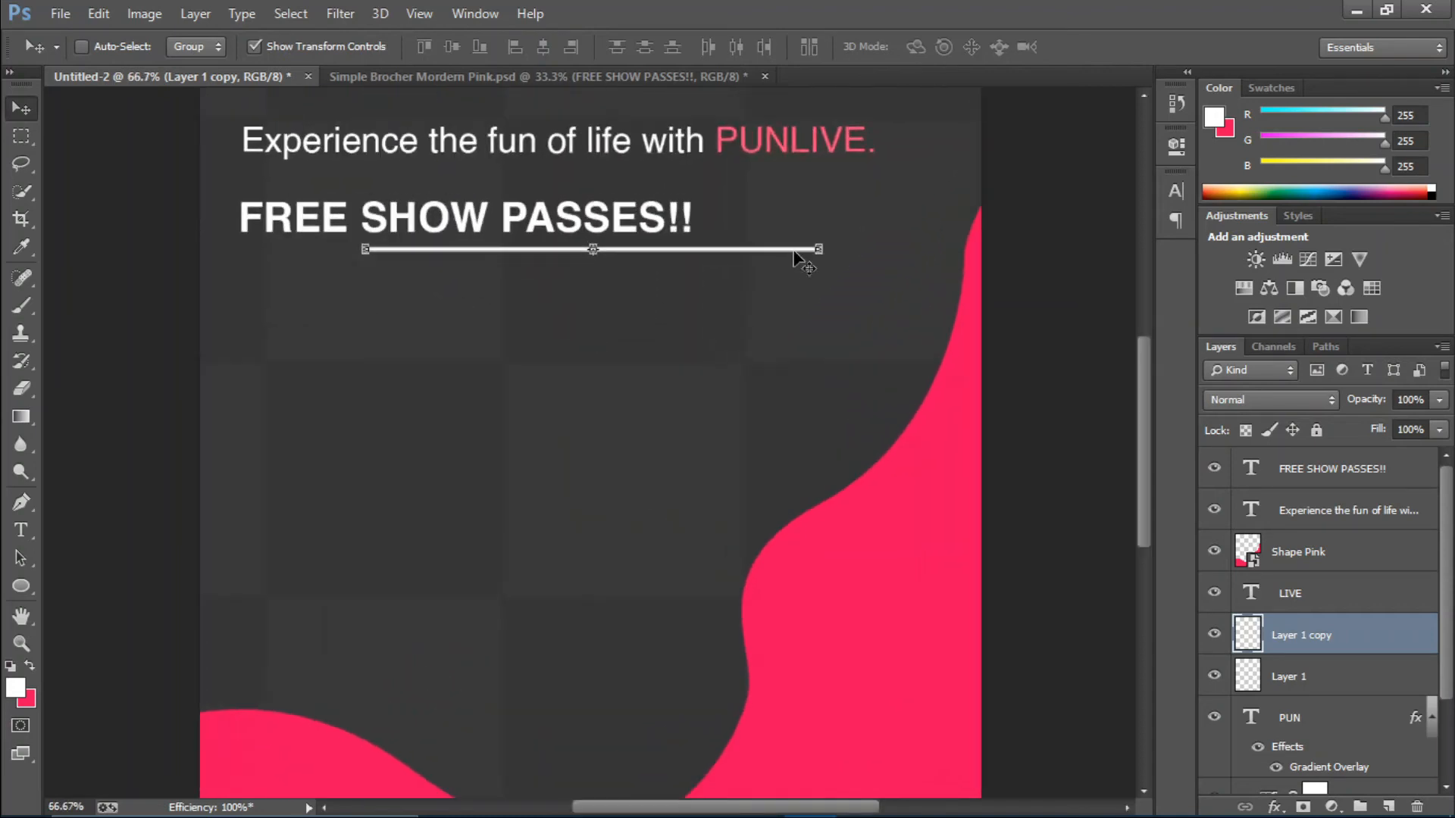
drag(822, 249, 697, 246)
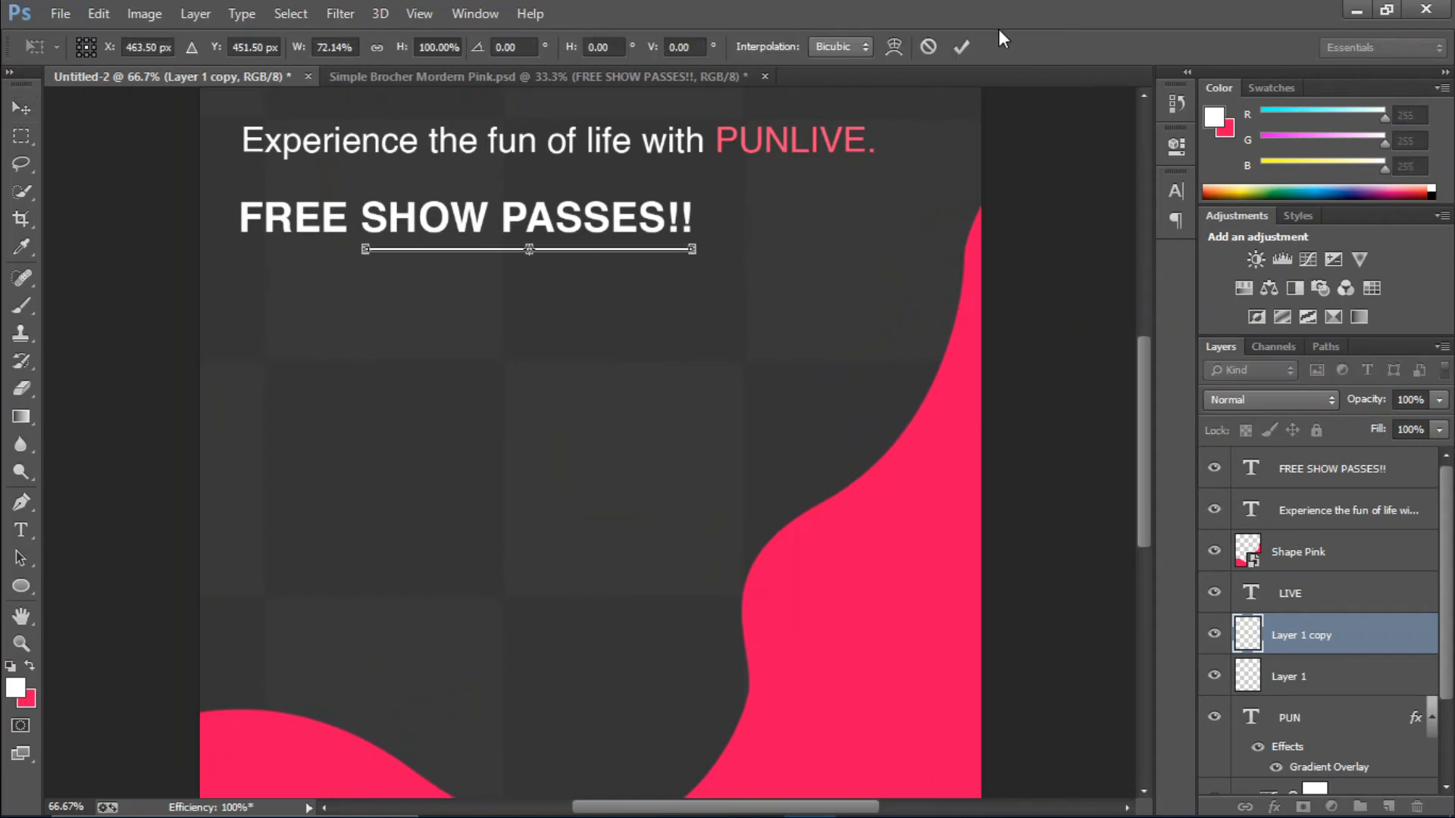
click(964, 44)
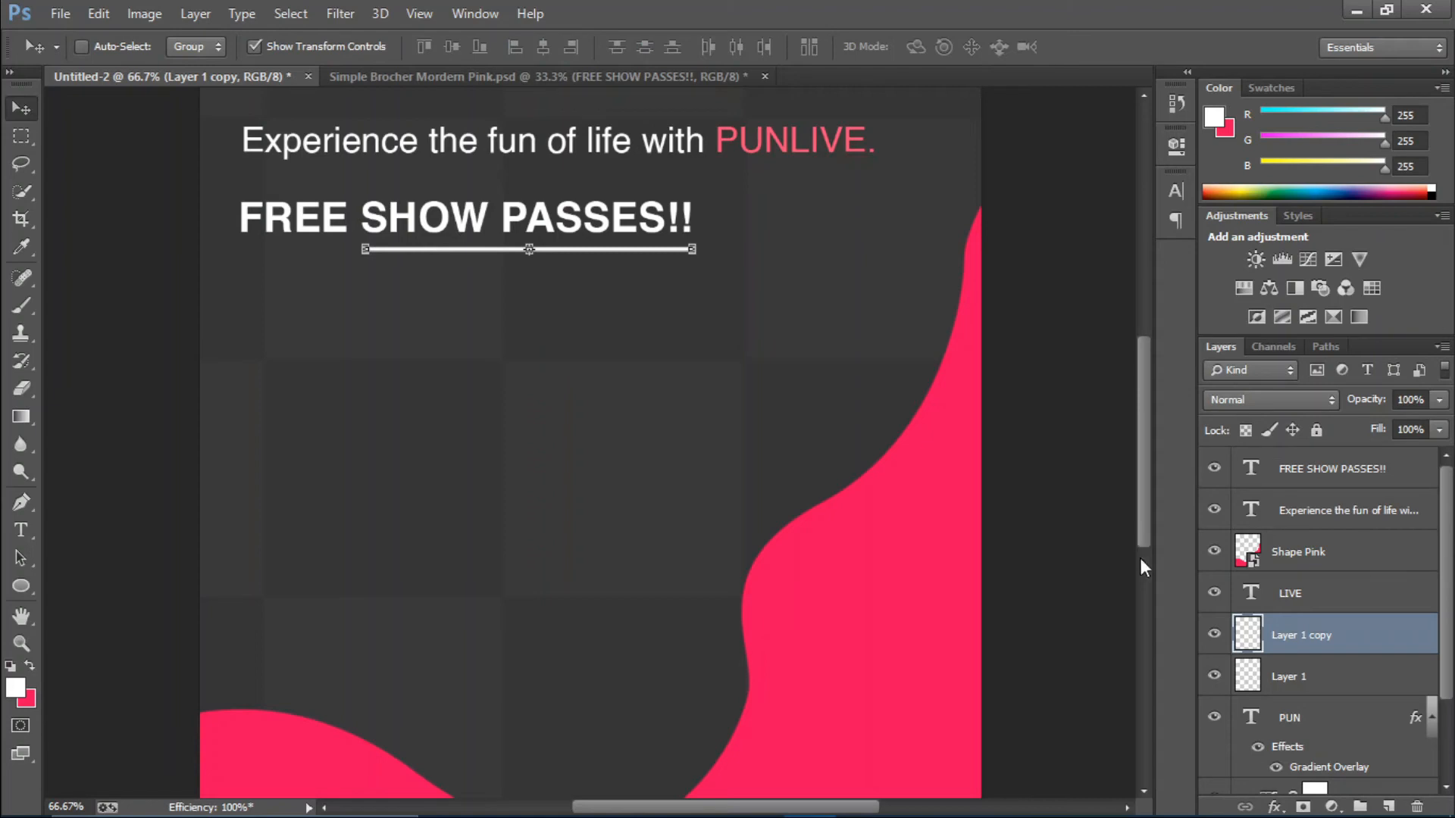
Step: Add a Color Overlay to the heading's underline in pink ff085f, sampled from the wave shape
click(1276, 806)
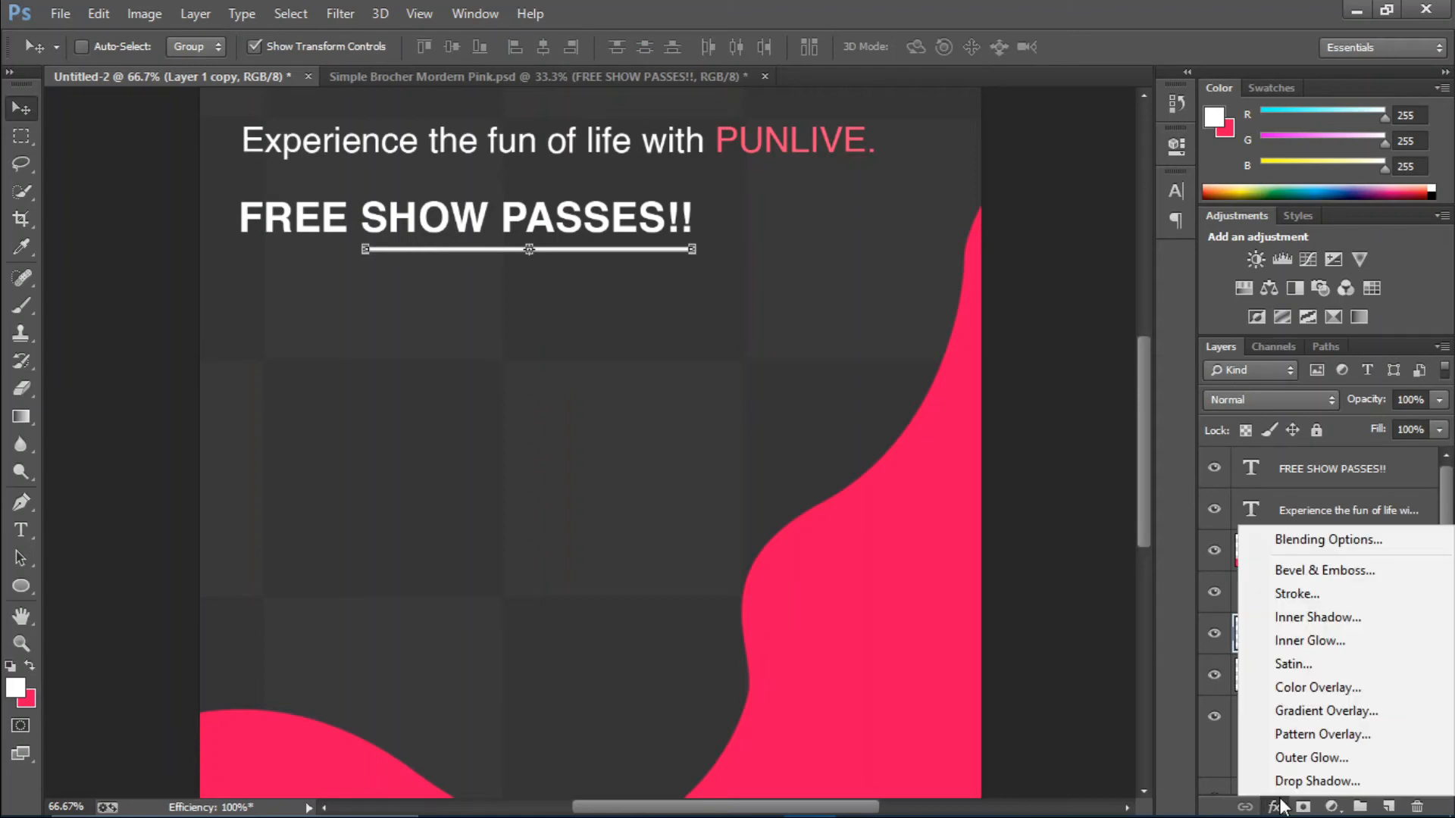
click(1297, 685)
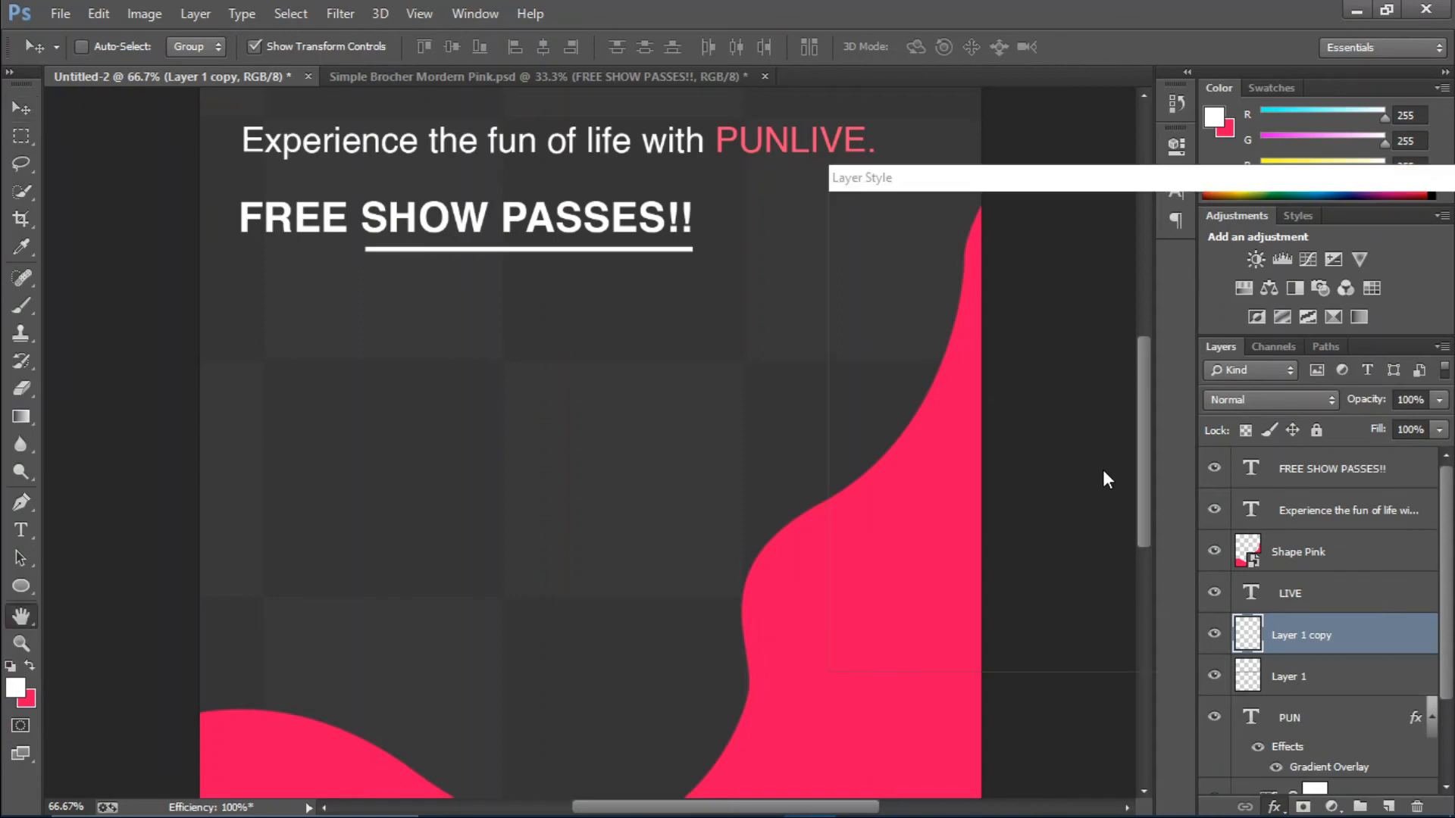
click(1260, 248)
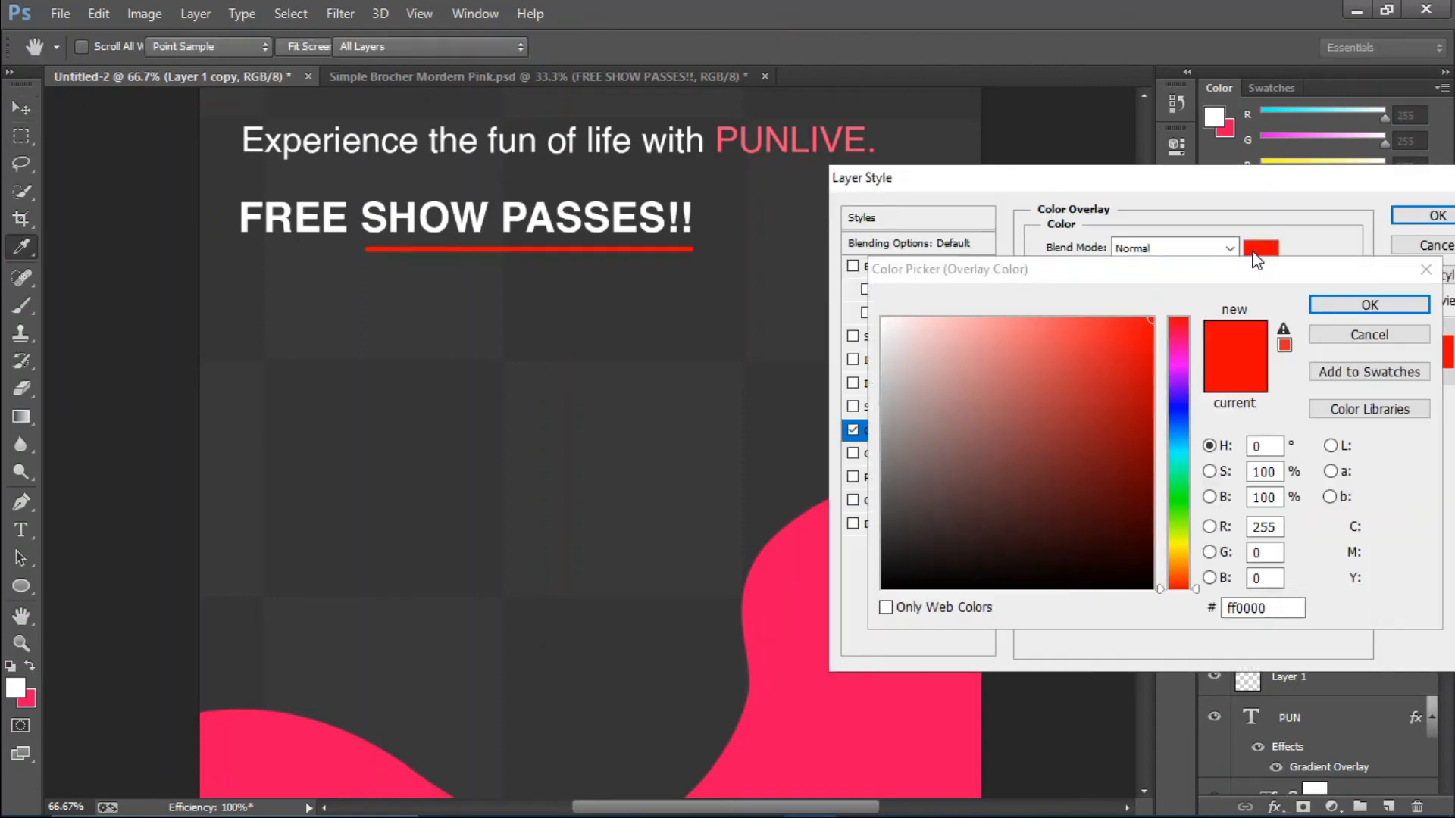
click(806, 640)
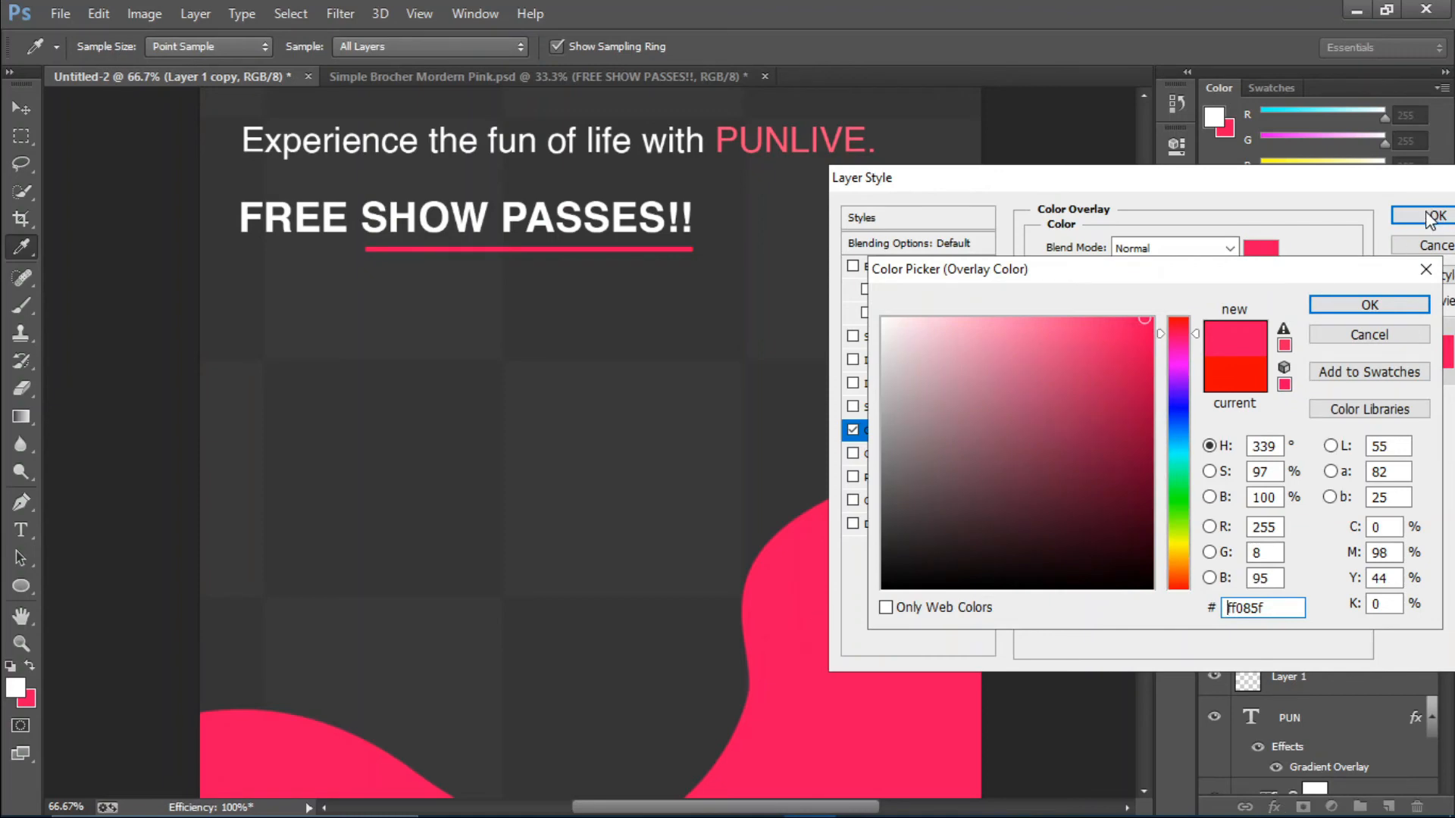
click(1369, 304)
click(1422, 216)
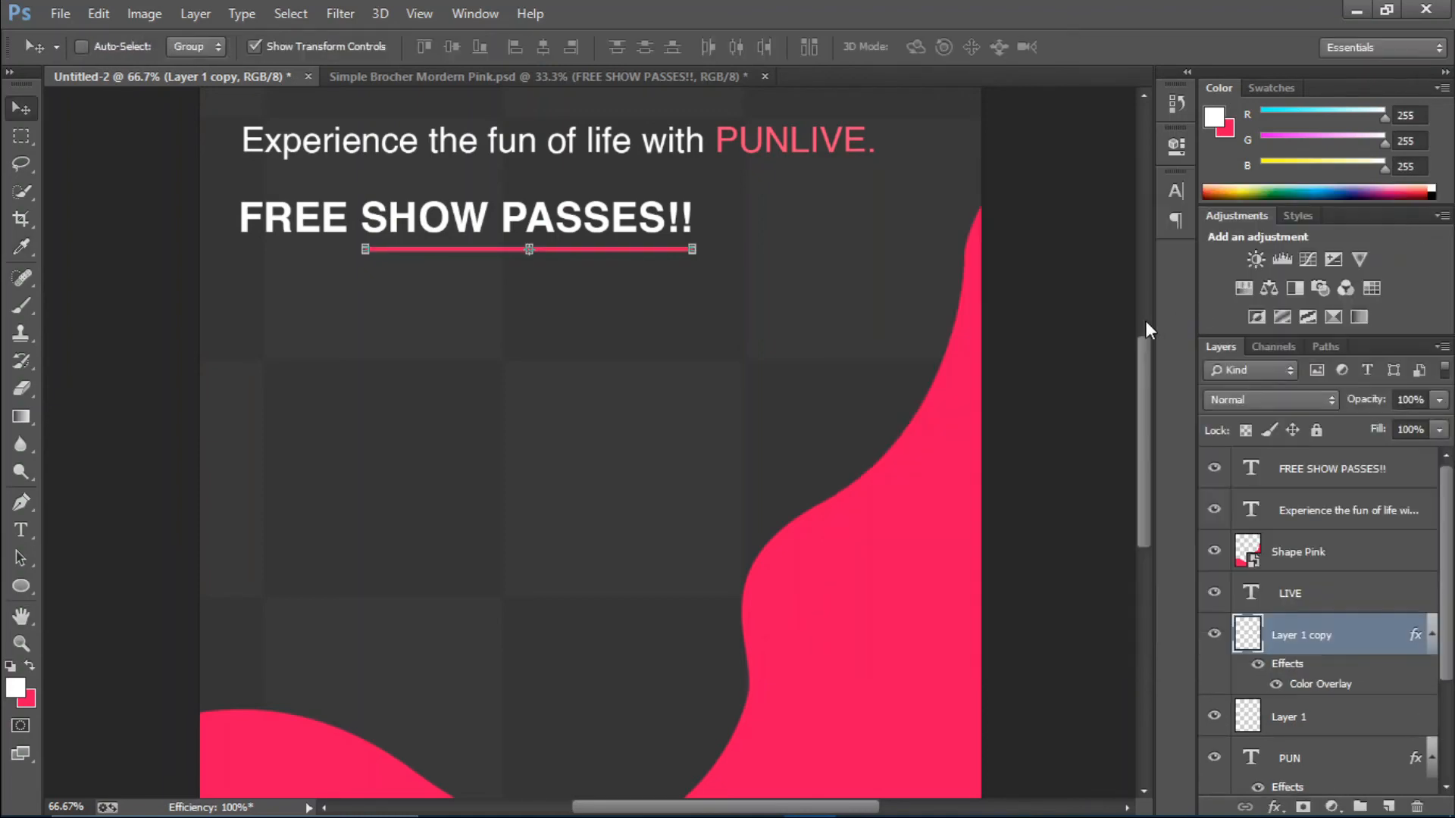
key(ctrl+minus)
key(ctrl+minus)
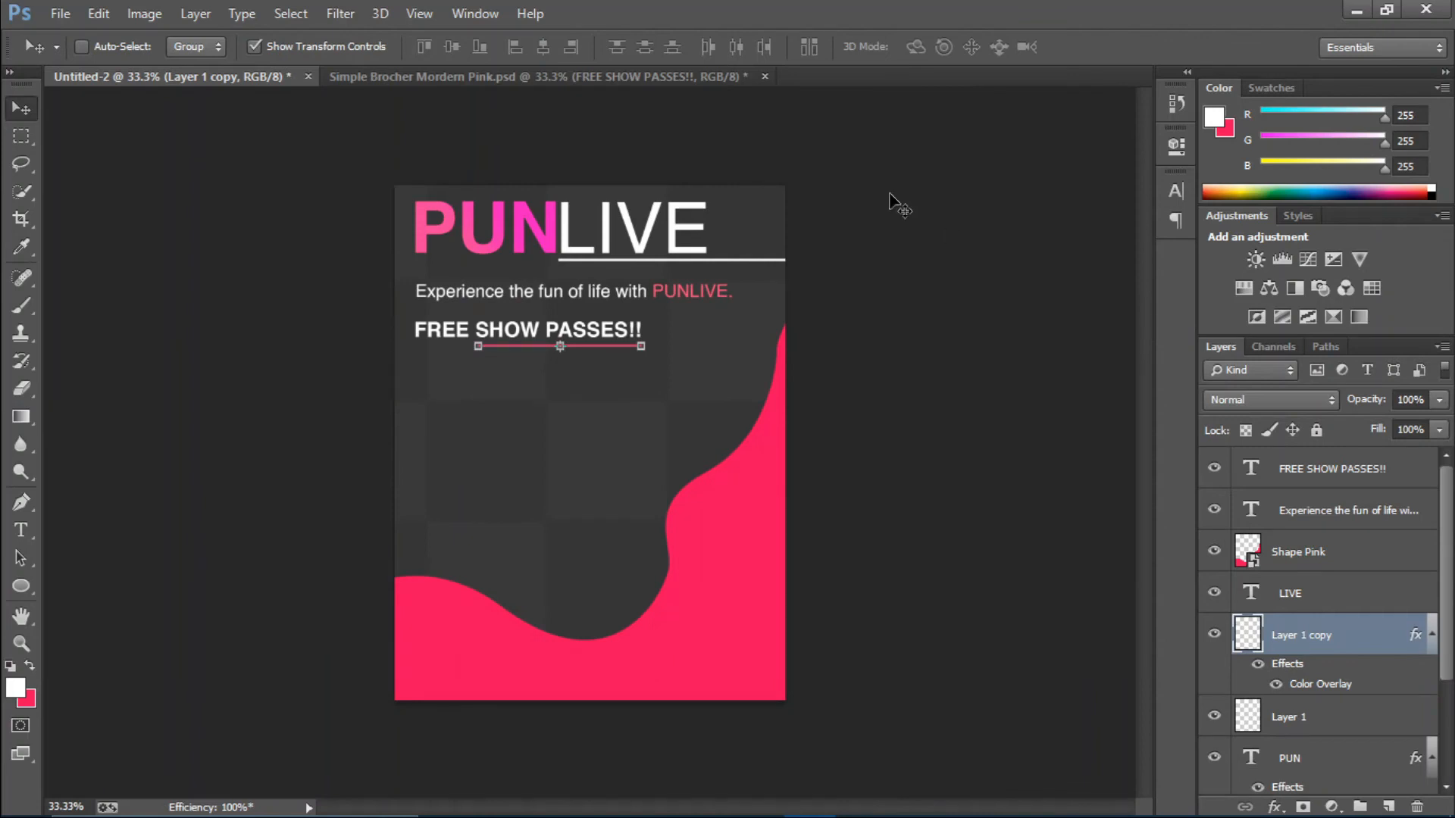
Step: Copy the "The quick brown fox jumps over" paragraph from Simple Brocher Mordern Pink.psd
click(667, 78)
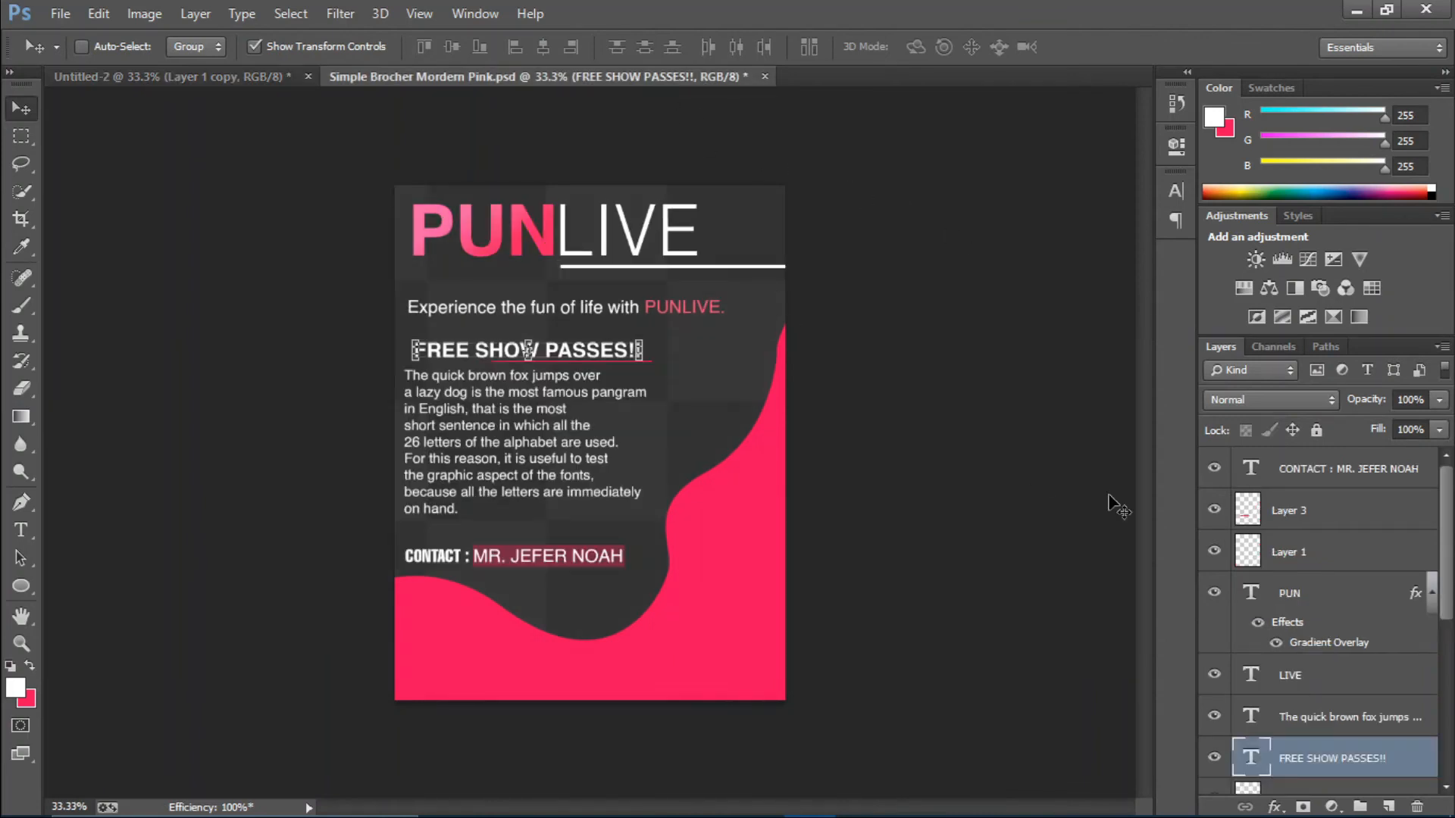
scroll(1319, 640, down, 2)
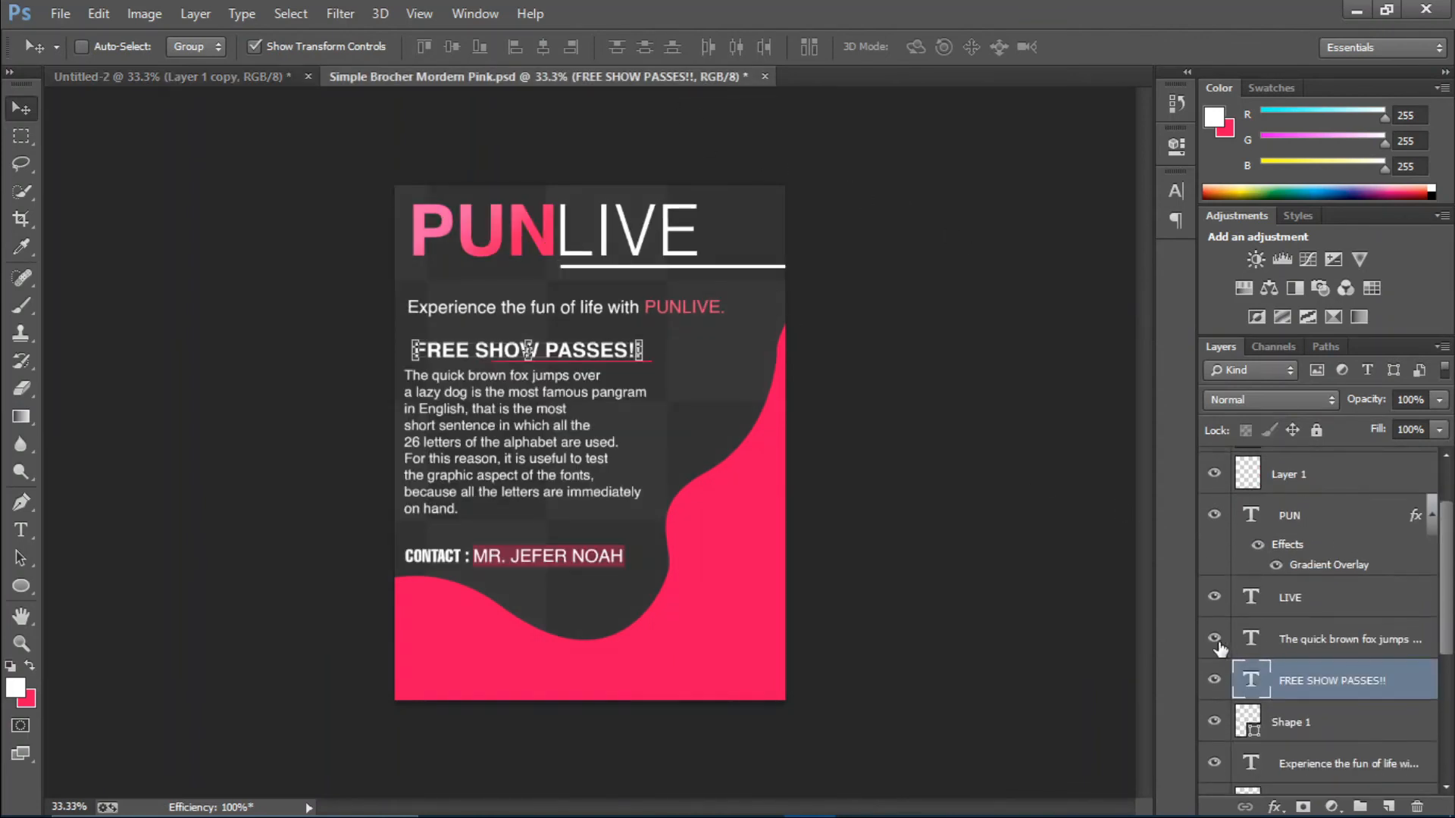
double_click(1252, 640)
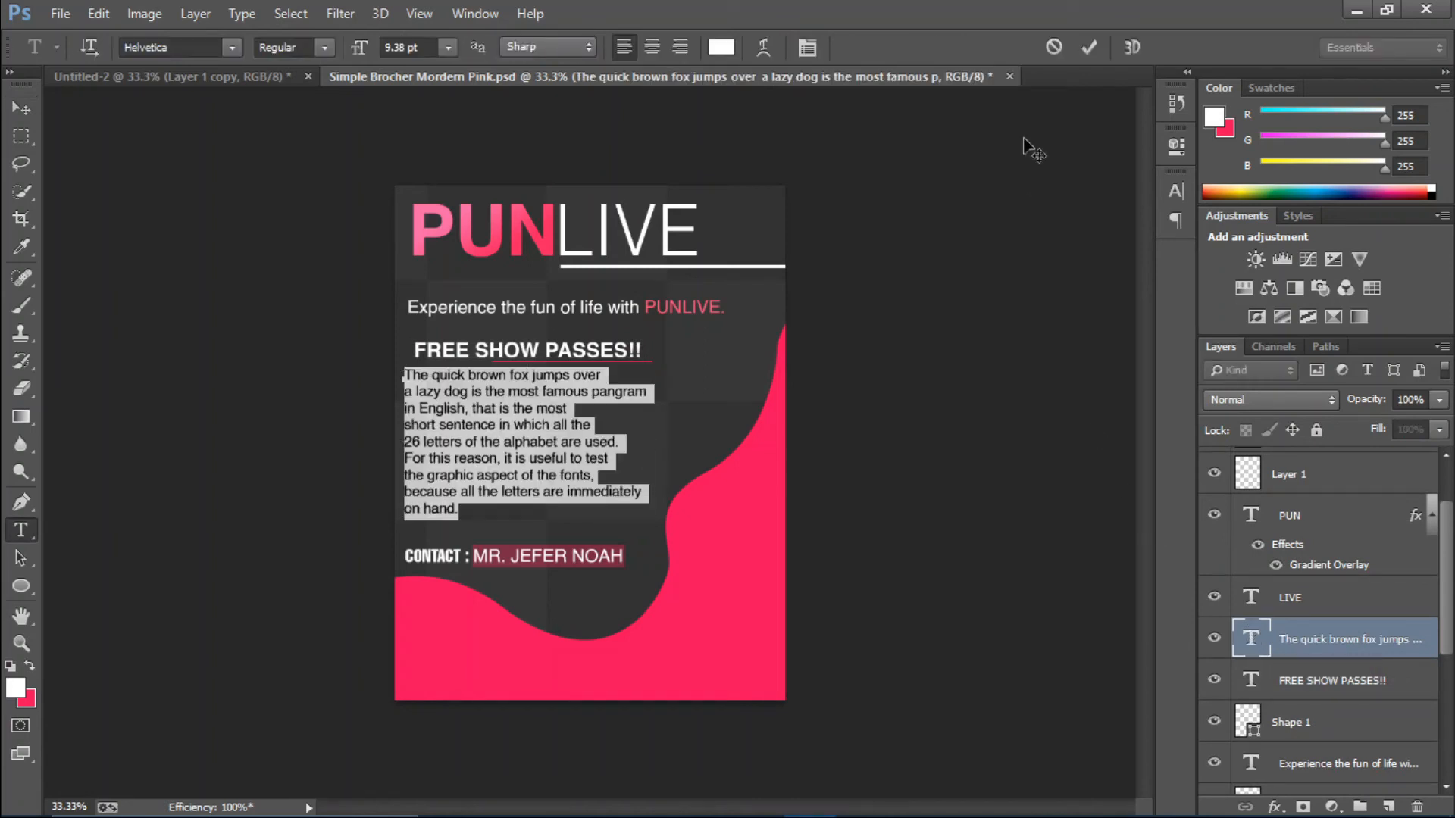
click(1088, 45)
key(v)
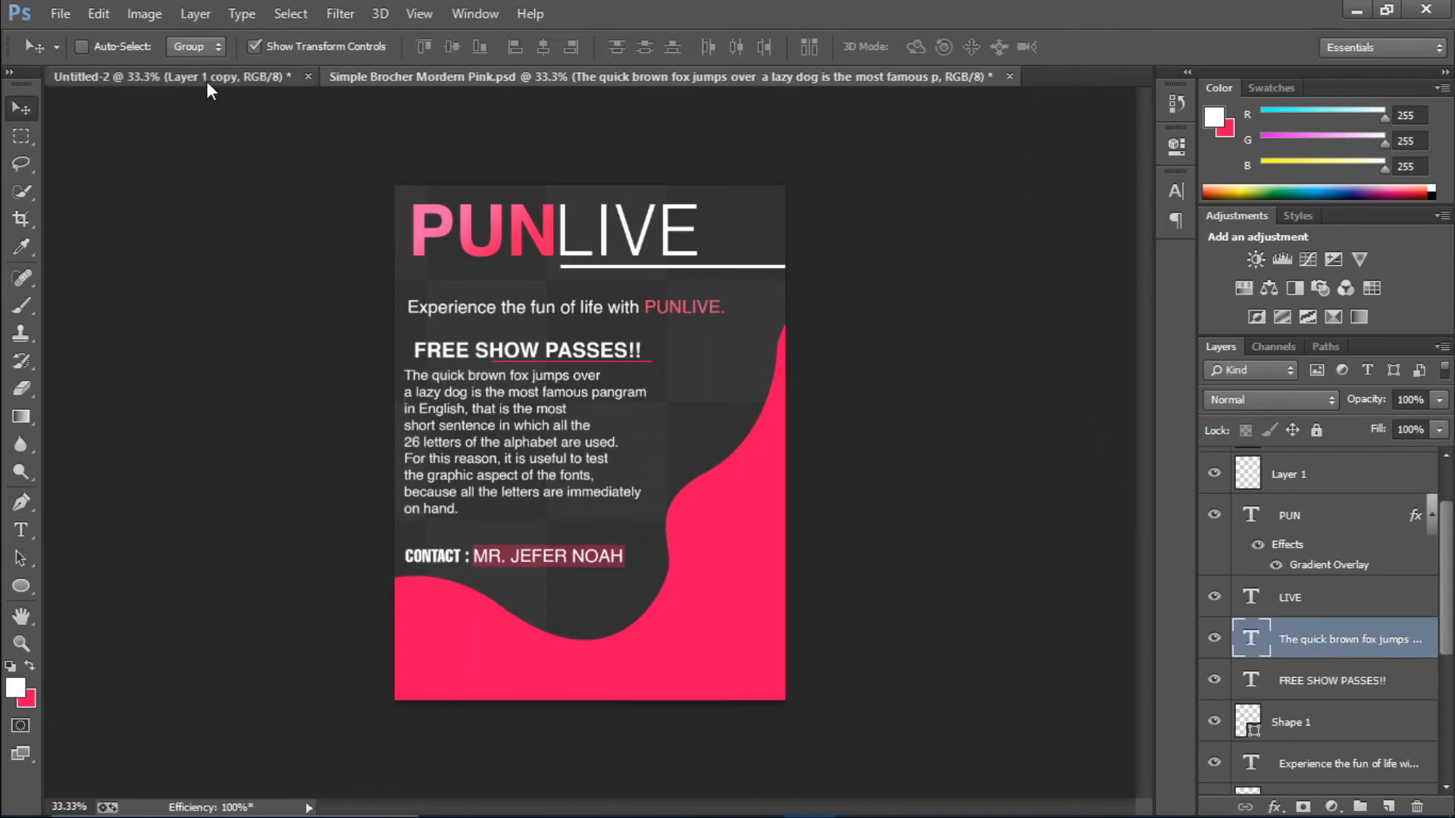
Step: Paste the quick brown fox paragraph into Untitled-2 and move it directly below the underlined FREE SHOW PASSES!! heading
click(206, 79)
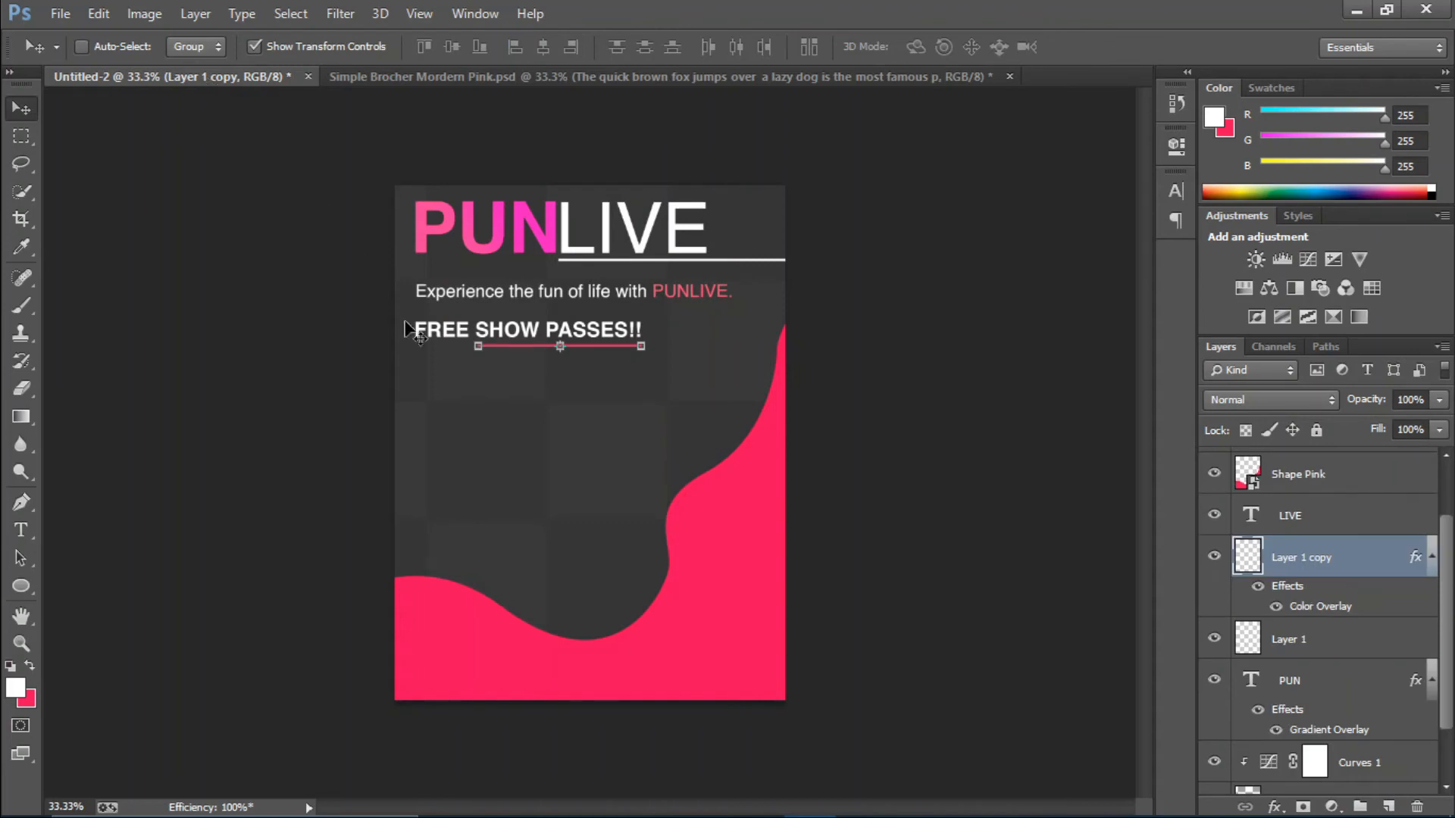
key(t)
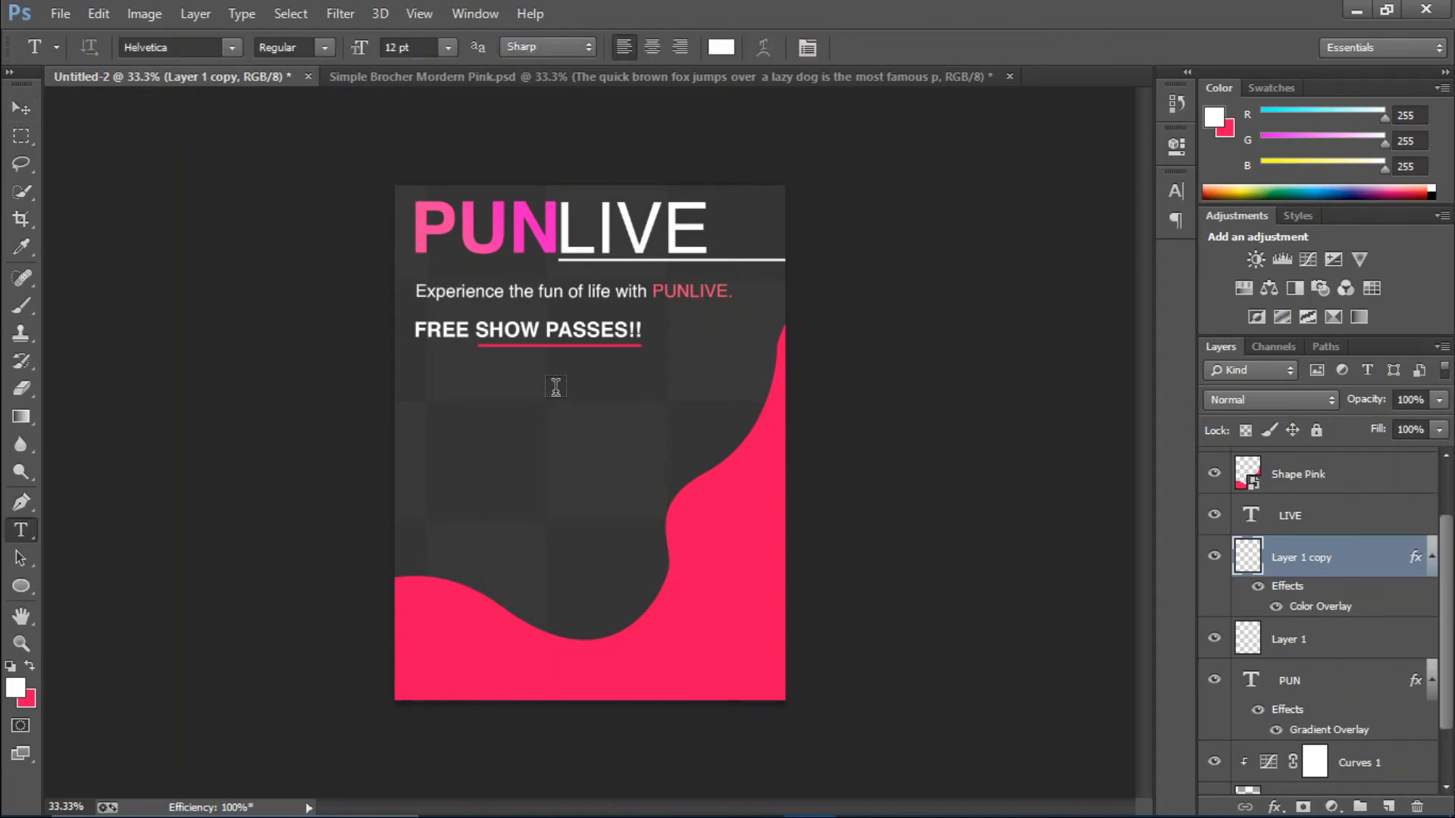
click(468, 400)
key(ctrl+v)
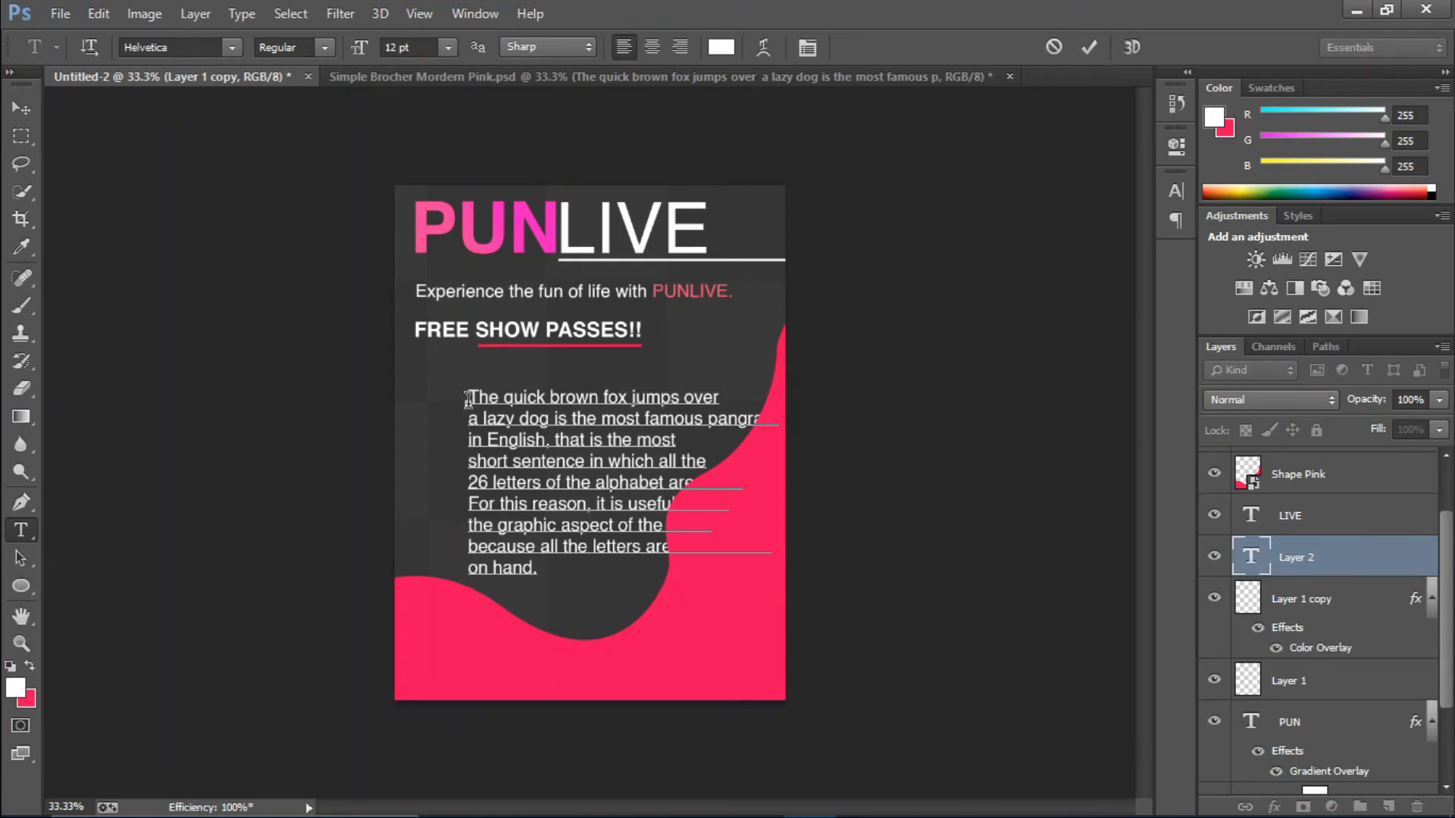
click(1085, 48)
key(v)
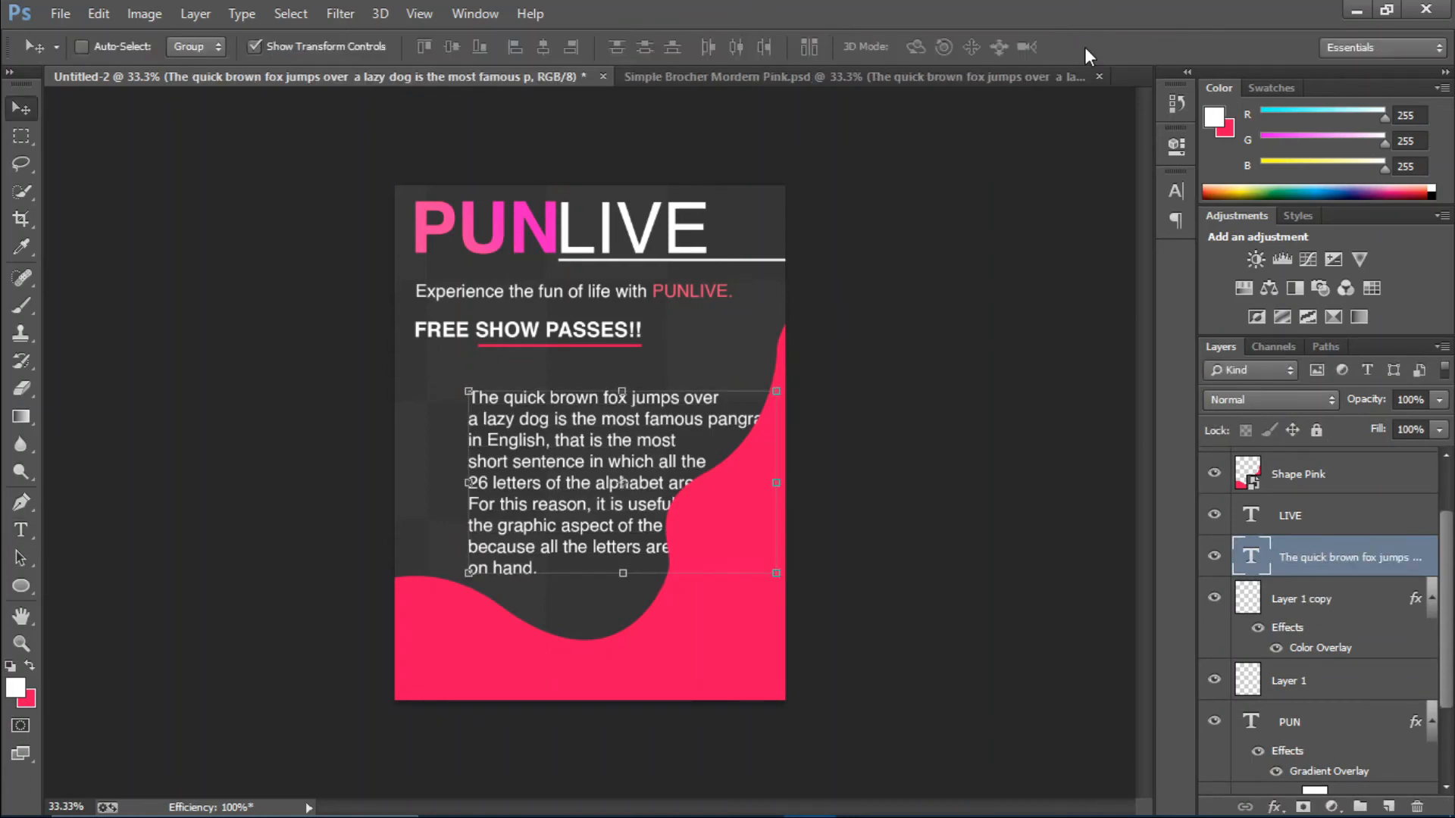
drag(615, 440, 555, 407)
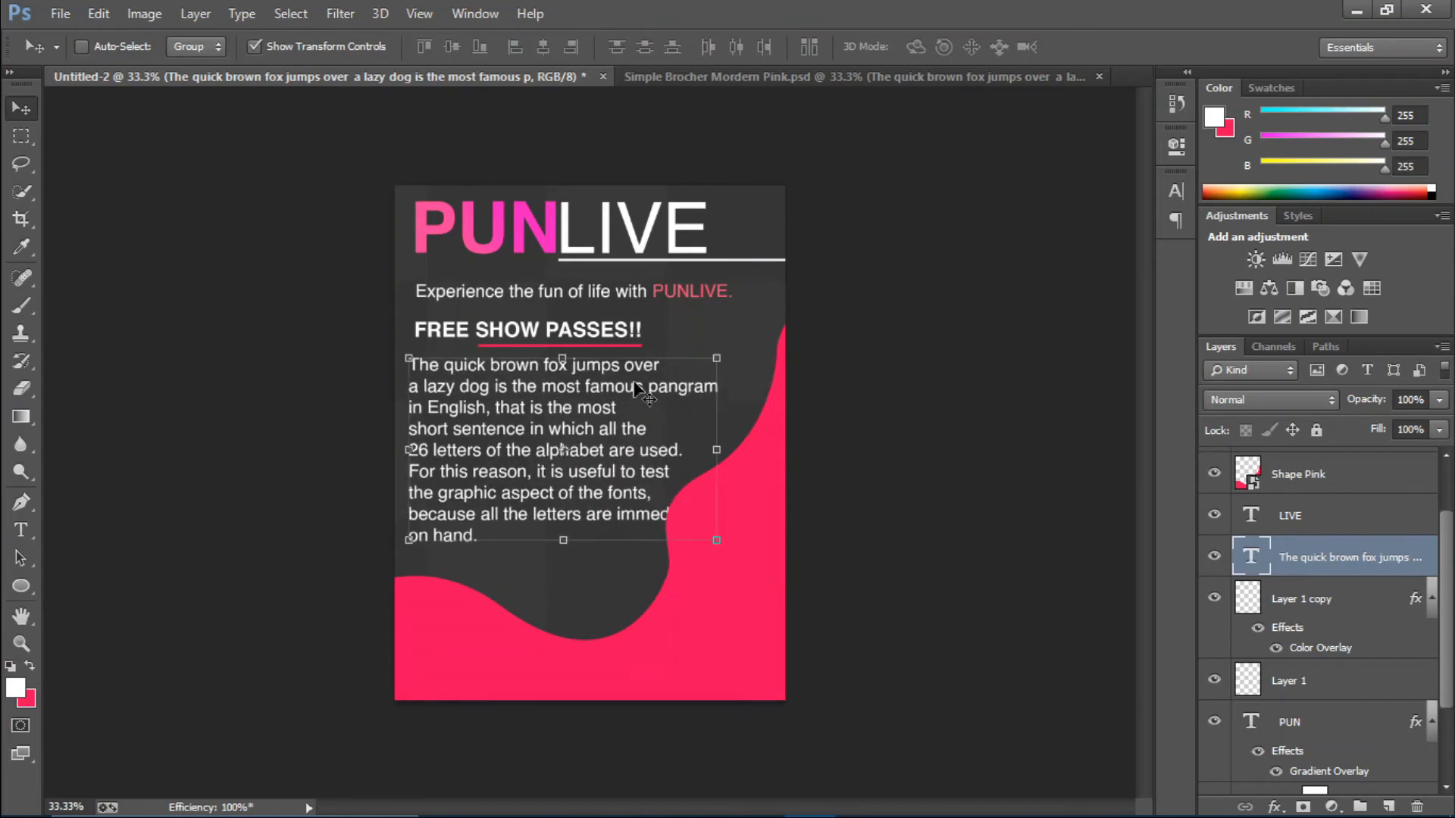
Step: Scale the quick brown fox paragraph down to 9.6 pt text and place it just below the underlined heading, clear of the pink wave
click(716, 350)
drag(662, 377, 664, 388)
drag(576, 438, 576, 410)
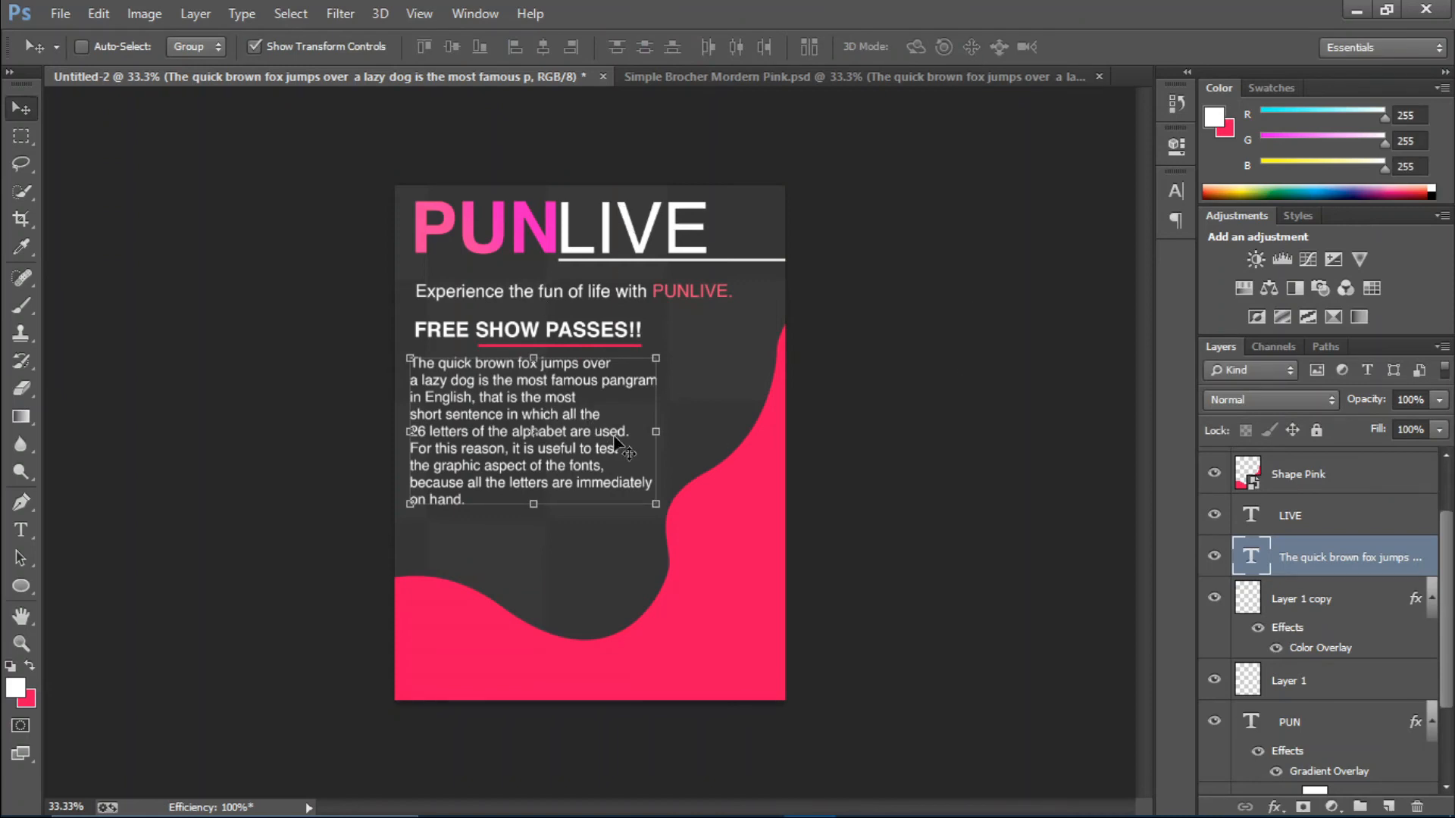
Step: Copy the text of the CONTACT line from Simple Brocher Mordern Pink.psd
click(680, 79)
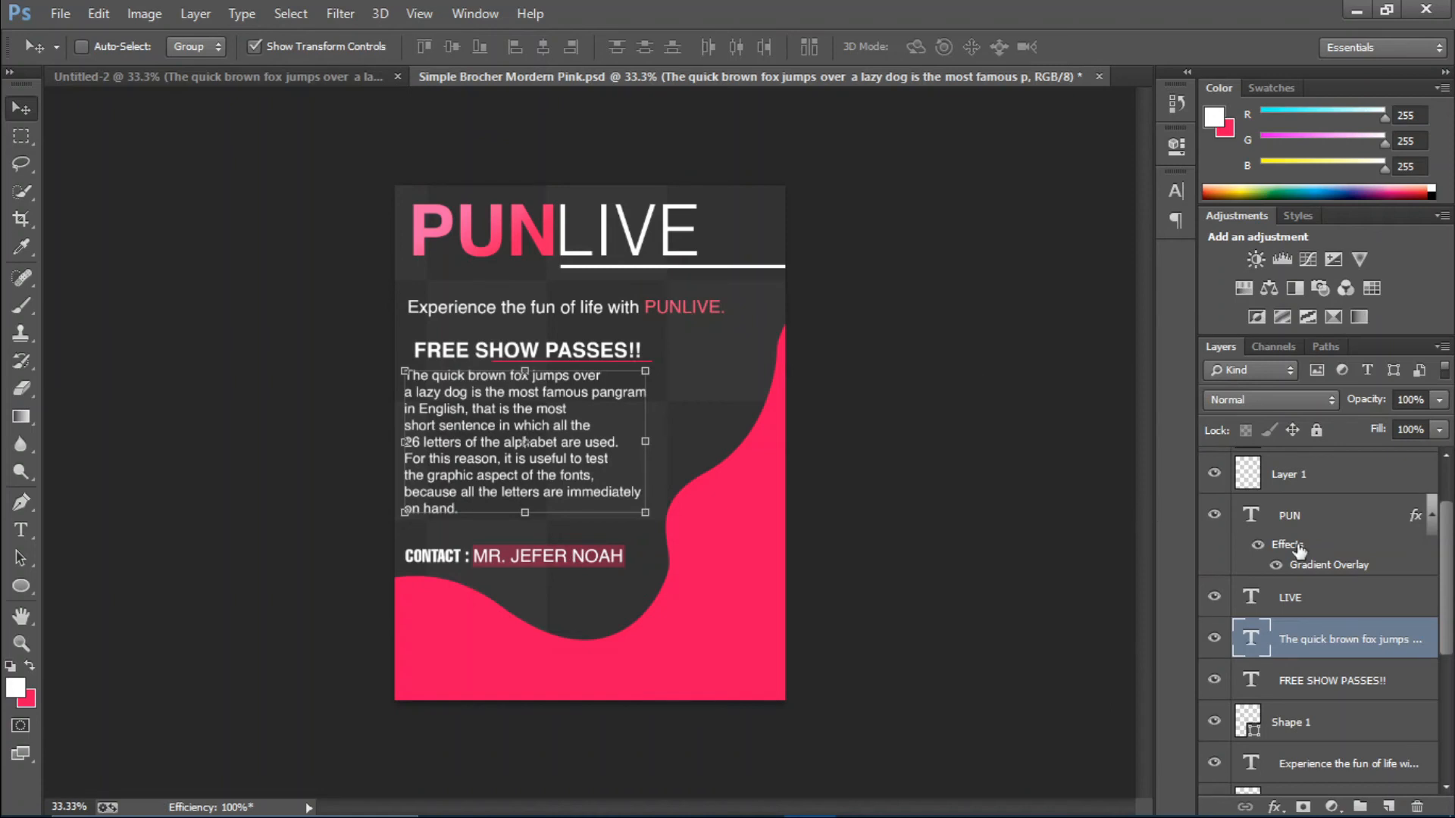
drag(1450, 606, 1447, 557)
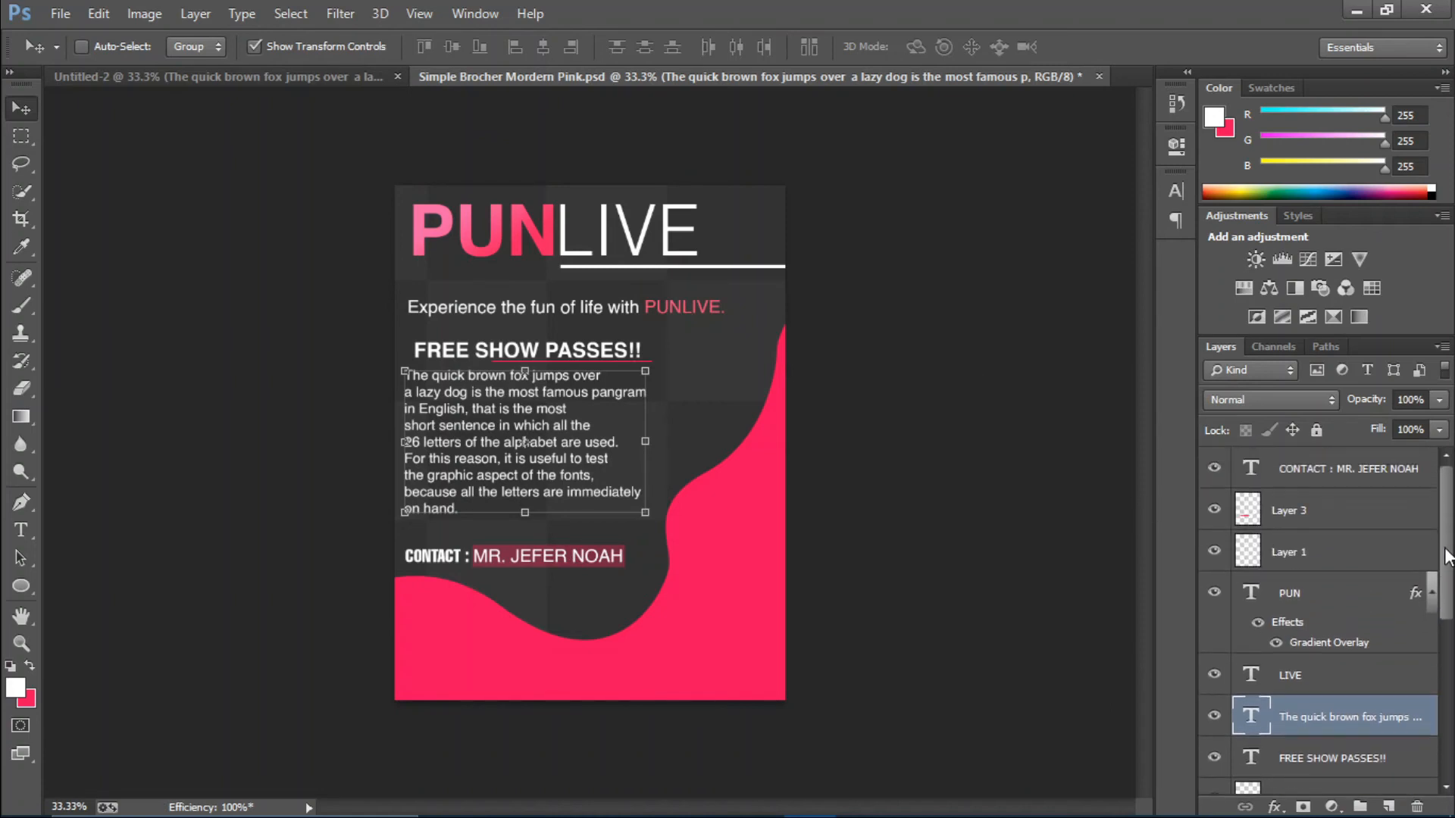
double_click(1252, 468)
key(ctrl+c)
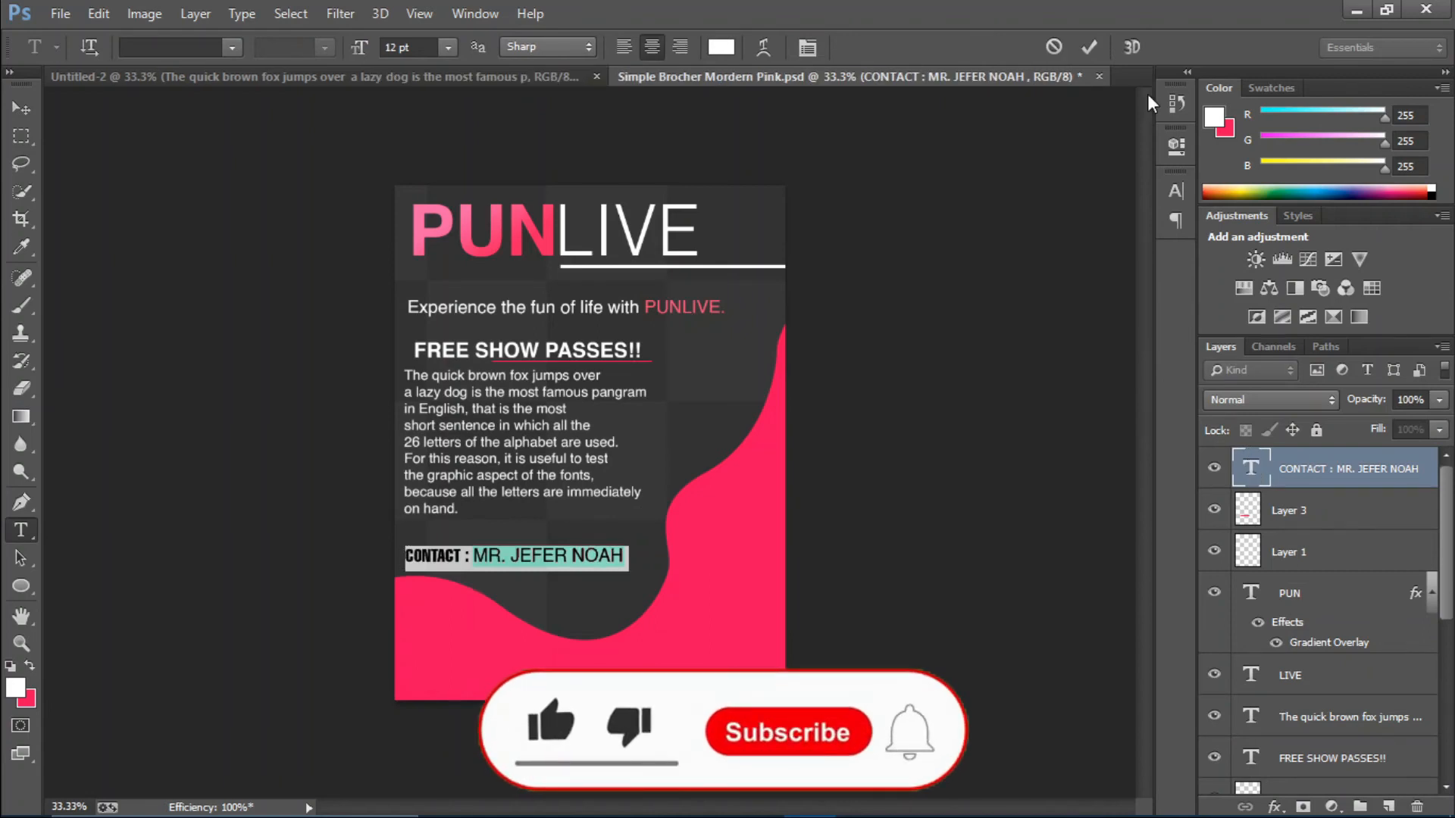
click(1088, 47)
key(v)
Step: Paste the CONTACT line as a new text layer in Untitled-2 and place it below the paragraph, aligned with its left edge
click(497, 79)
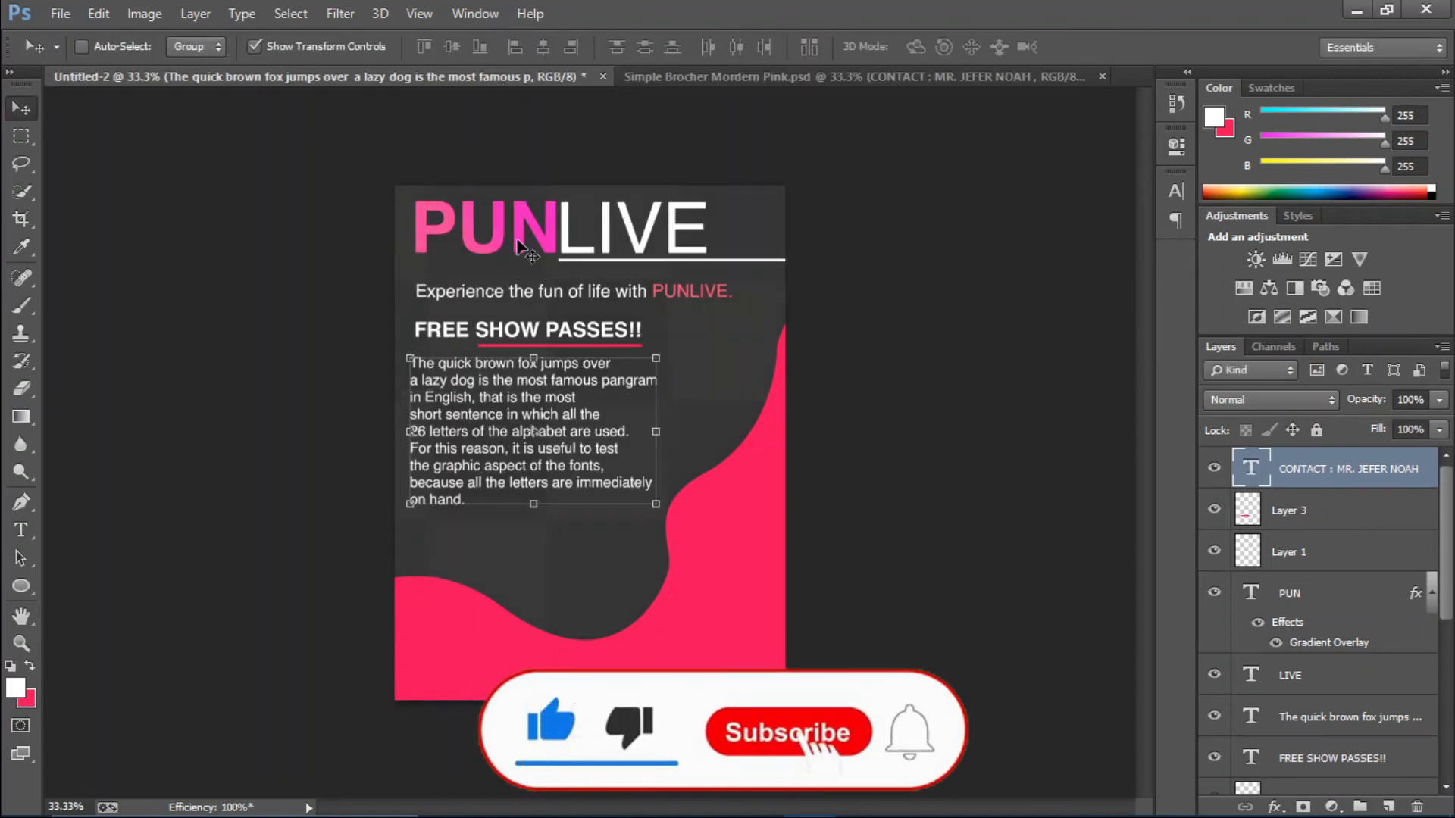
key(t)
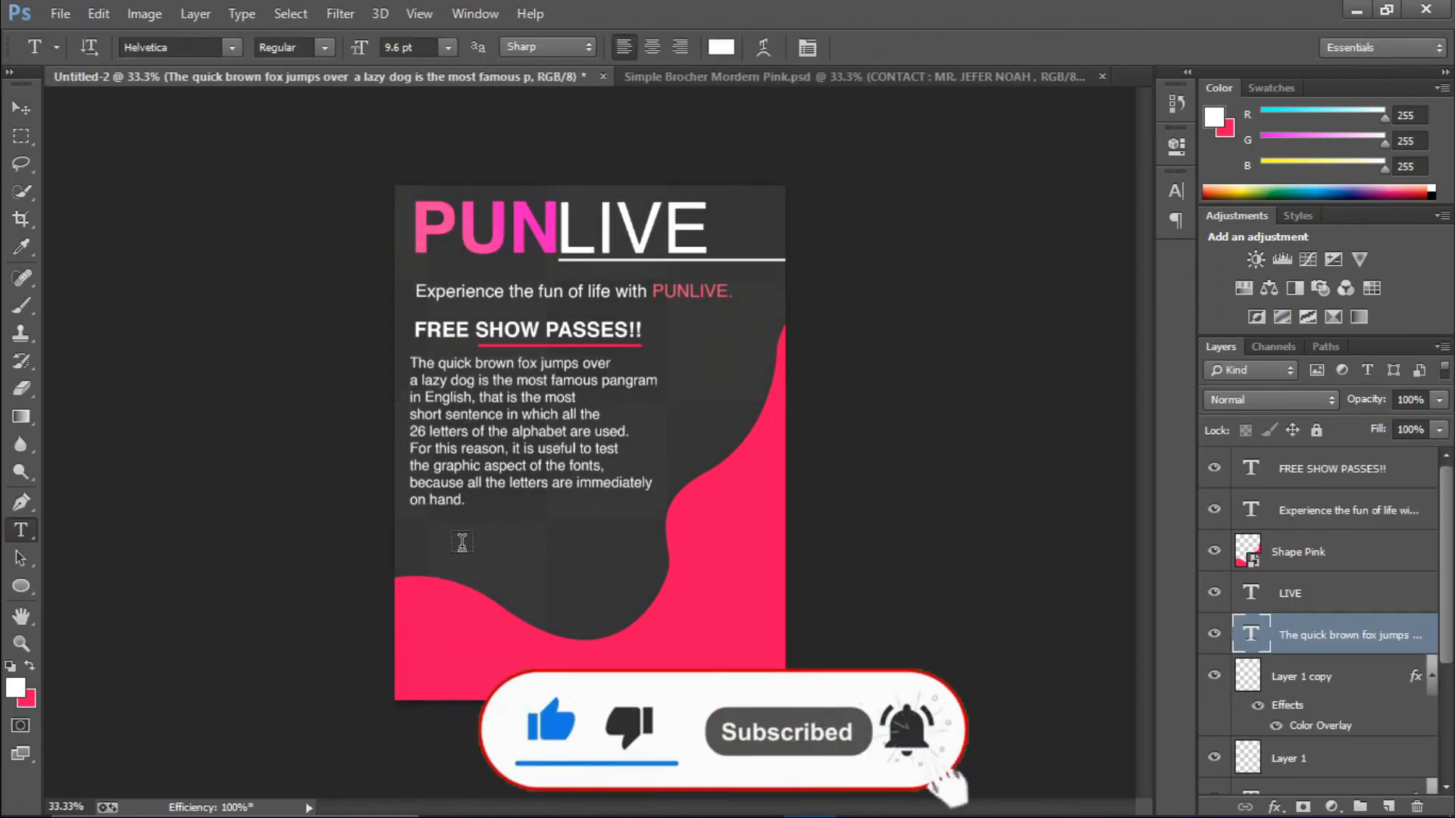
click(425, 537)
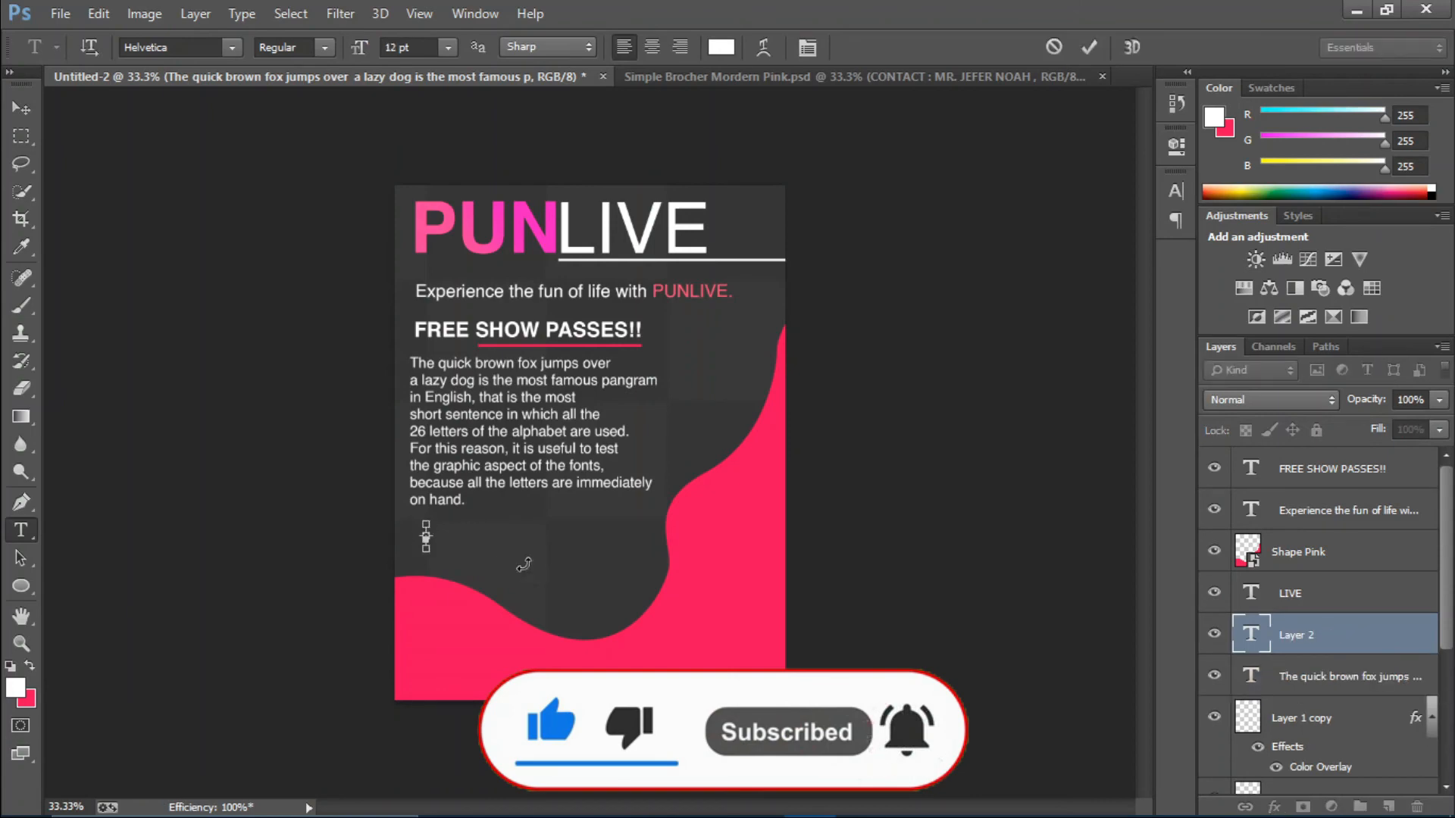
key(ctrl+v)
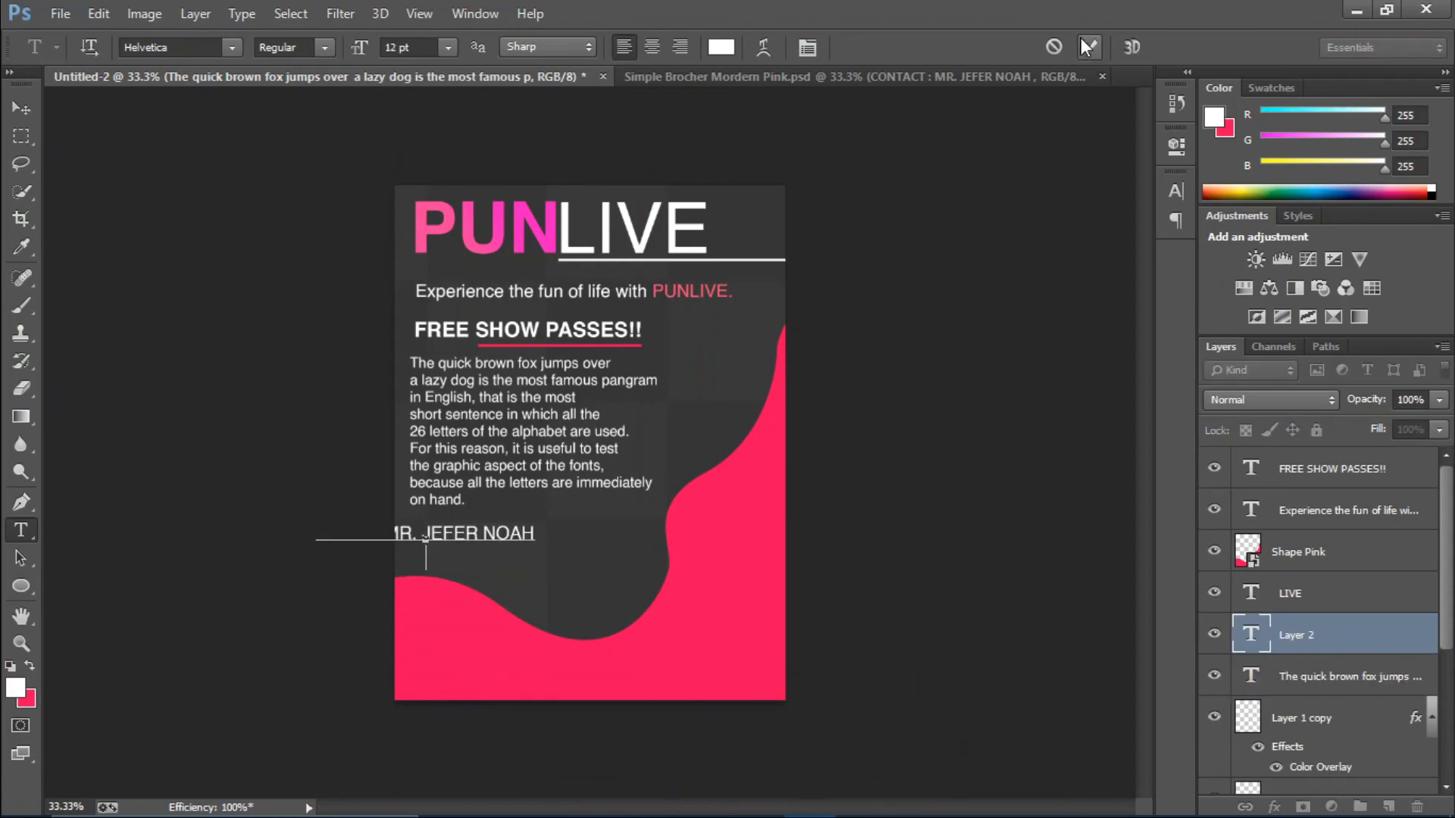
click(1086, 46)
key(v)
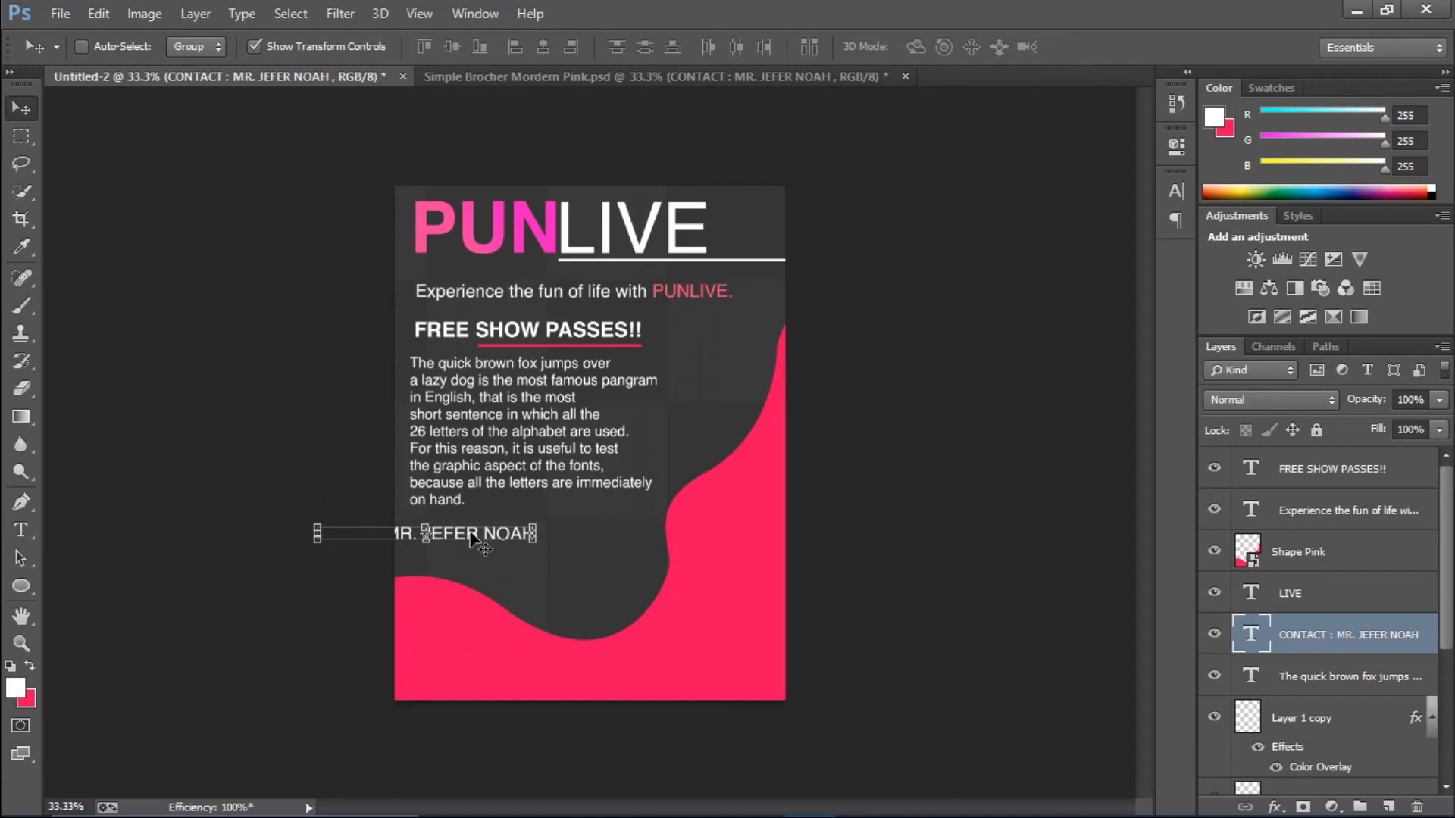
drag(469, 533, 561, 538)
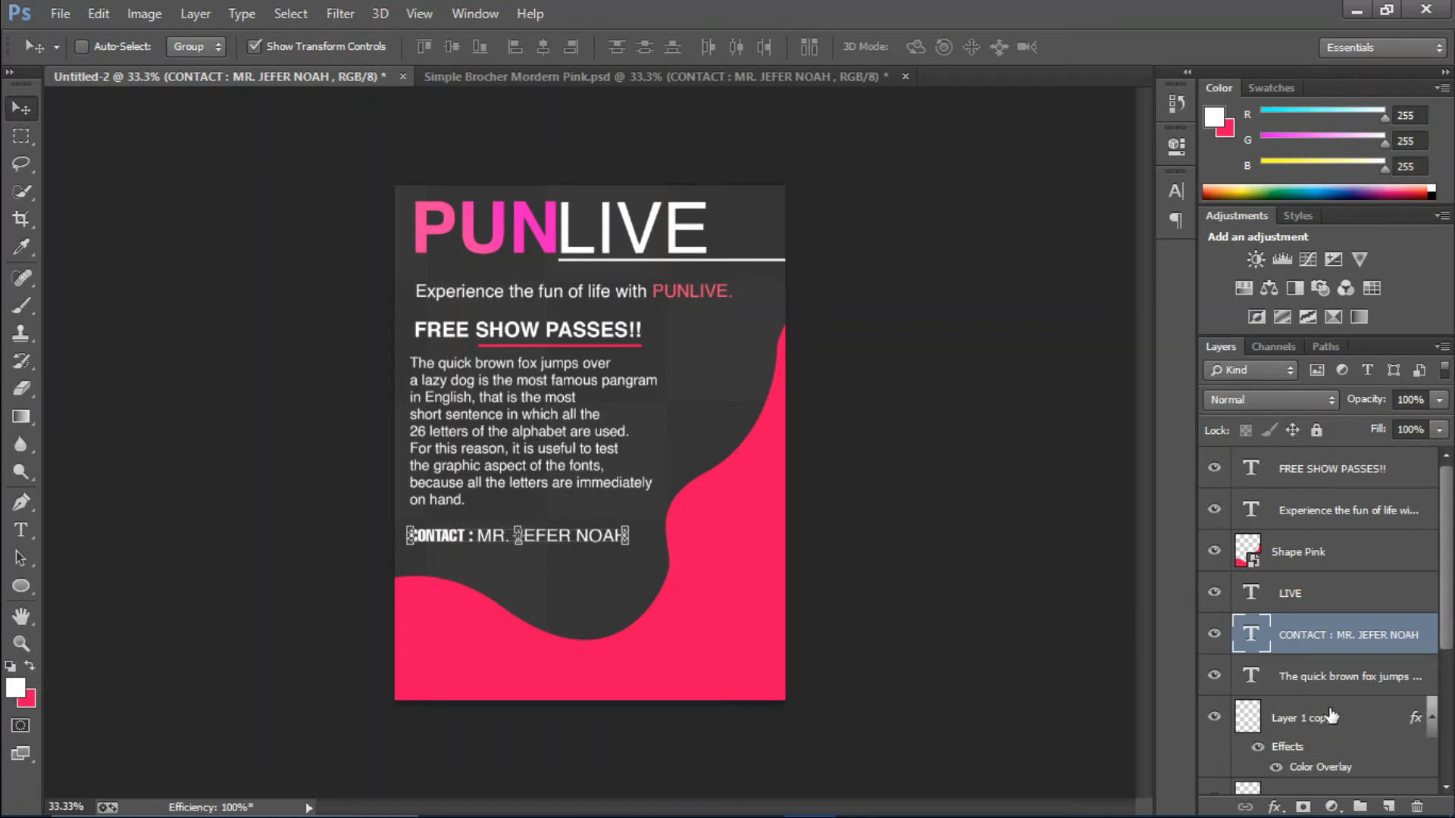
Step: On a new layer, draw a rectangular selection around the contact's name, fill it with pink ff085f and deselect
click(1388, 806)
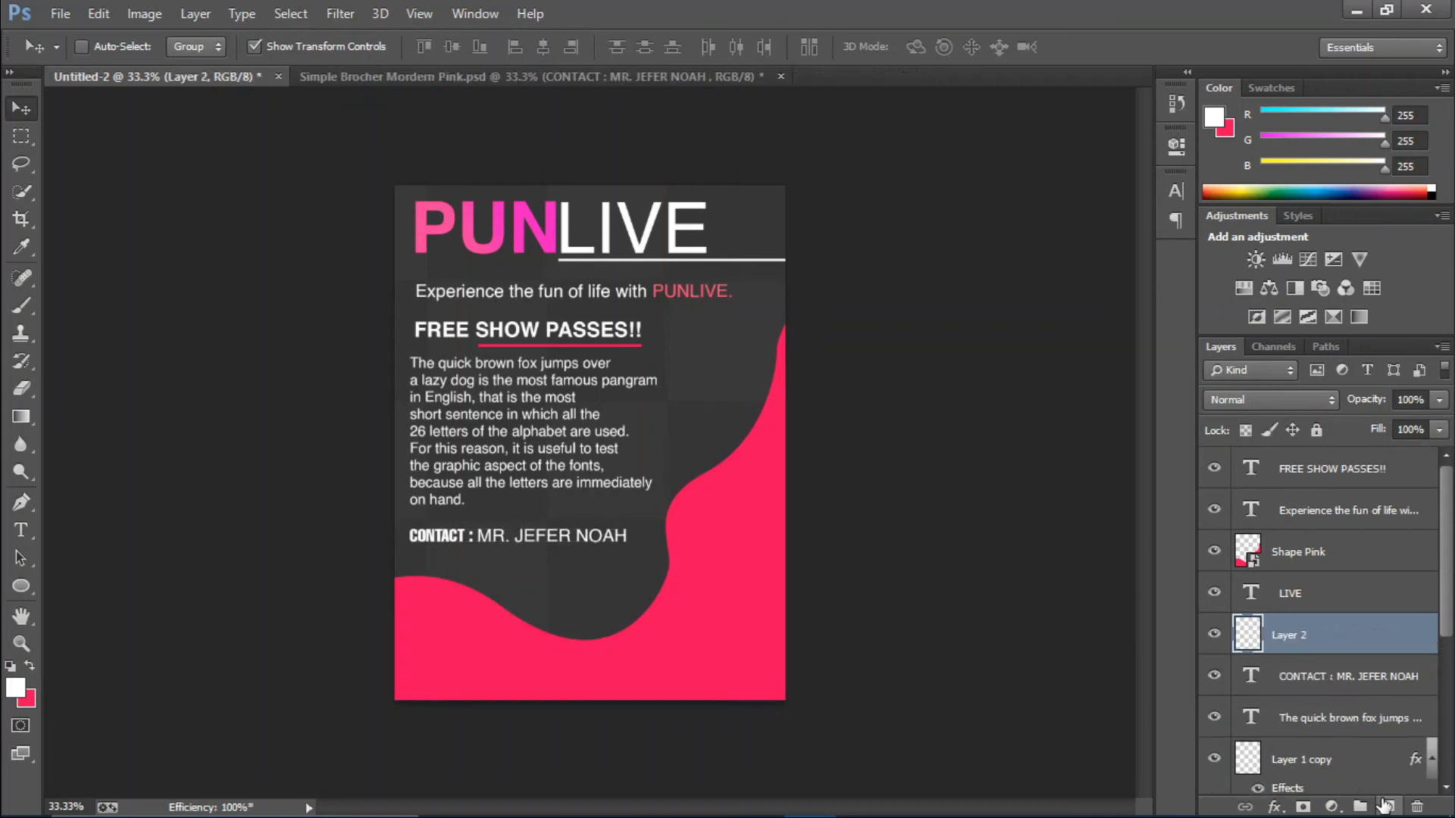
click(23, 136)
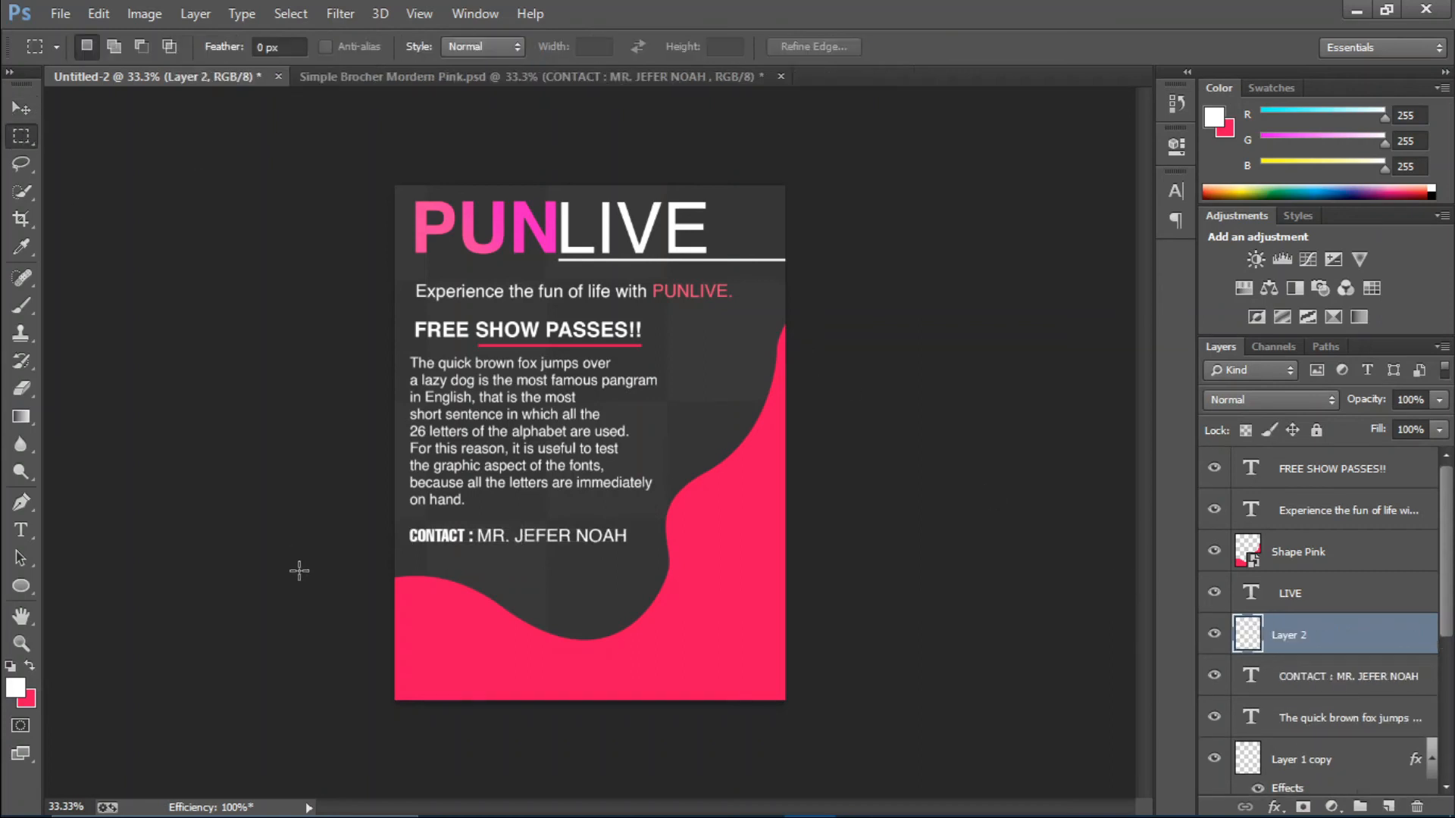
drag(475, 525, 634, 549)
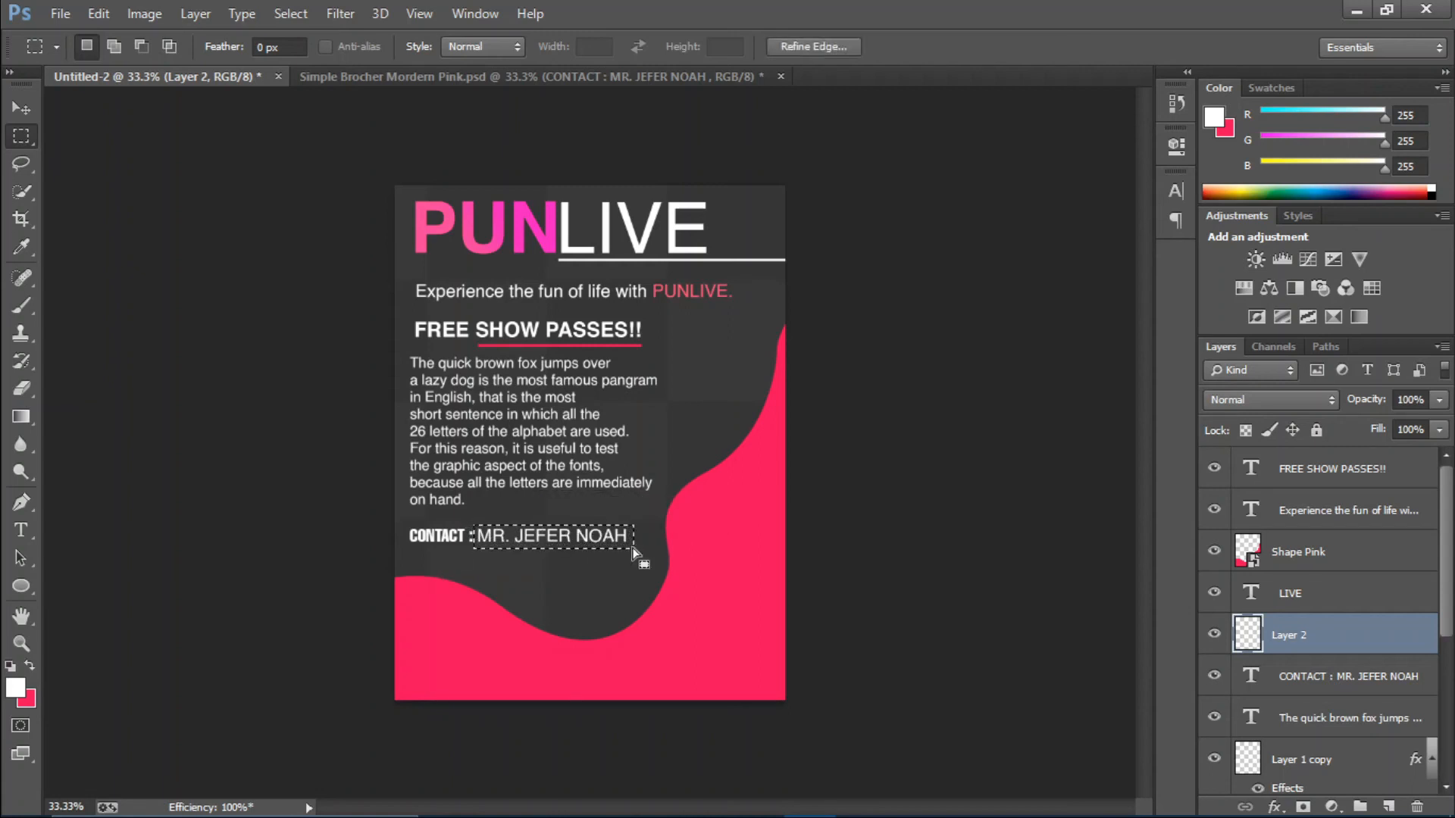
click(30, 666)
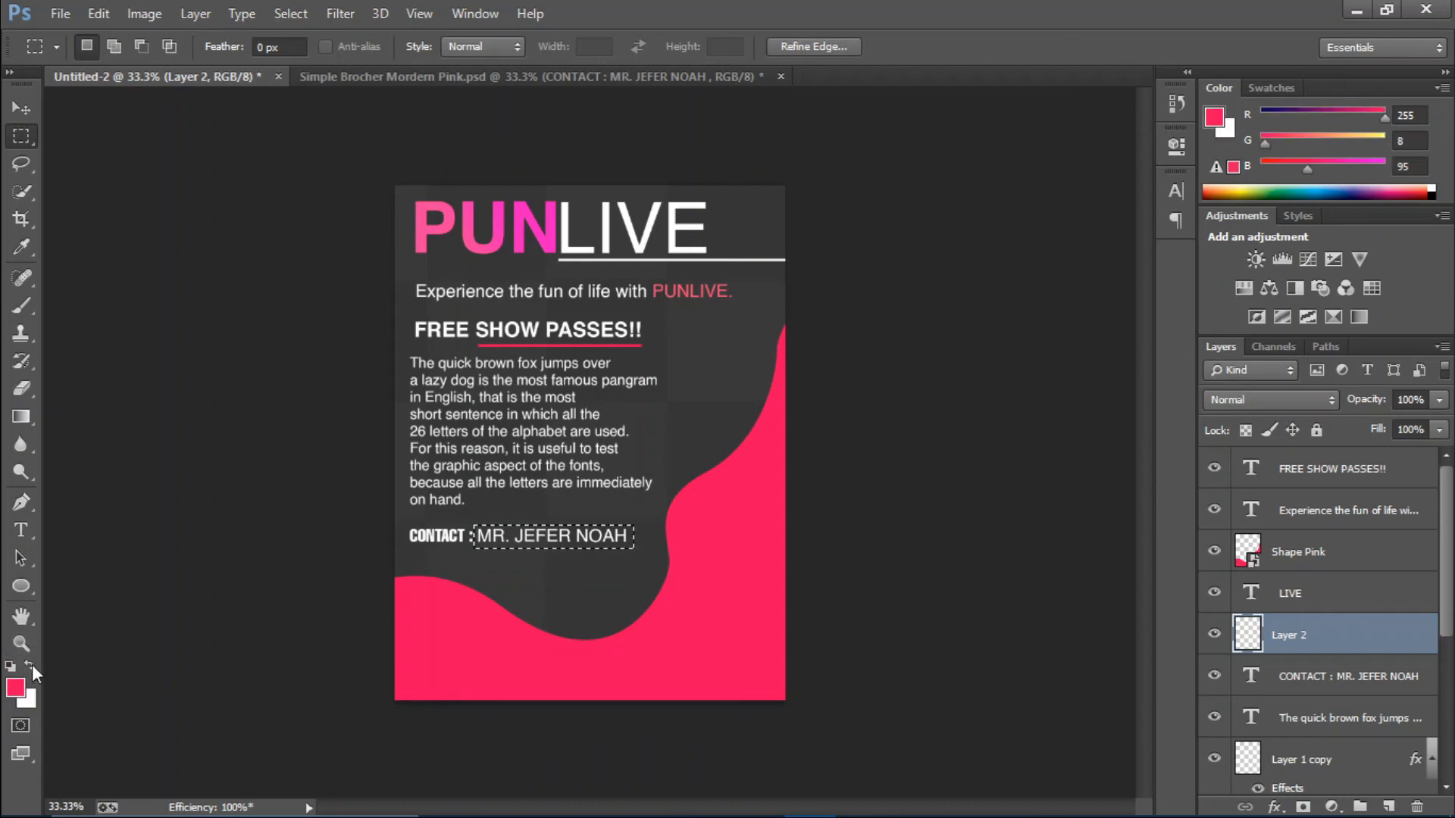
key(alt+BackSpace)
key(ctrl+d)
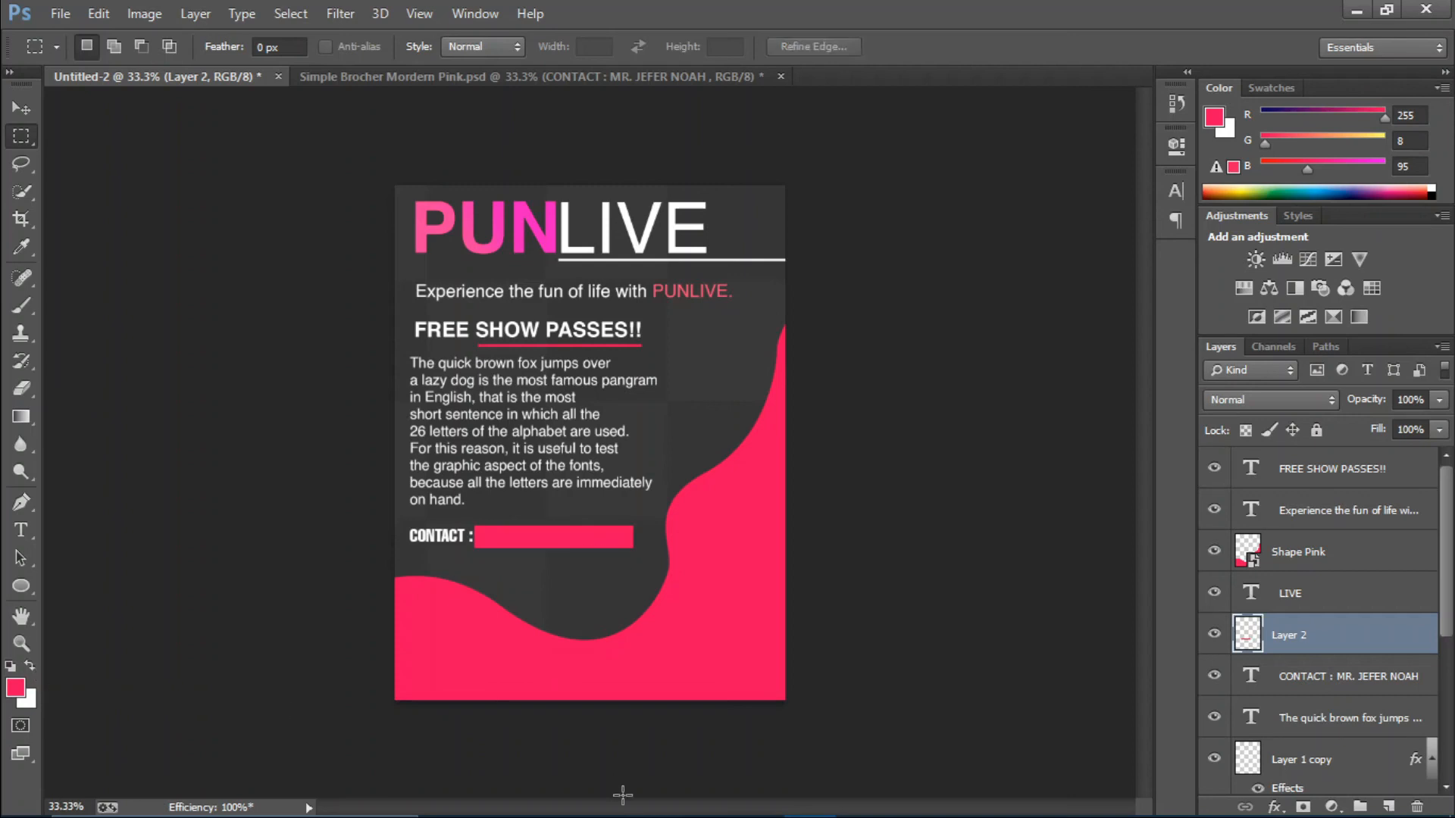
Step: Place the pink rectangle's layer beneath the CONTACT text layer and lower its opacity to 34%
drag(1382, 648, 1391, 712)
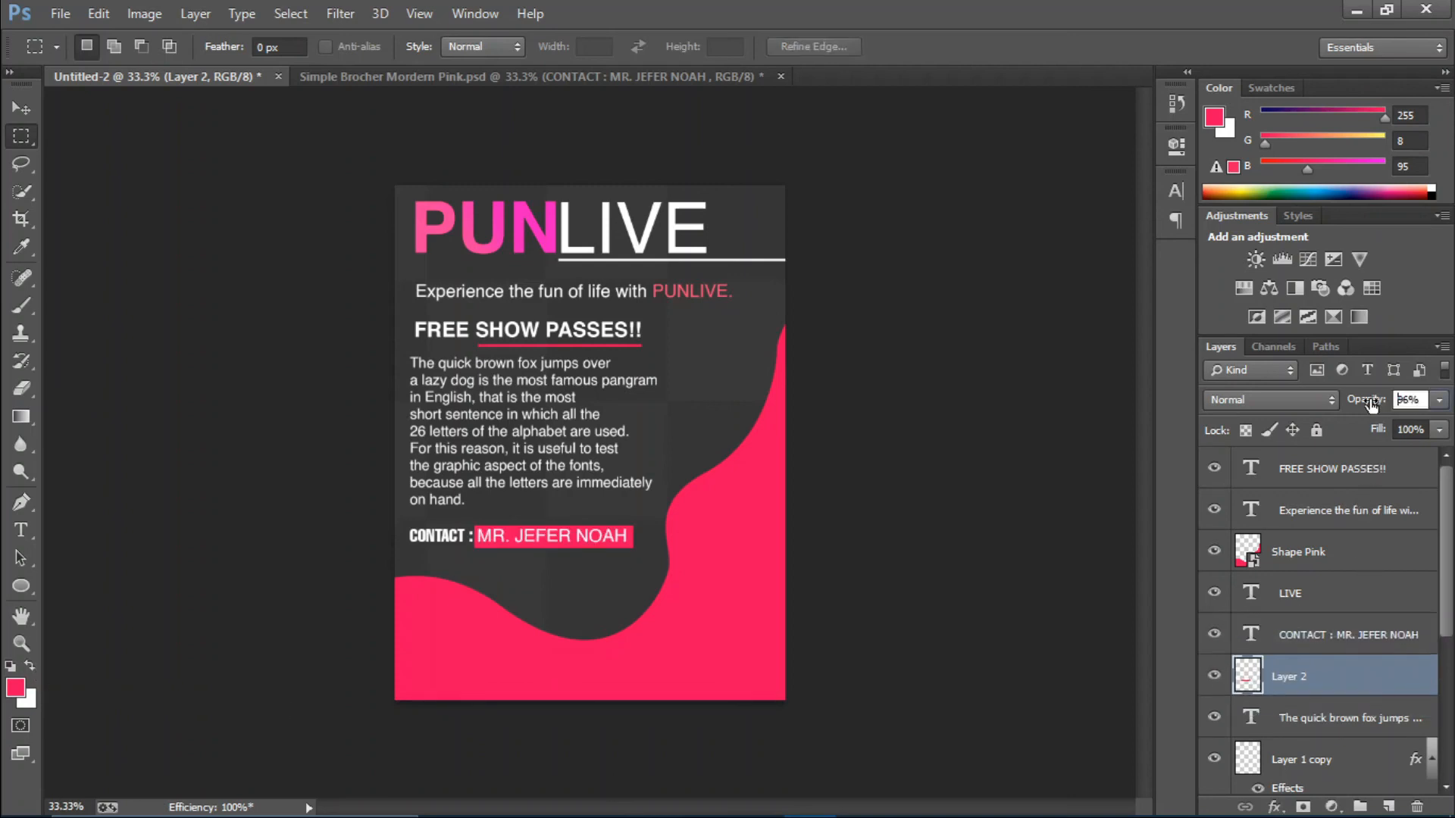
drag(1371, 405, 1305, 407)
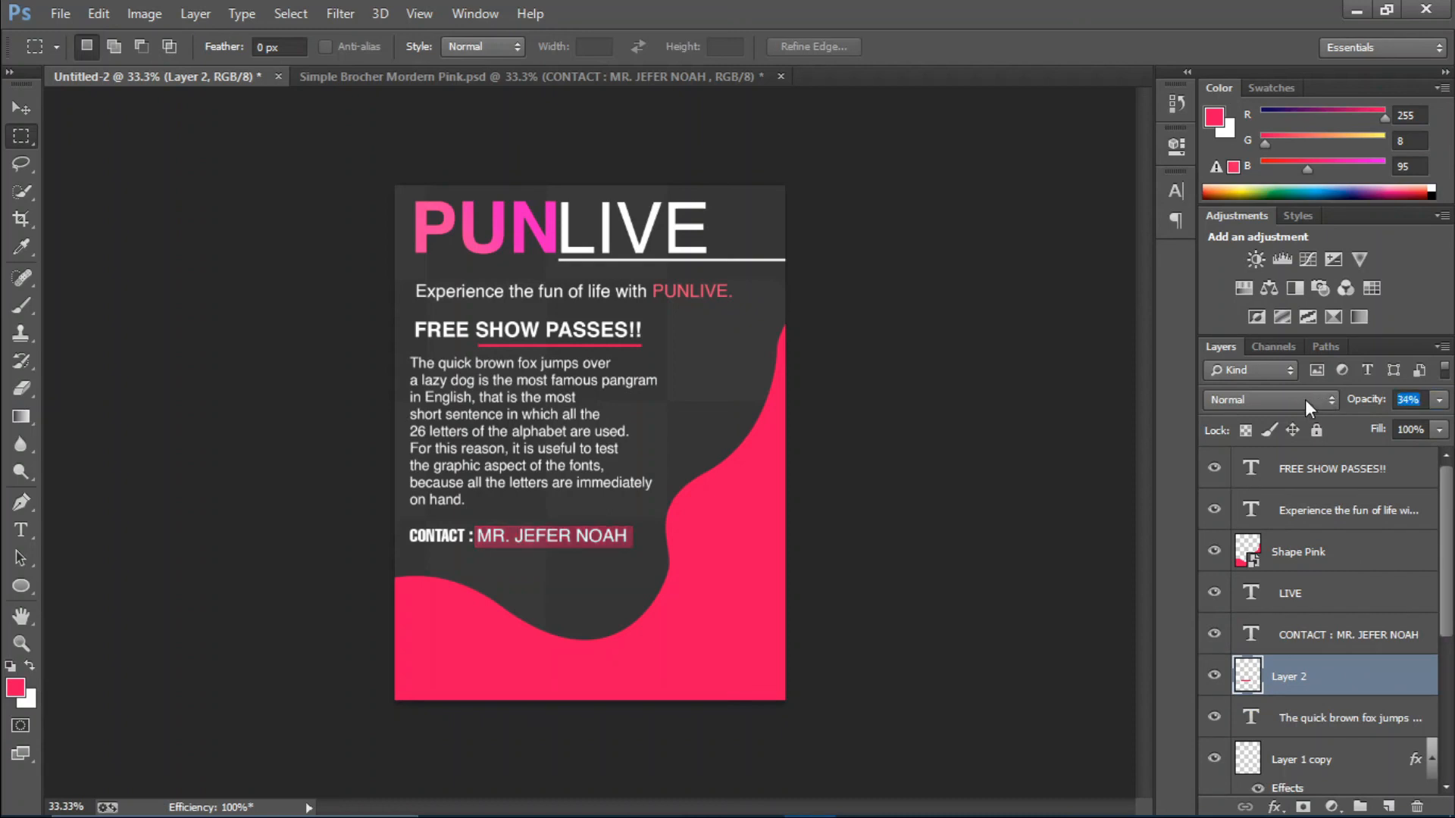
key(v)
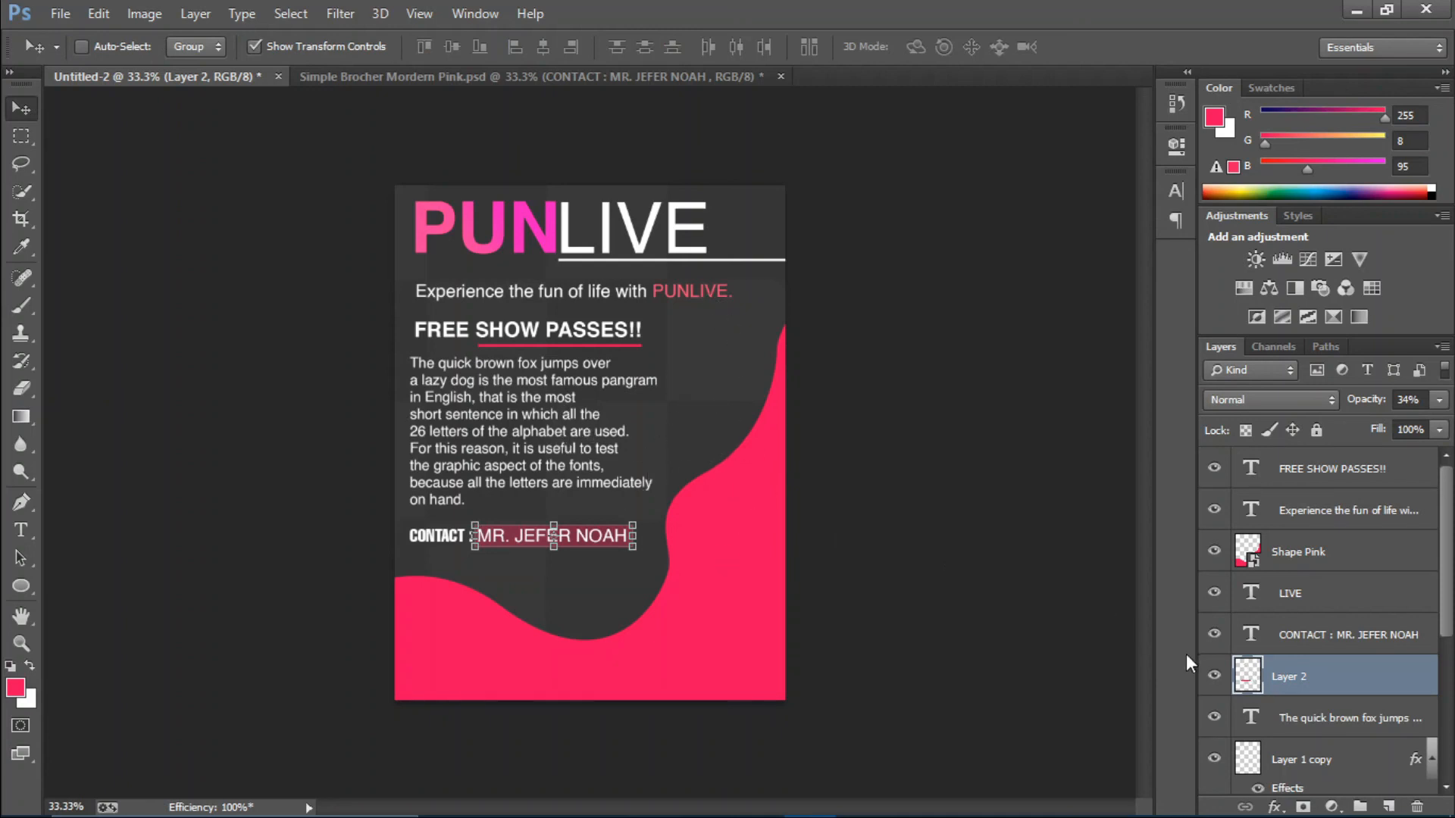
Step: Load the contact highlight's outline as a selection, try filling it with white, and refill it with pink
ctrl+click(1243, 681)
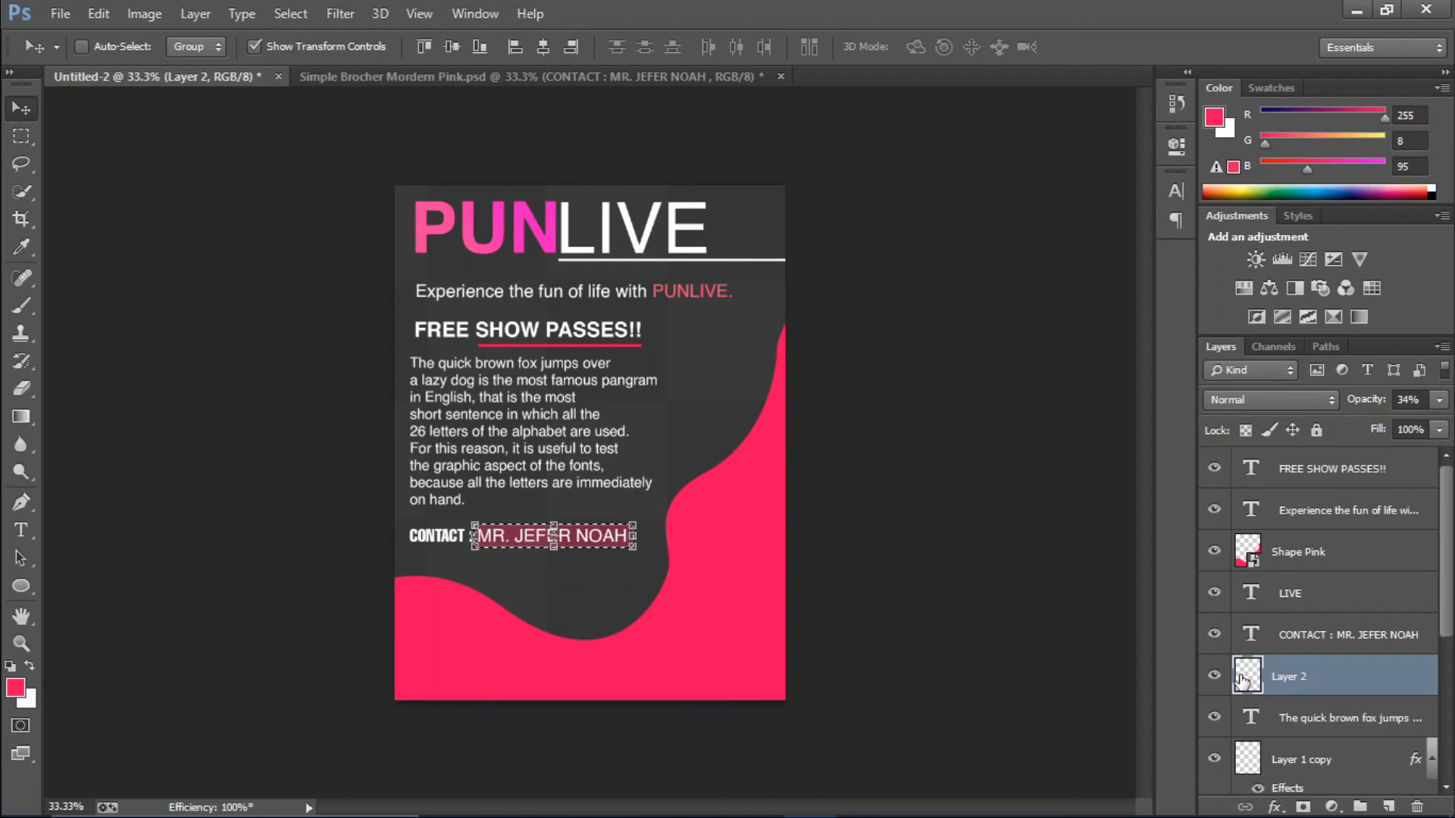
click(30, 665)
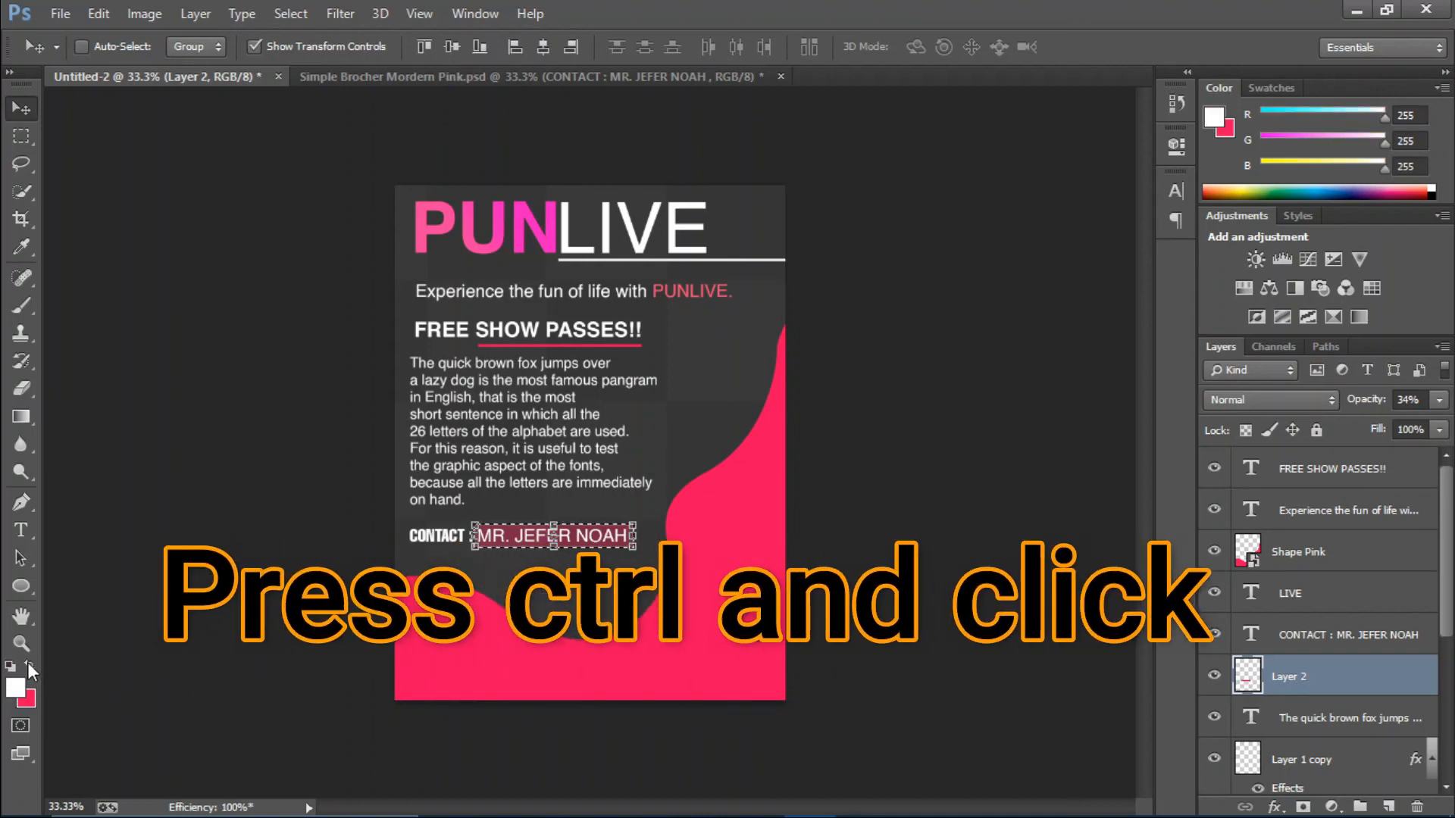
key(alt+Delete)
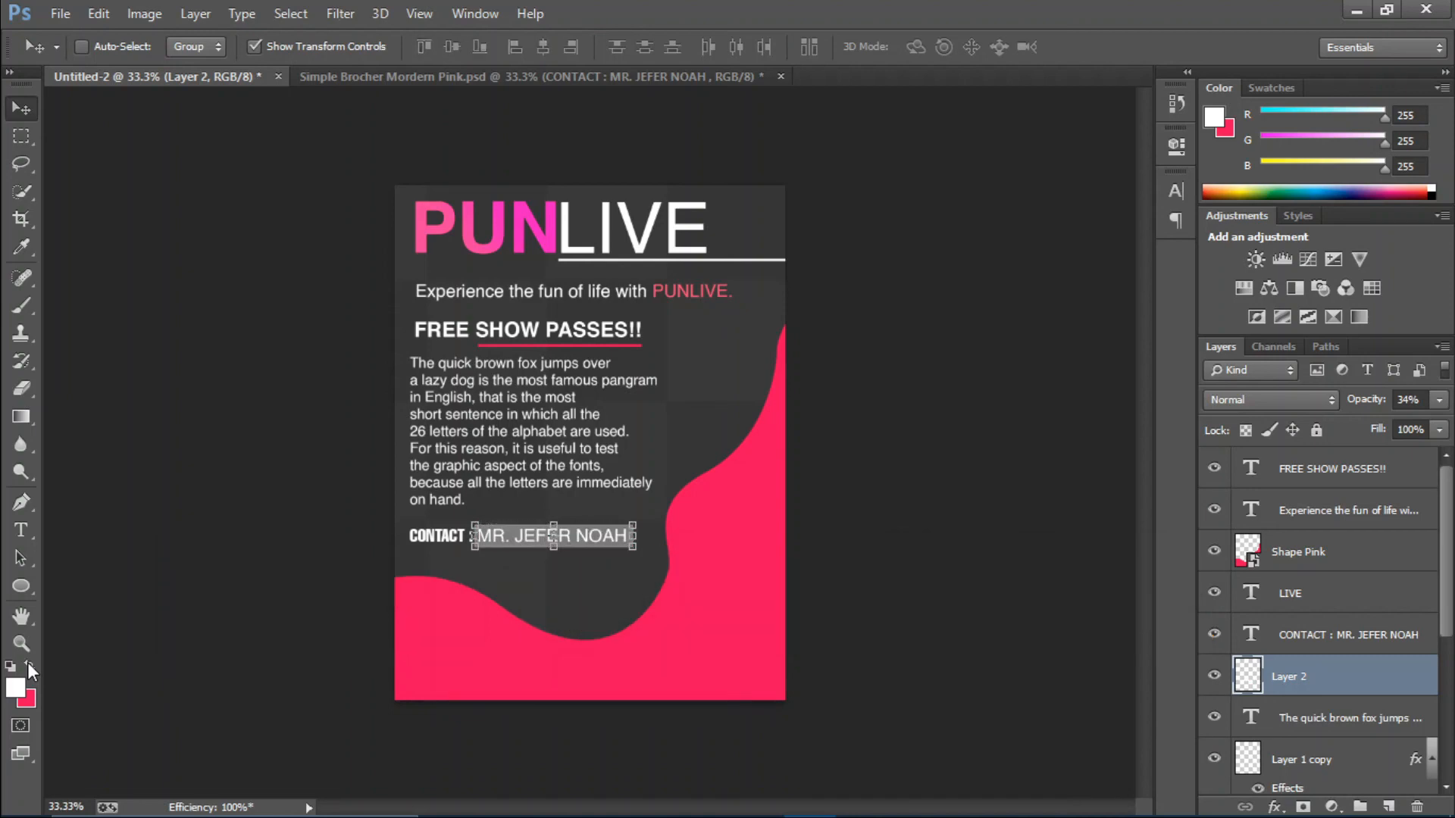
key(ctrl+Delete)
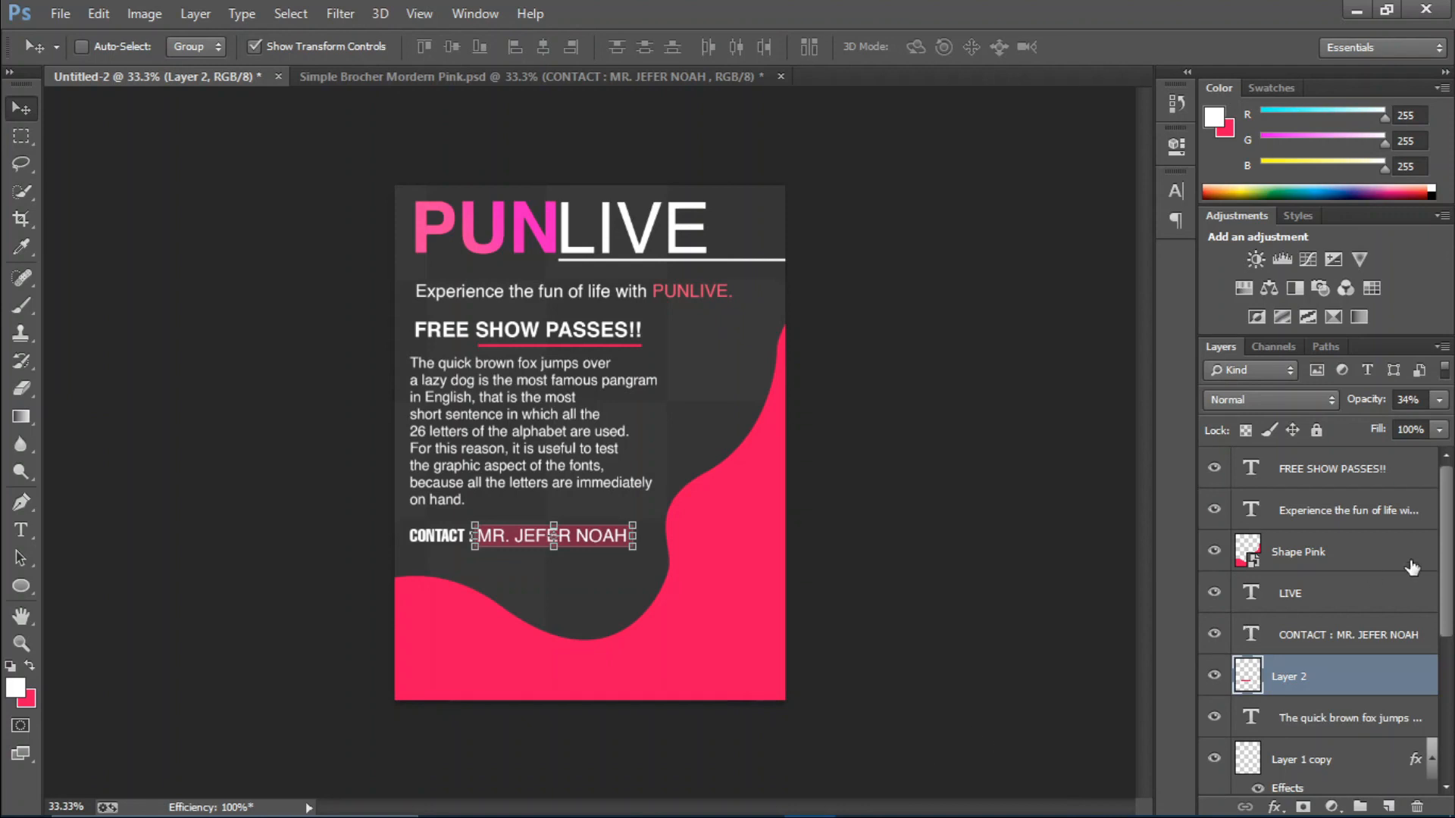
Step: Select the Background layer and compare the page with Simple Brocher Mordern Pink.psd, returning to Untitled-2
drag(1449, 548, 1453, 723)
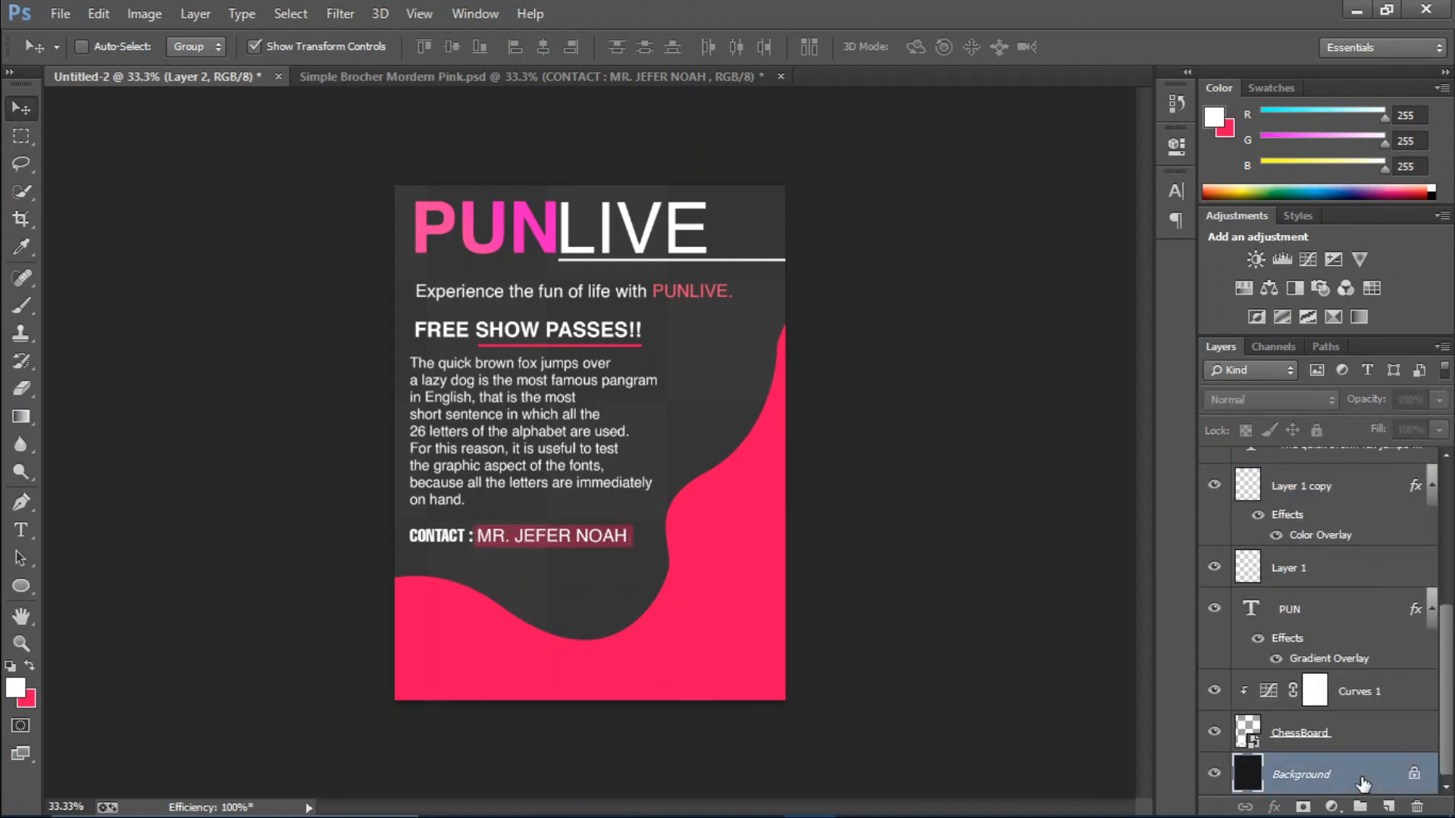
click(1360, 779)
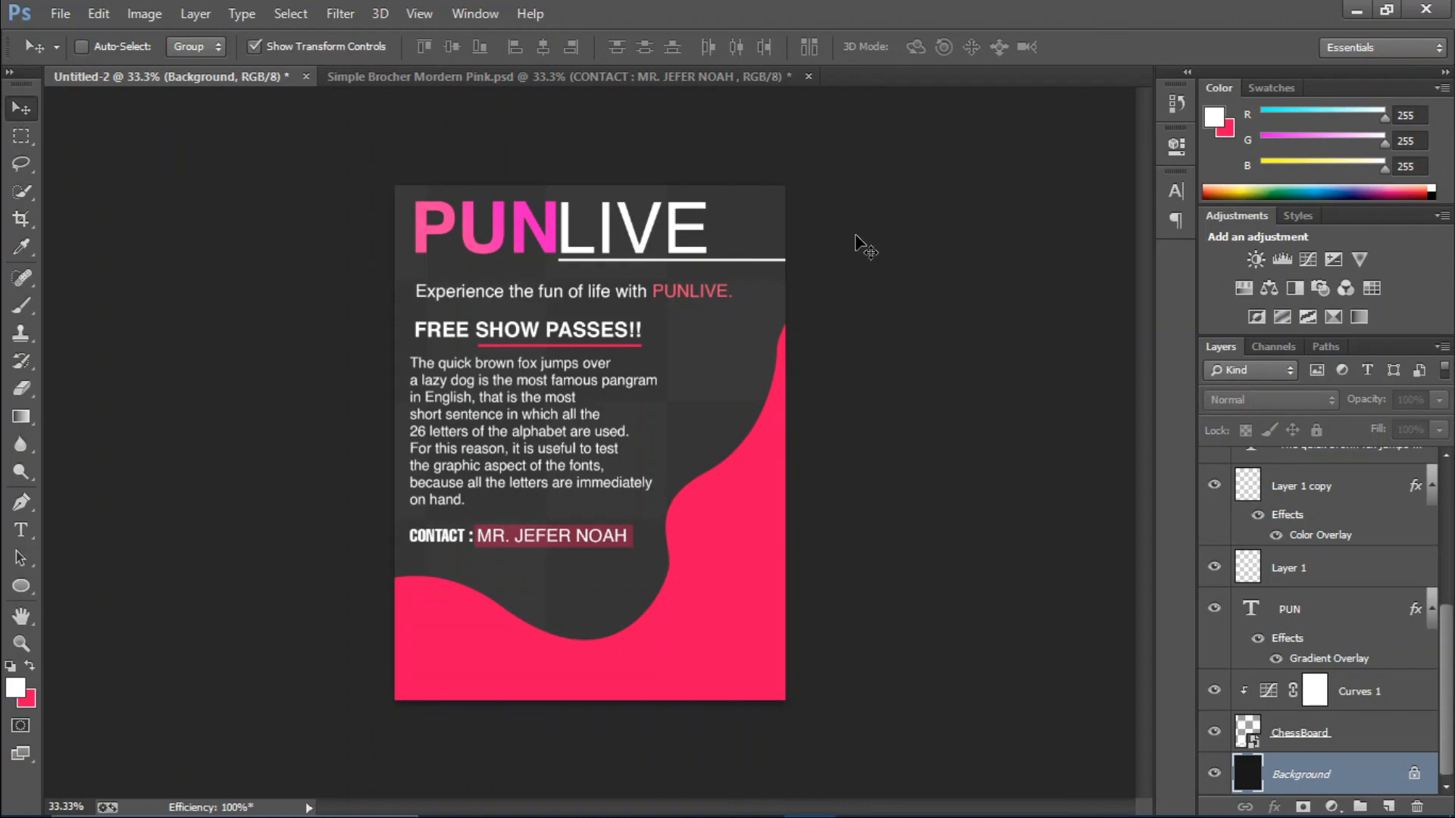
click(638, 83)
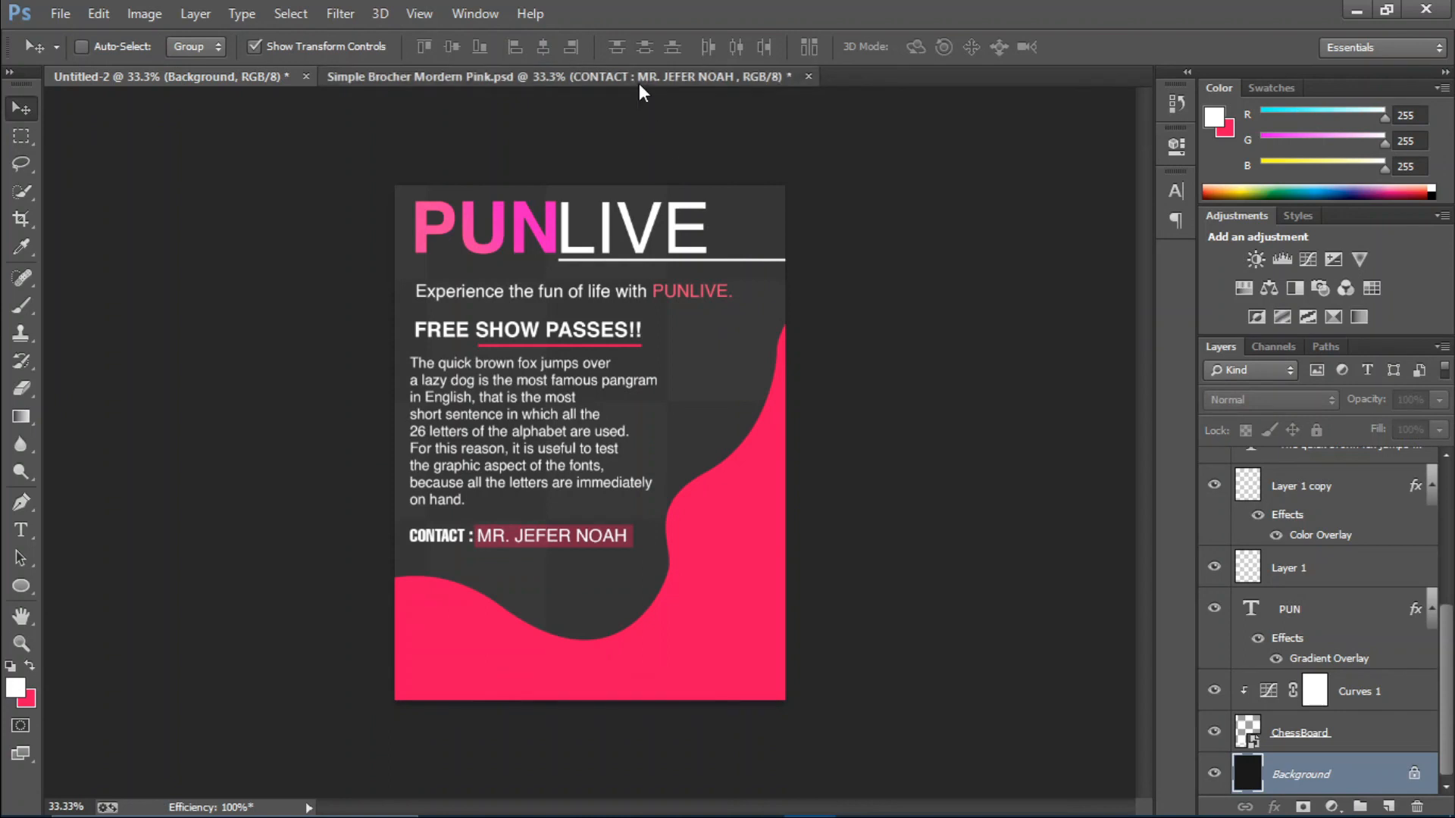
click(235, 70)
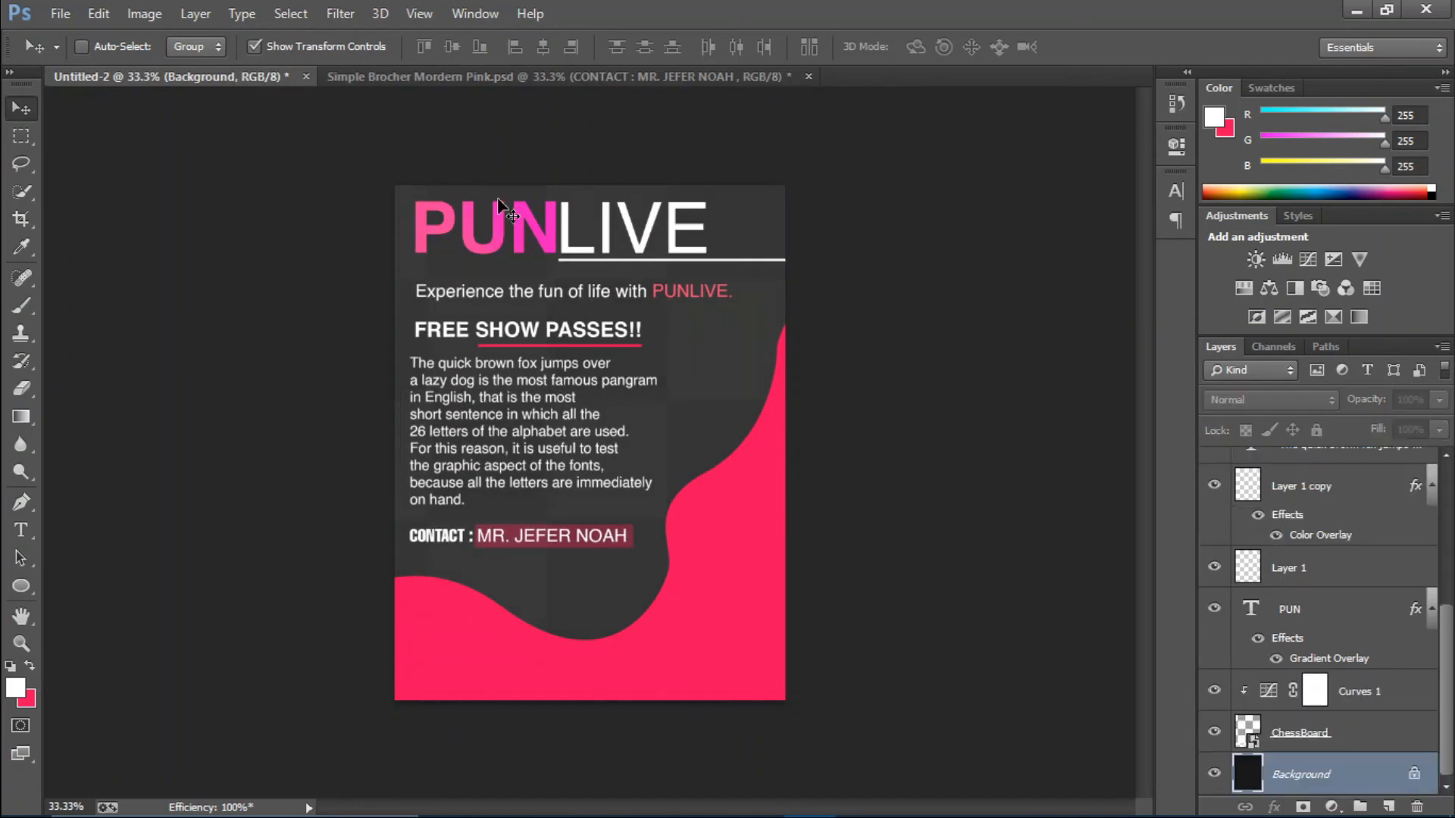